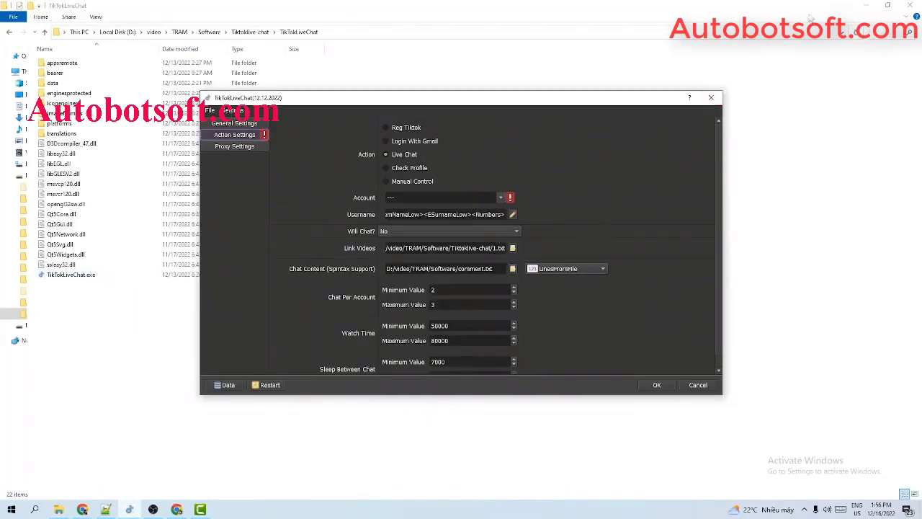
# Bring up the General Settings page, which shows Run at 99999999 and Threads at 2.
pyautogui.click(866, 5)
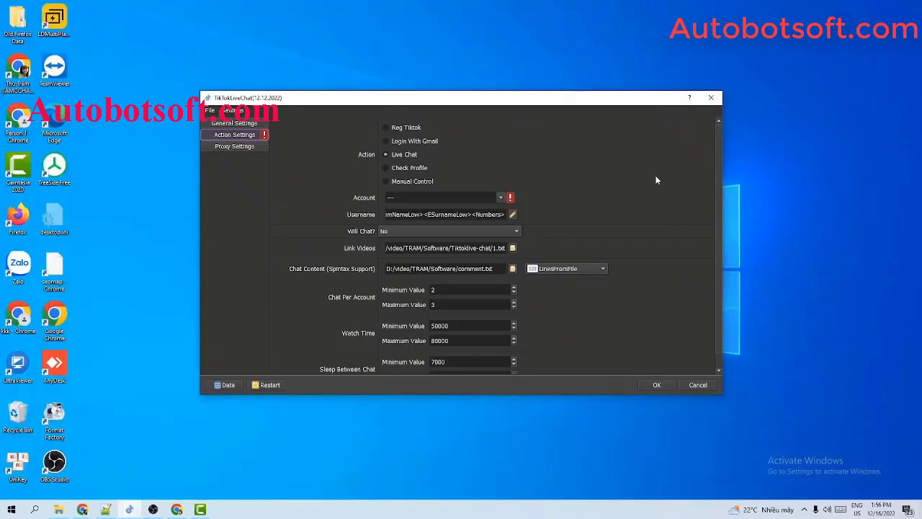
pyautogui.click(244, 125)
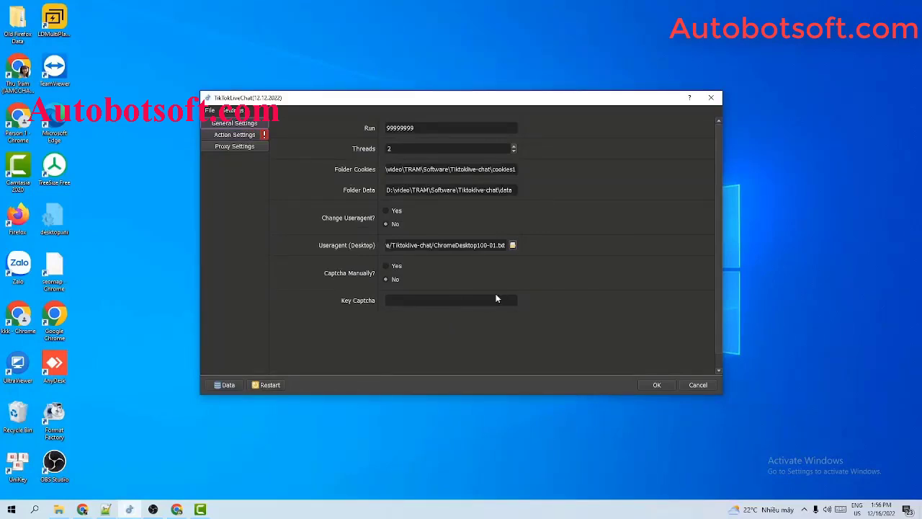
# Change Run from 99999999 to 1000 and Threads from 2 to 3.
pyautogui.click(384, 126)
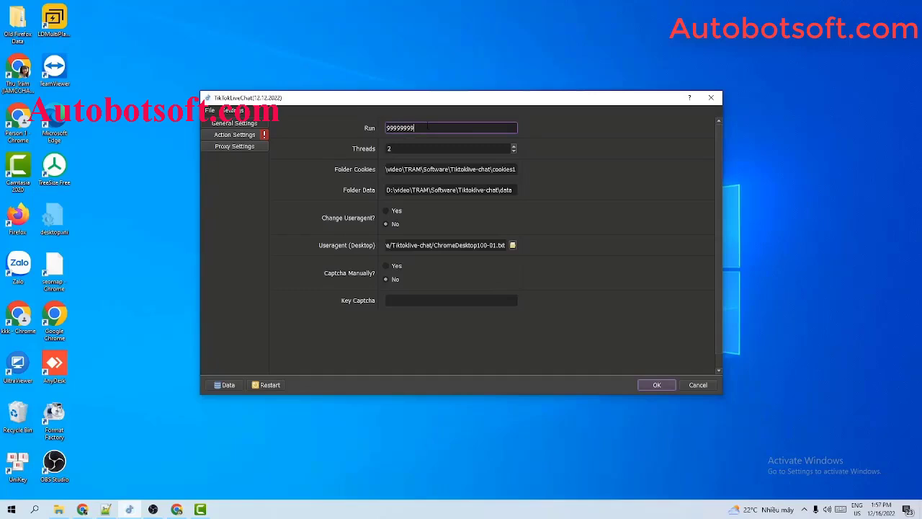
pyautogui.doubleClick(428, 127)
pyautogui.write('1000')
pyautogui.click(448, 149)
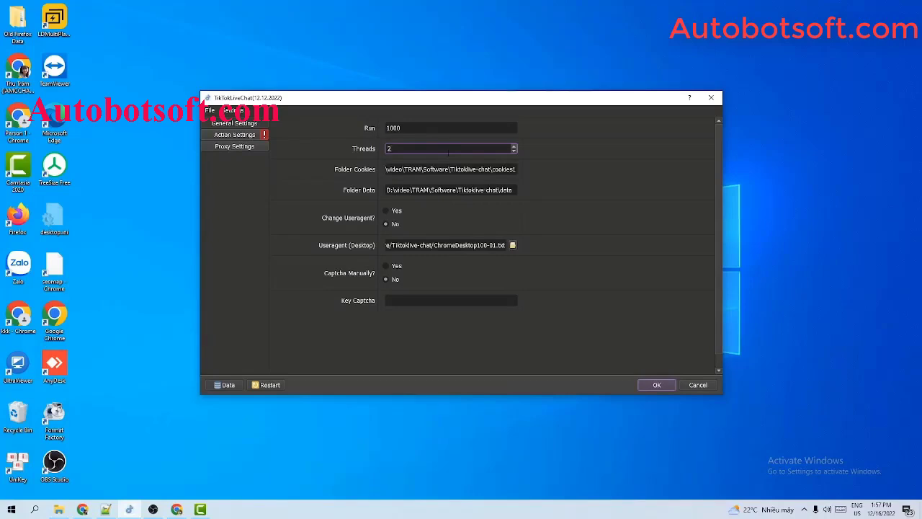
pyautogui.doubleClick(393, 148)
pyautogui.write('3')
pyautogui.click(395, 169)
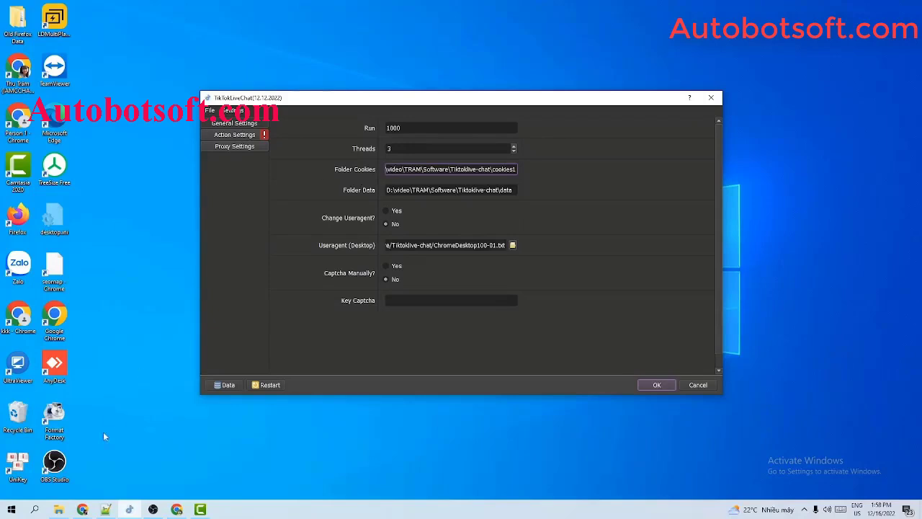
# Create a new folder named cookies inside D:\Qnisoft and open it.
pyautogui.click(59, 510)
pyautogui.rightClick(185, 249)
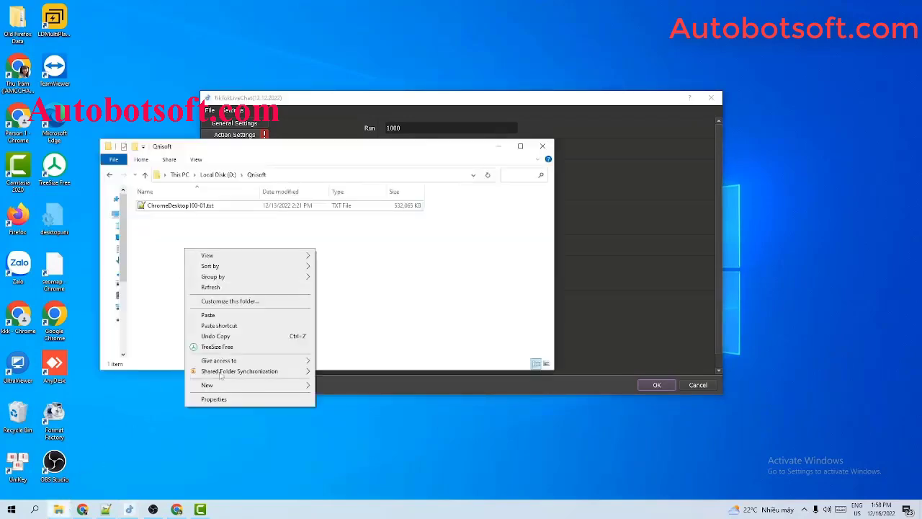
pyautogui.moveTo(222, 388)
pyautogui.click(337, 386)
pyautogui.write('cookies')
pyautogui.press('Return')
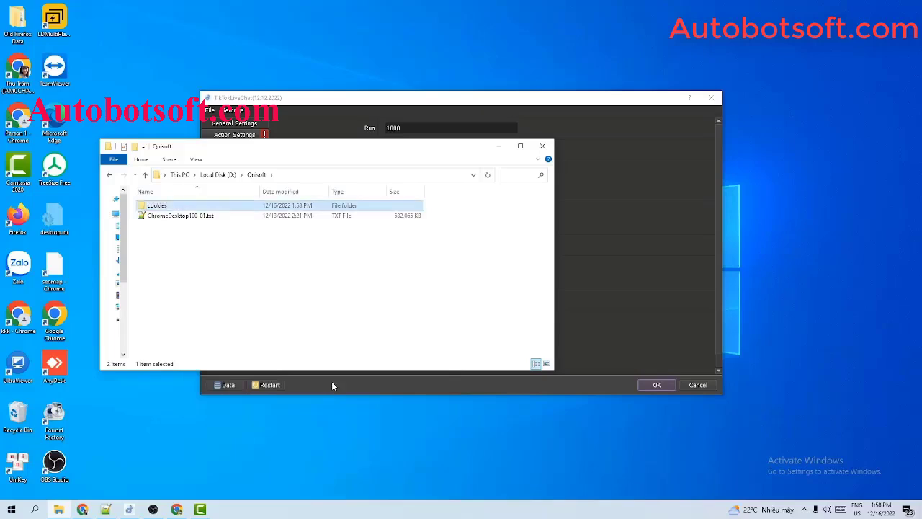
pyautogui.doubleClick(268, 205)
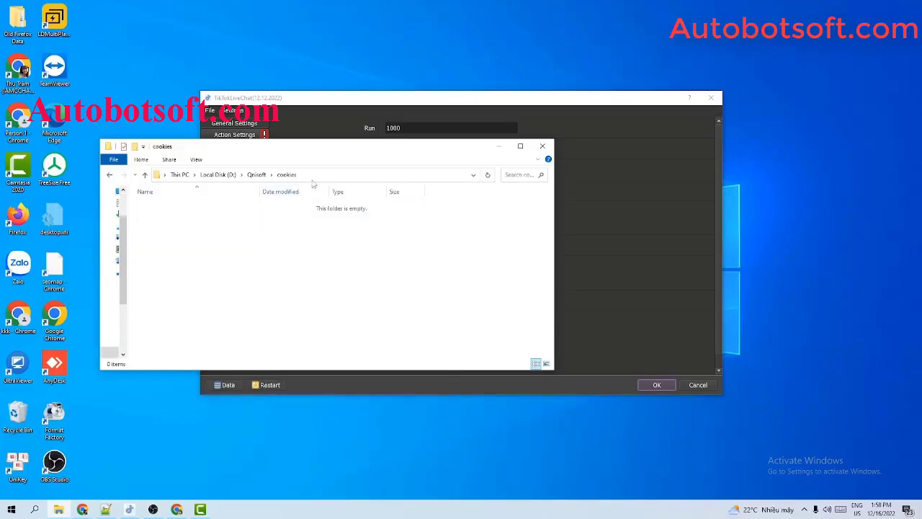
# Paste the D:\Qnisoft\cookies path into Folder Cookies, then return Explorer to Qnisoft.
pyautogui.click(319, 174)
pyautogui.hotkey('ctrl', 'c')
pyautogui.click(605, 191)
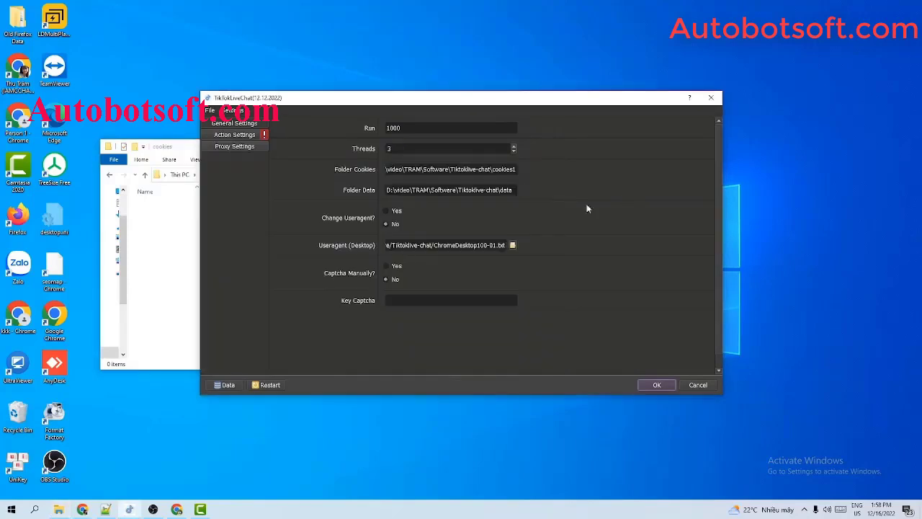
pyautogui.tripleClick(410, 168)
pyautogui.hotkey('ctrl', 'v')
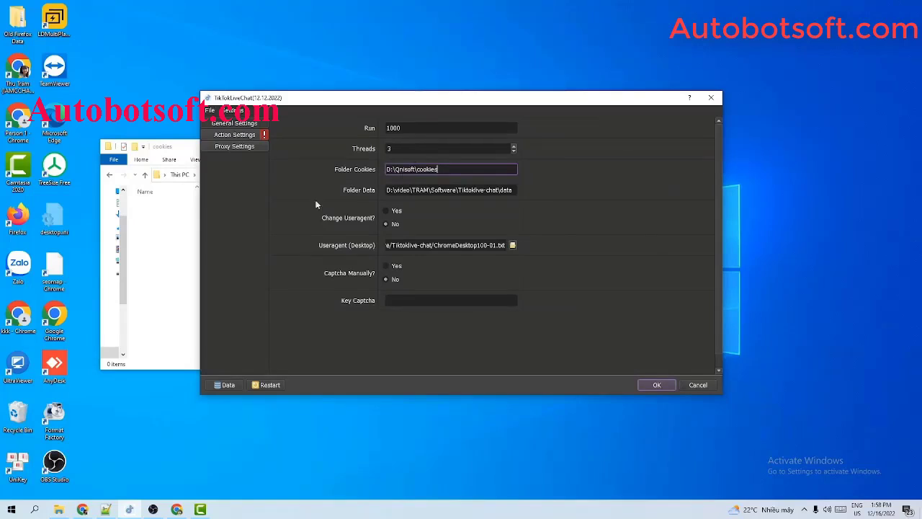
pyautogui.click(141, 215)
pyautogui.click(109, 175)
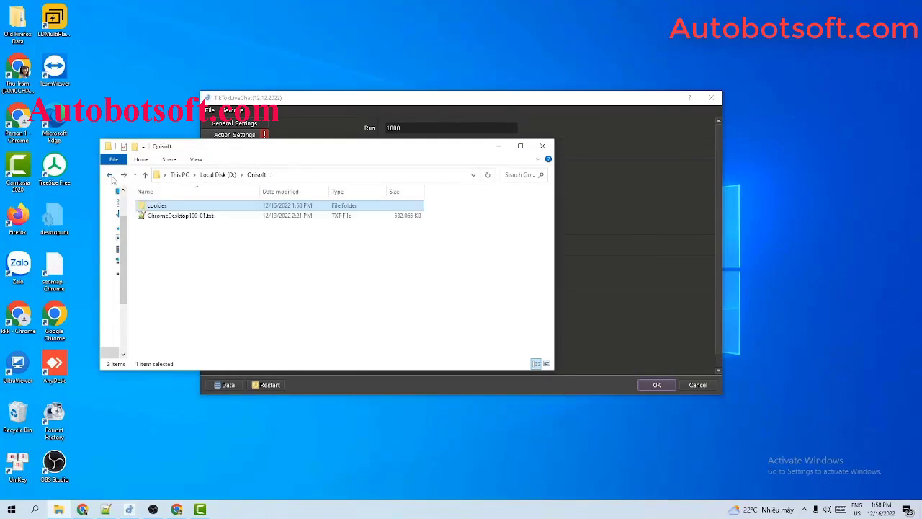
pyautogui.rightClick(208, 237)
pyautogui.click(592, 240)
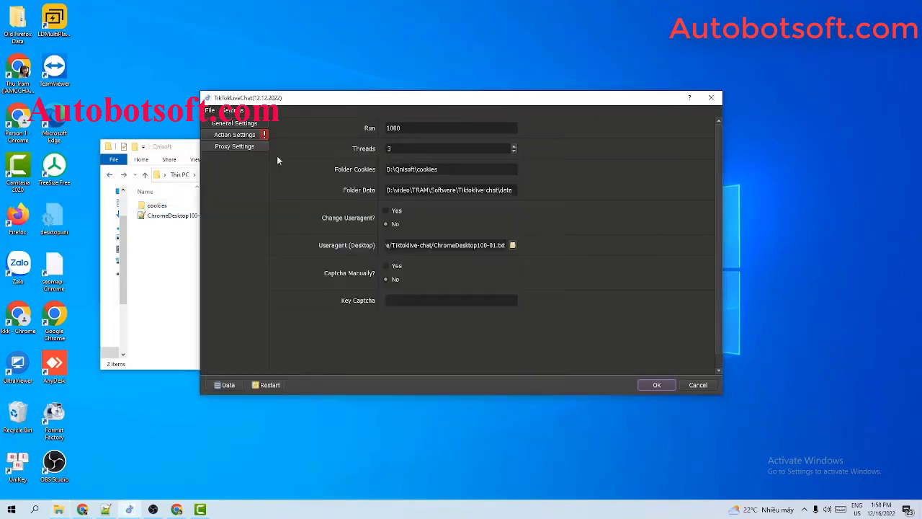
# Create a new folder named data inside D:\Qnisoft and open it.
pyautogui.moveTo(181, 147); pyautogui.dragTo(138, 168)
pyautogui.click(515, 193)
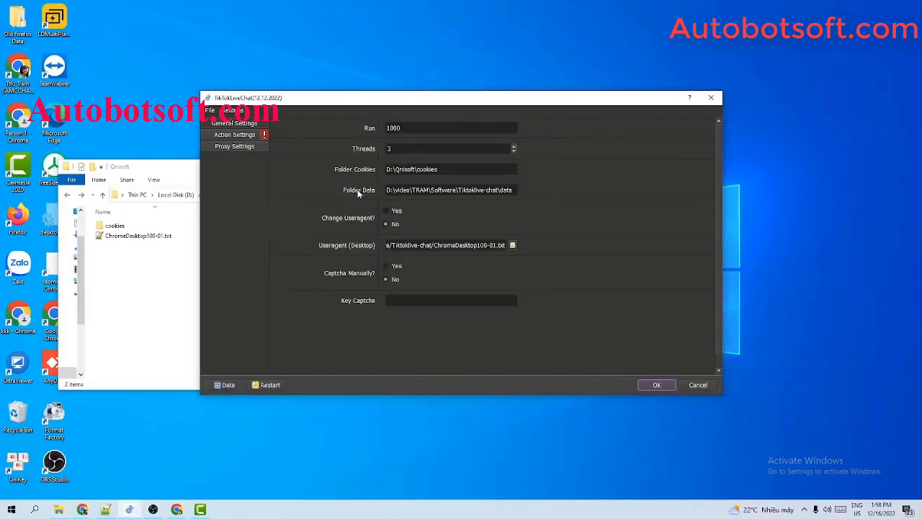
pyautogui.rightClick(142, 271)
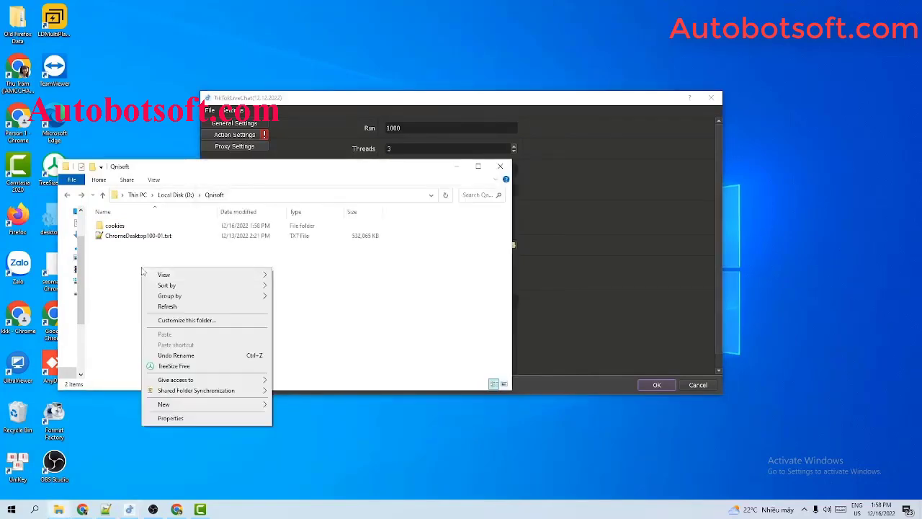
pyautogui.moveTo(174, 405)
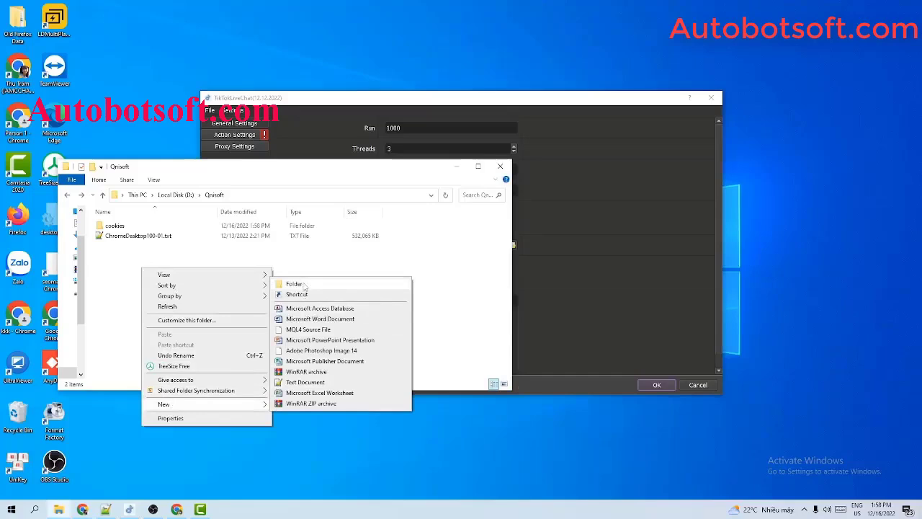
pyautogui.click(296, 284)
pyautogui.write('da')
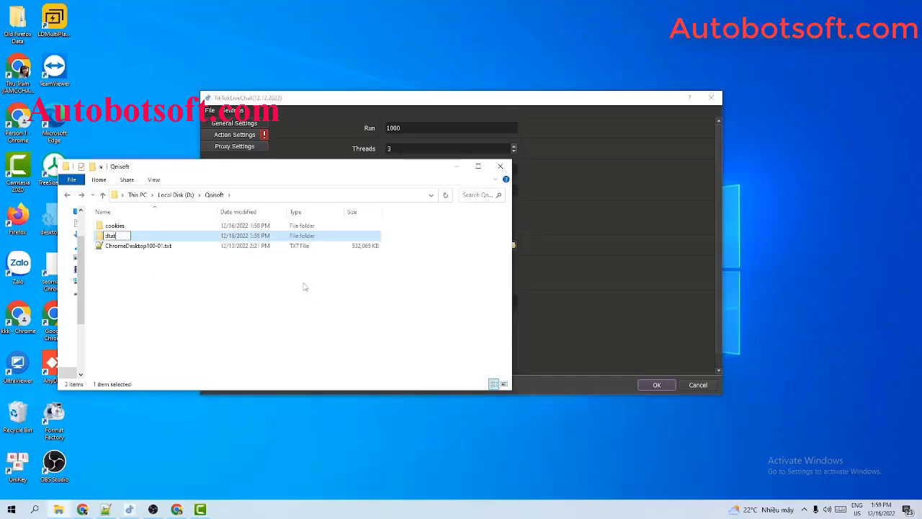
pyautogui.write('ta')
pyautogui.press('Return')
pyautogui.doubleClick(218, 238)
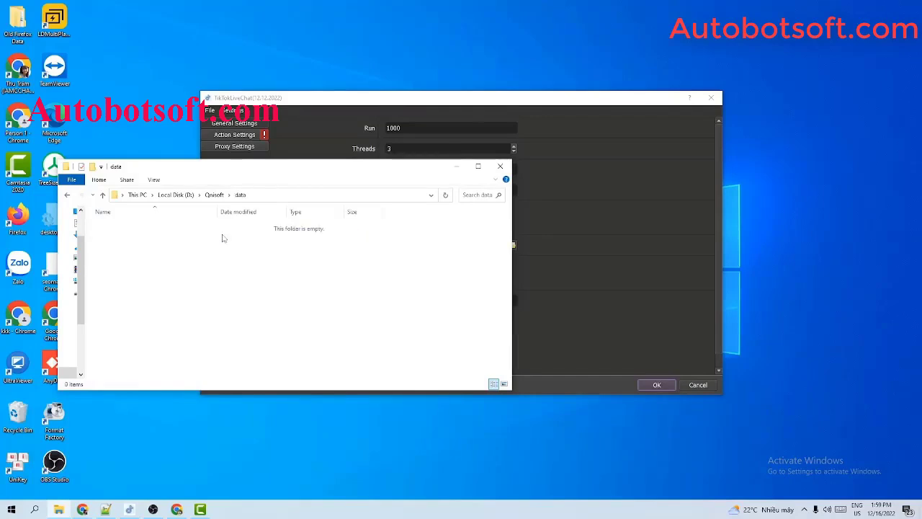
# Paste the D:\Qnisoft\data path into the Folder Data field.
pyautogui.click(290, 196)
pyautogui.hotkey('ctrl', 'c')
pyautogui.click(624, 238)
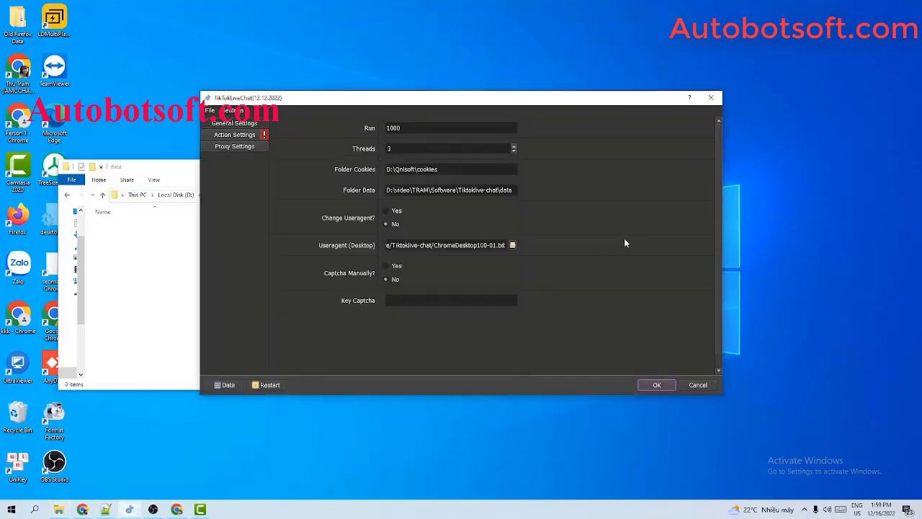
pyautogui.tripleClick(443, 190)
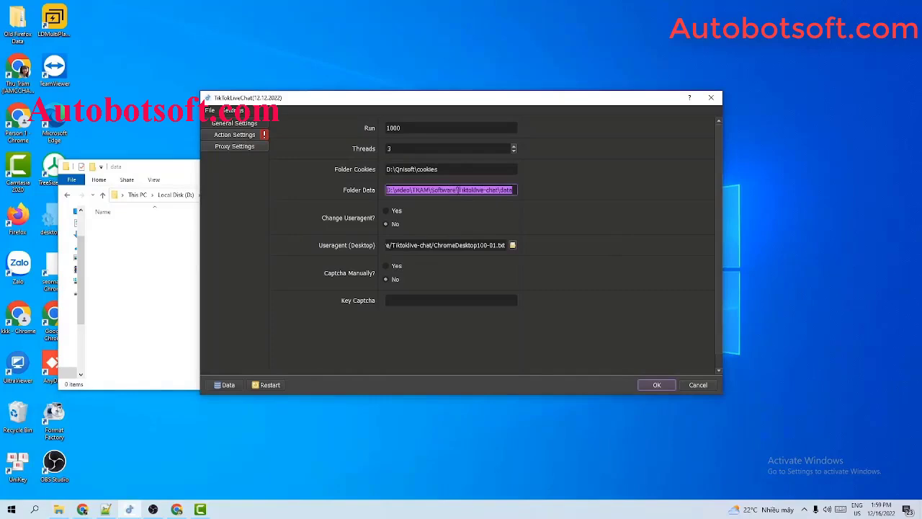
pyautogui.hotkey('ctrl', 'v')
pyautogui.click(174, 236)
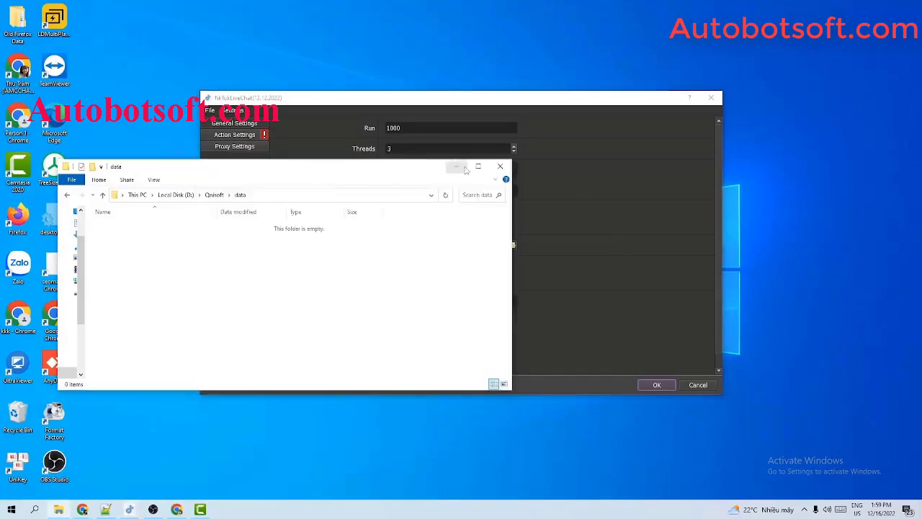
pyautogui.click(464, 168)
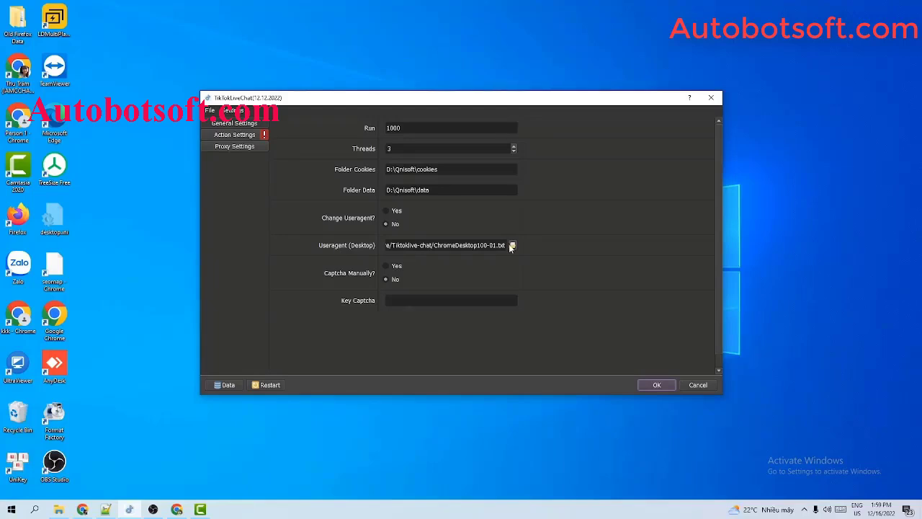
# Choose D:/Qnisoft/ChromeDesktop100-01.txt as the Useragent (Desktop) file.
pyautogui.click(224, 384)
pyautogui.click(102, 196)
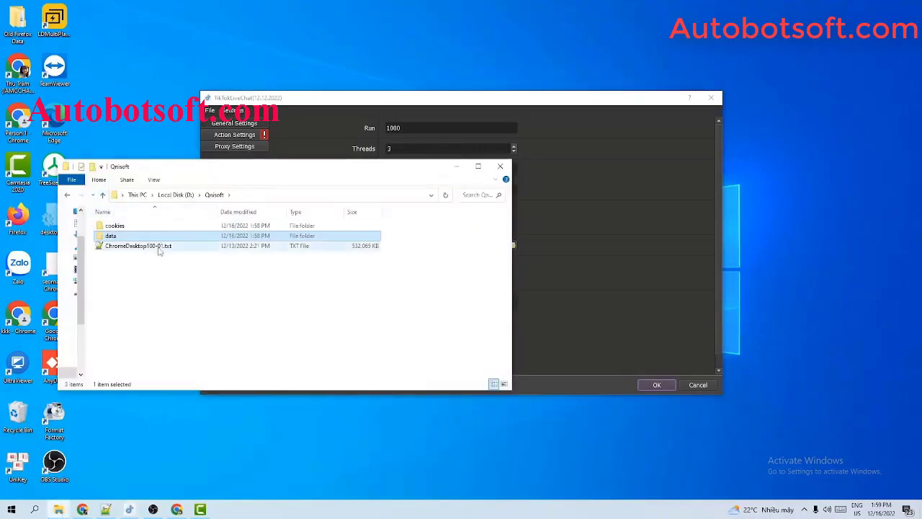
pyautogui.click(606, 255)
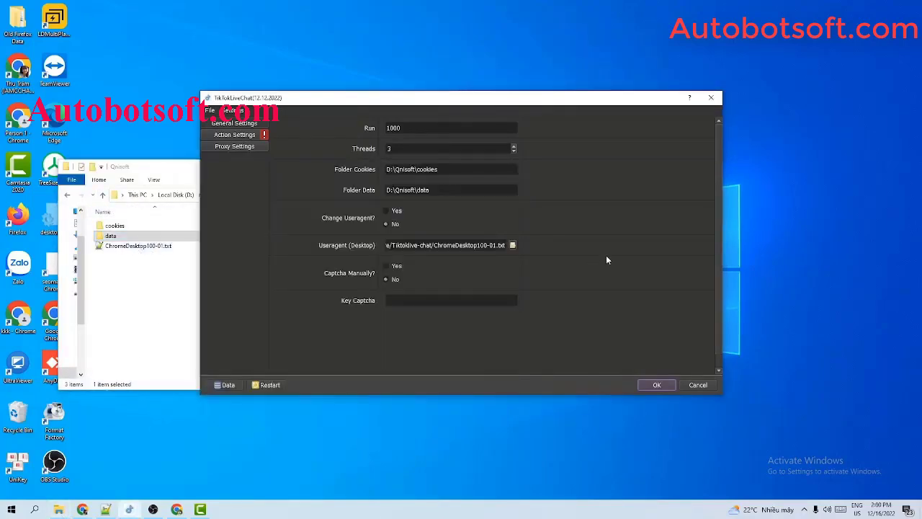
pyautogui.click(513, 246)
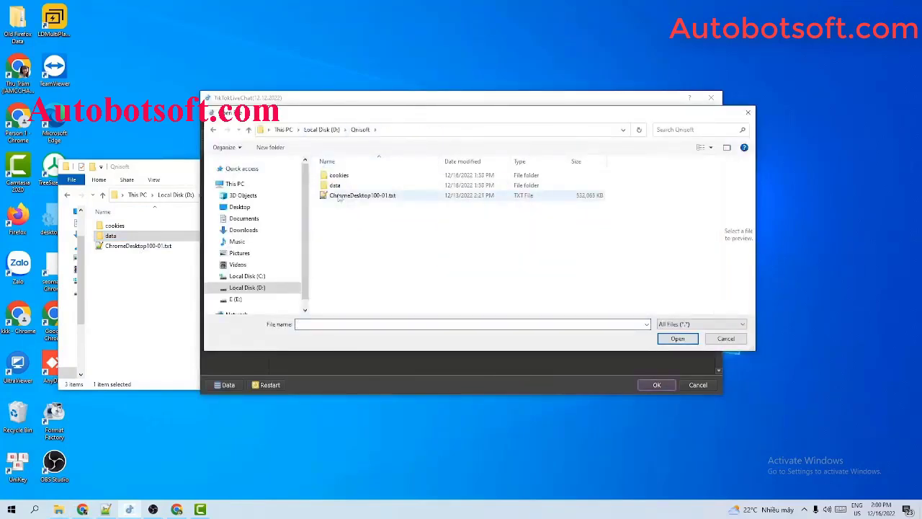
pyautogui.click(341, 197)
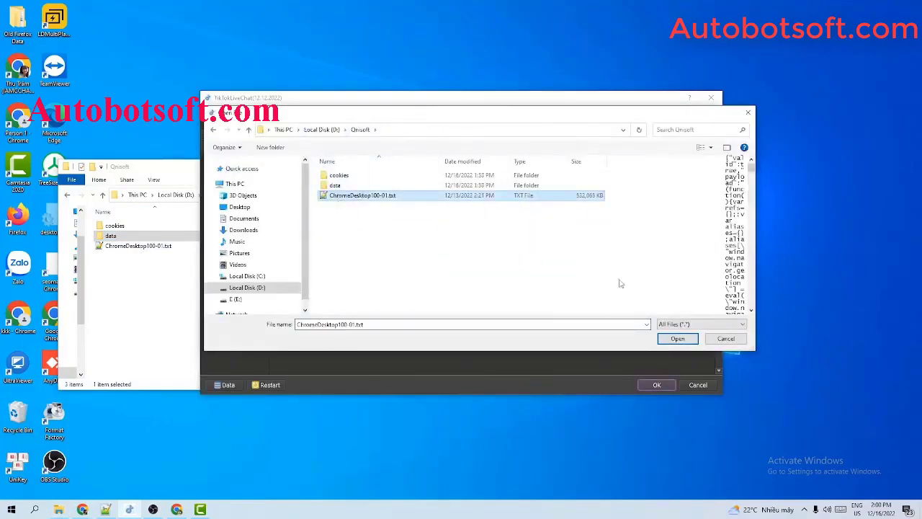
pyautogui.click(677, 339)
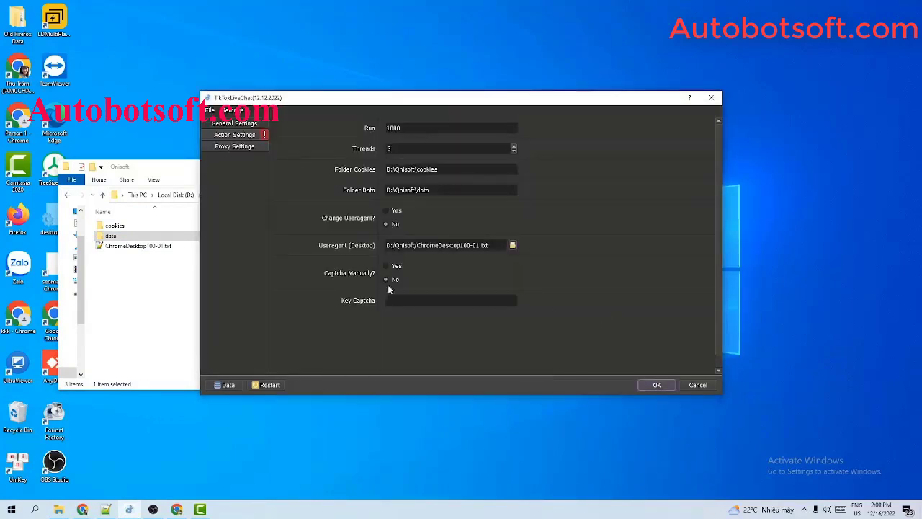
pyautogui.click(173, 295)
pyautogui.click(454, 163)
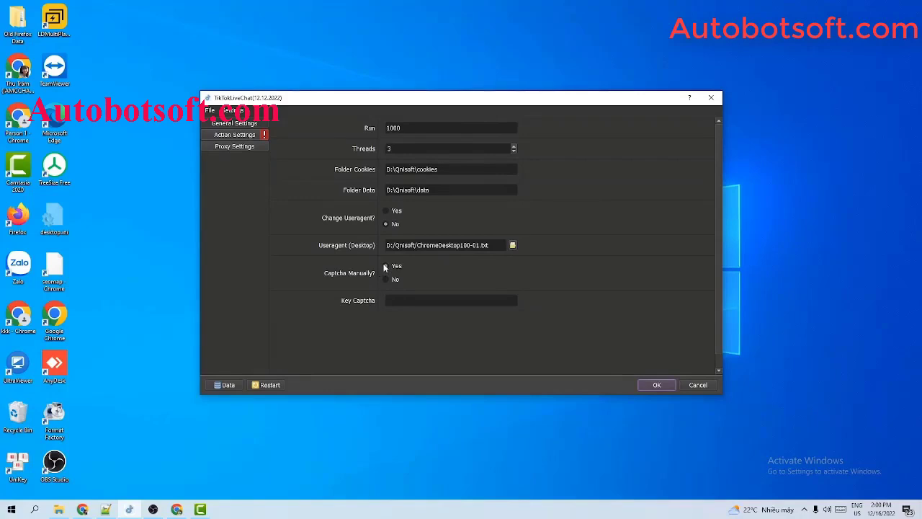
# Set Captcha Manually to No and enter the 2captcha service key in Key Captcha.
pyautogui.click(388, 280)
pyautogui.click(396, 298)
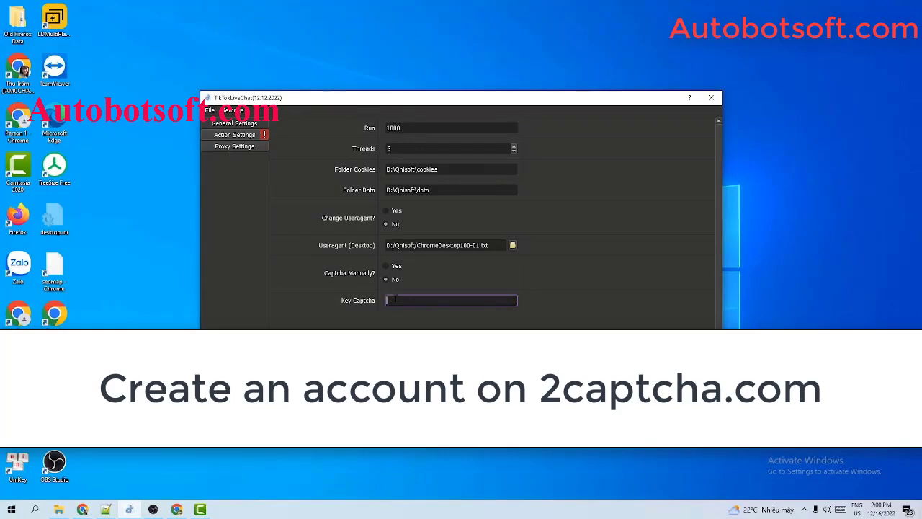
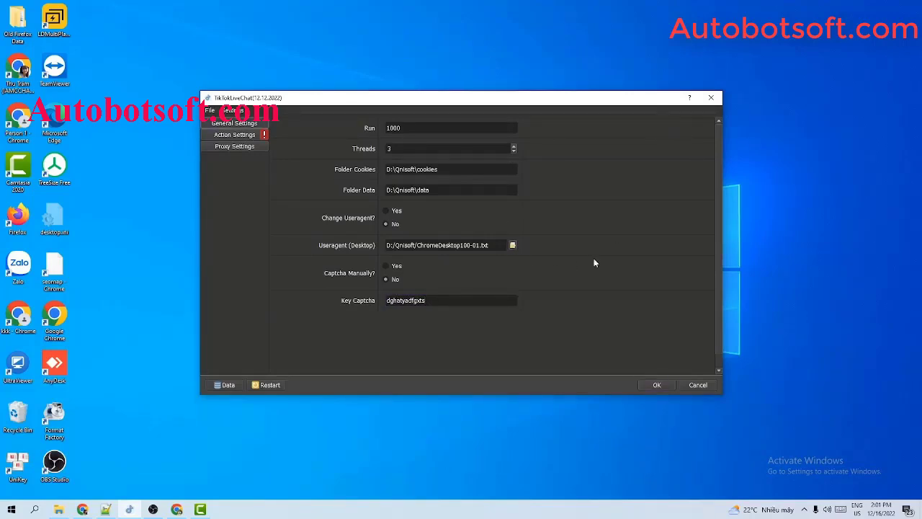
pyautogui.click(238, 146)
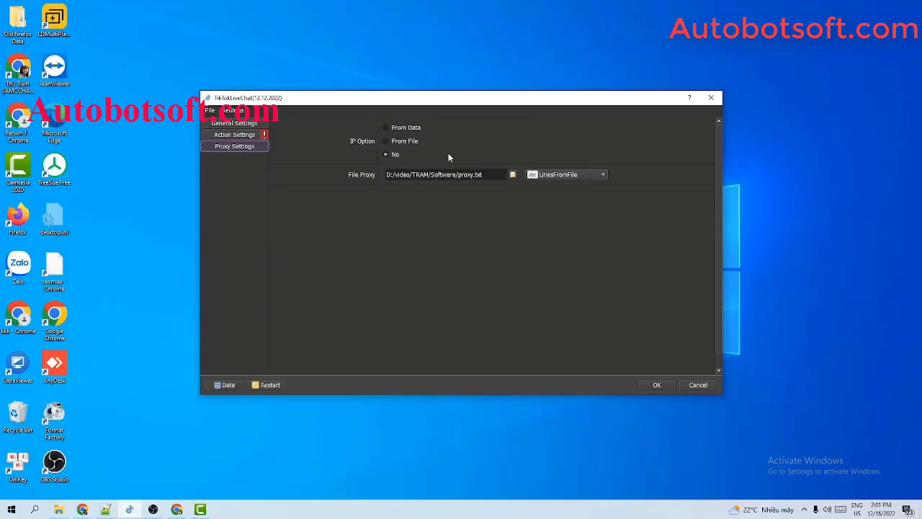
# Select From File under IP Option in Proxy Settings.
pyautogui.click(385, 128)
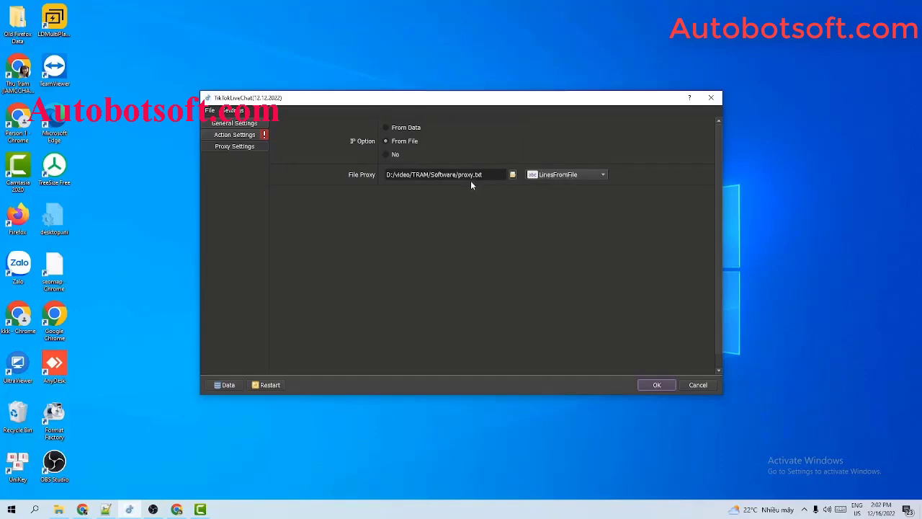
# Create an empty text document named proxy.txt in D:\Qnisoft and open it for editing.
pyautogui.click(59, 509)
pyautogui.rightClick(127, 268)
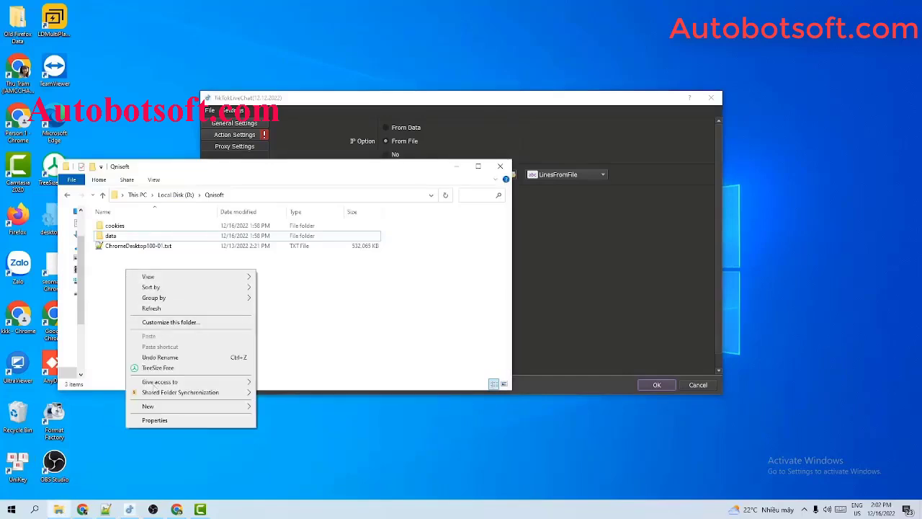
pyautogui.moveTo(207, 401)
pyautogui.click(264, 385)
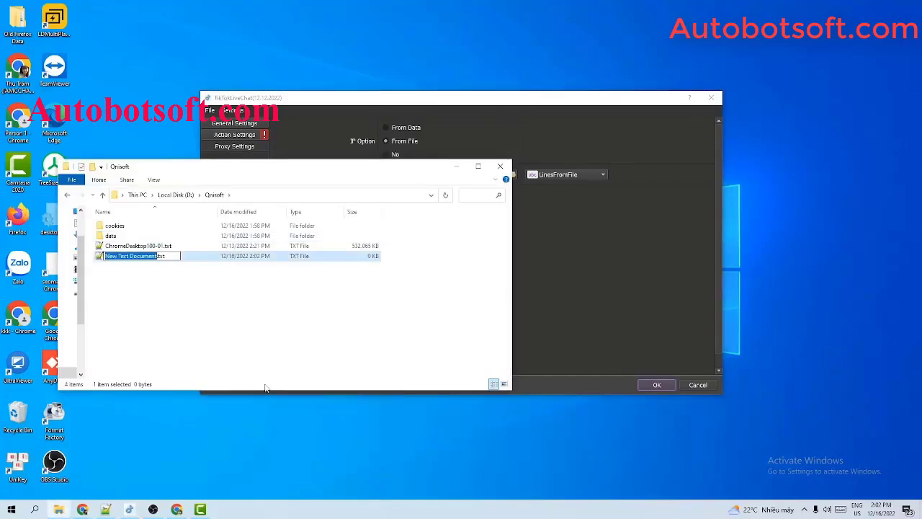
pyautogui.write('proxy')
pyautogui.press('Return')
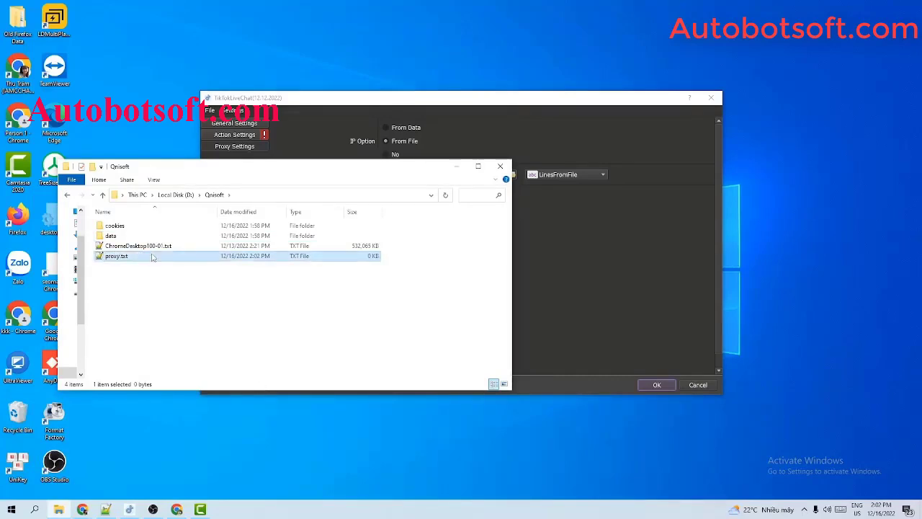
pyautogui.doubleClick(152, 258)
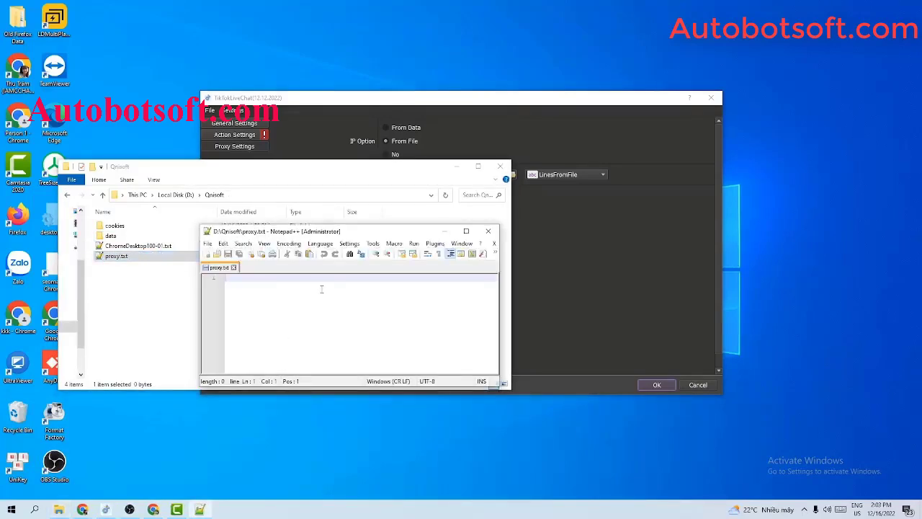
# Paste the list of port-3128 proxies into proxy.txt and save it.
pyautogui.hotkey('ctrl', 'v')
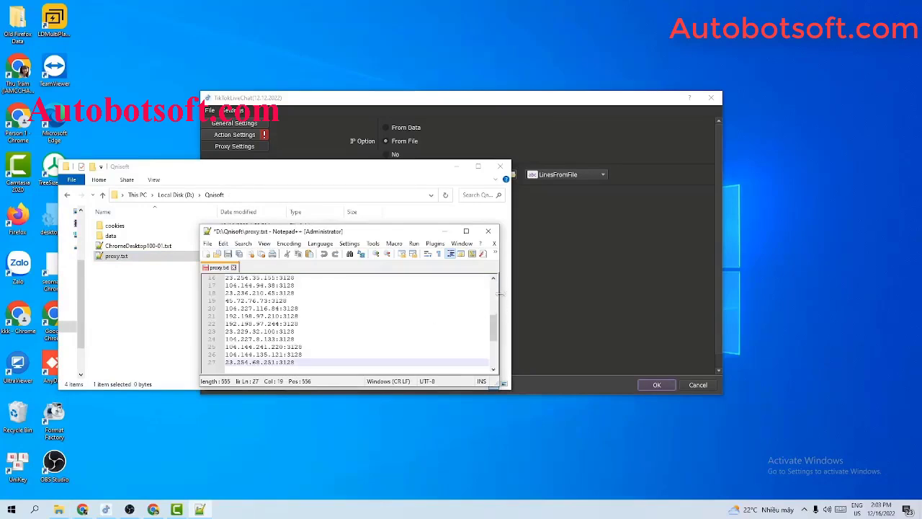
pyautogui.scroll(5, 361, 329)
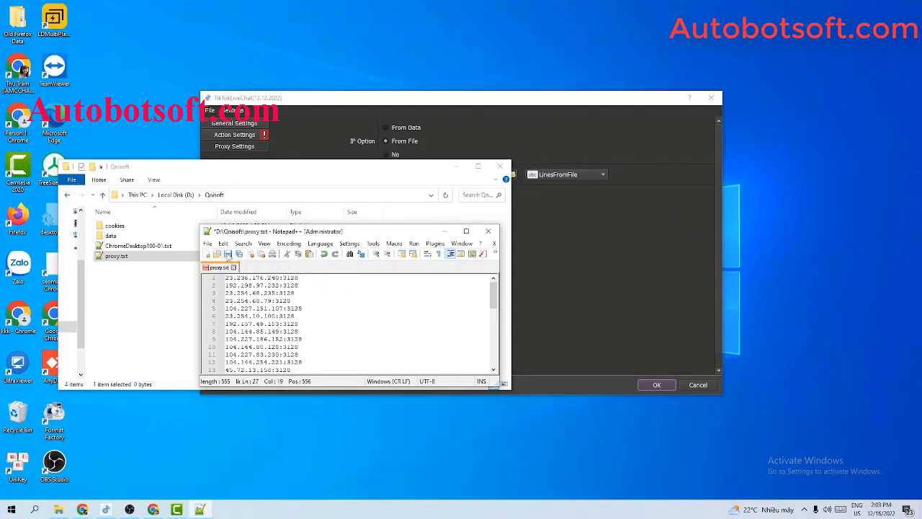
pyautogui.click(227, 254)
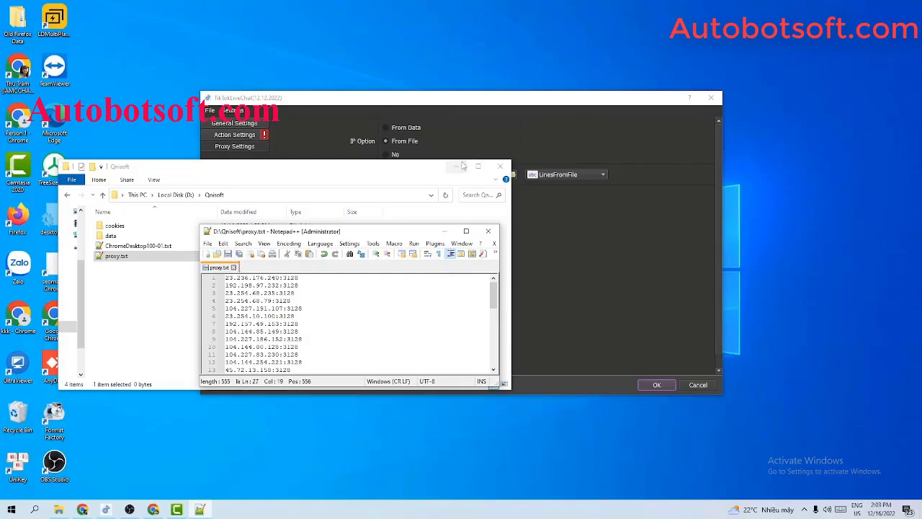
# Set File Proxy to D:/Qnisoft/proxy.txt.
pyautogui.click(500, 166)
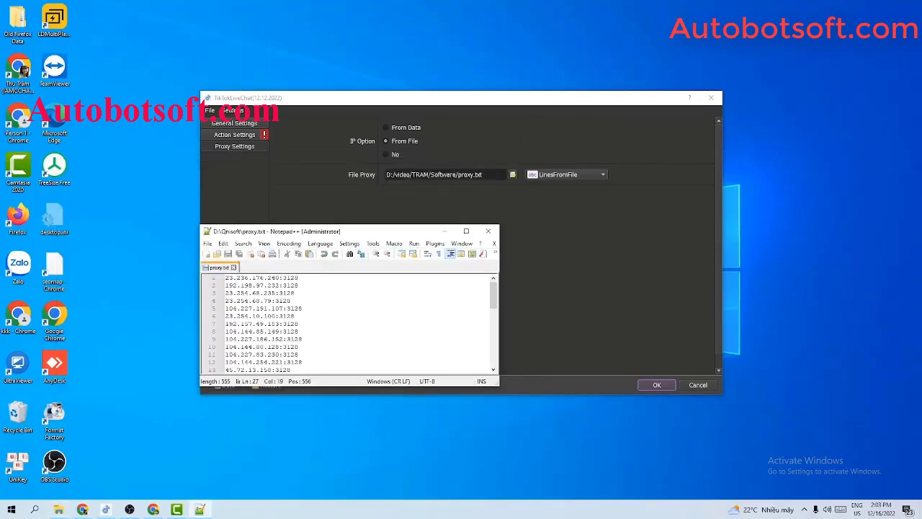
pyautogui.click(512, 174)
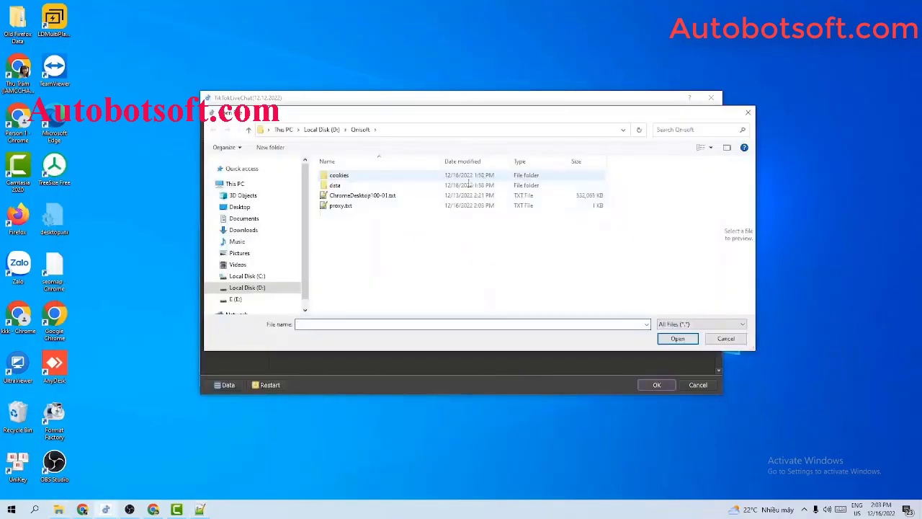
pyautogui.click(375, 207)
pyautogui.click(677, 339)
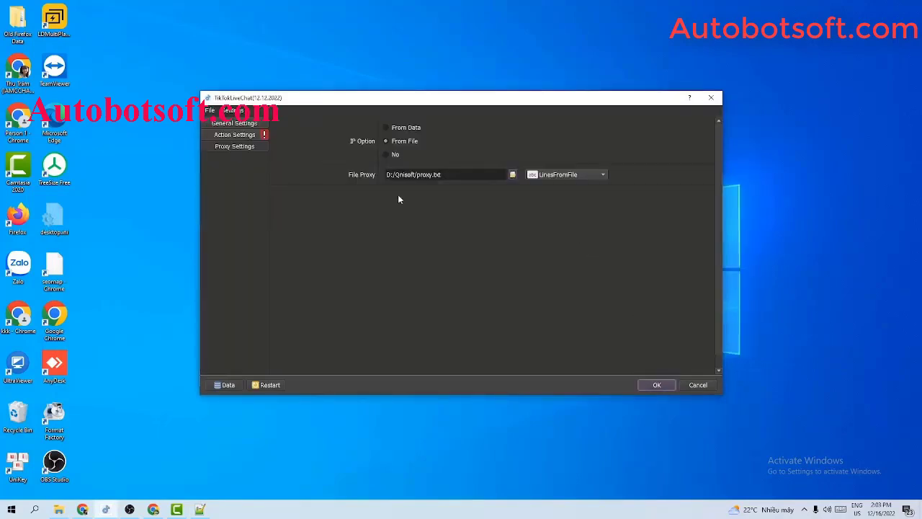
# Switch proxy reading to LinesFromUrl and paste the tiktoklivechat.txt list URL into File Proxy.
pyautogui.click(553, 176)
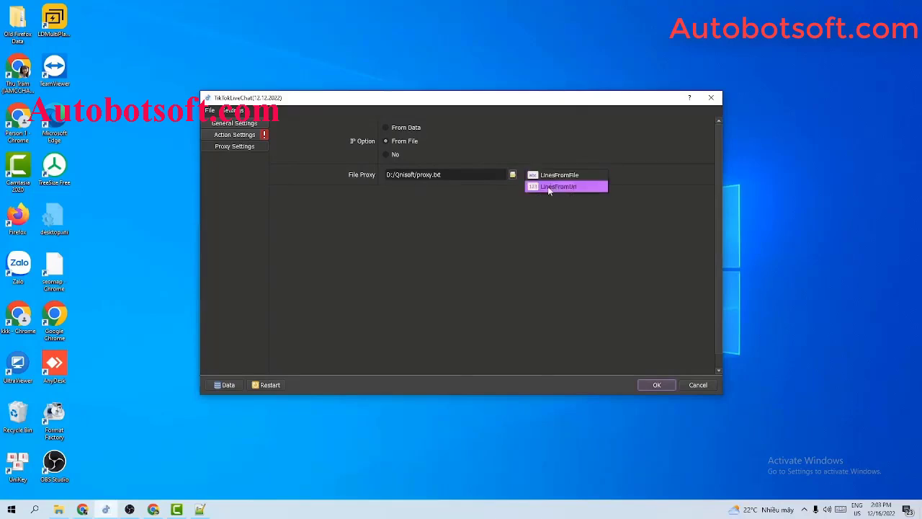
pyautogui.click(547, 186)
pyautogui.click(489, 176)
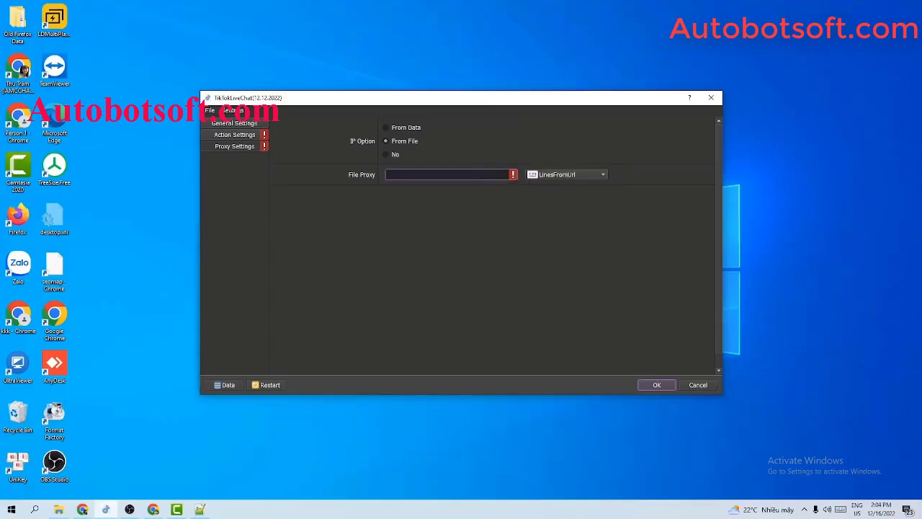
pyautogui.hotkey('ctrl', 'v')
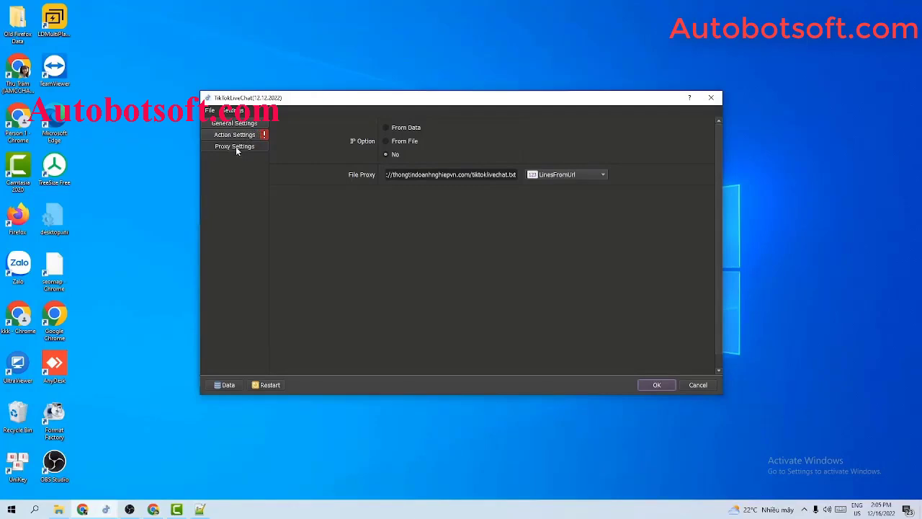
# Try each Action option, settle on Reg Tiktok, and open the empty Data table in Database Manager.
pyautogui.click(230, 137)
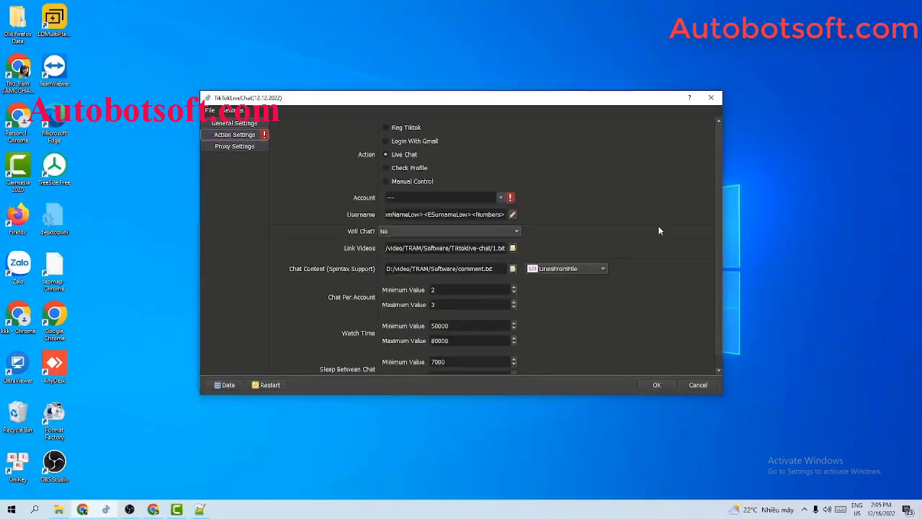
pyautogui.click(385, 128)
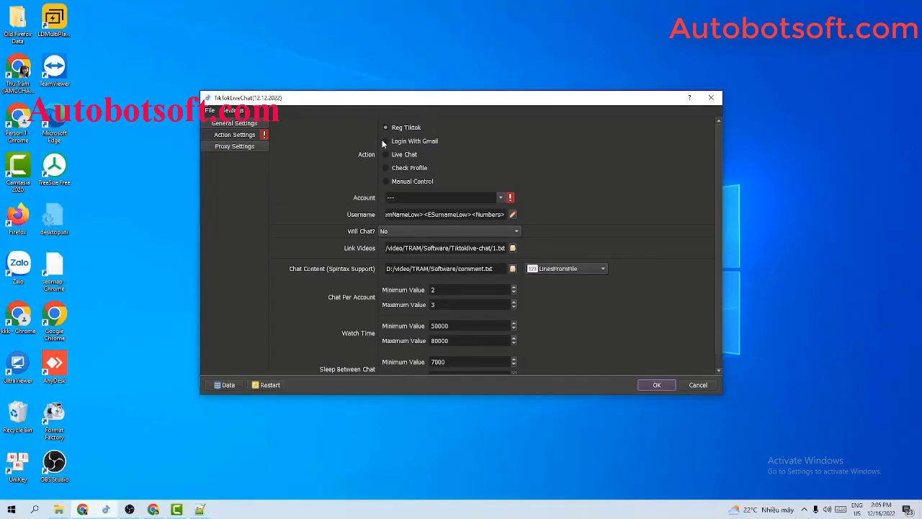
pyautogui.click(386, 142)
pyautogui.click(386, 154)
pyautogui.click(386, 167)
pyautogui.click(385, 179)
pyautogui.click(386, 127)
pyautogui.click(228, 385)
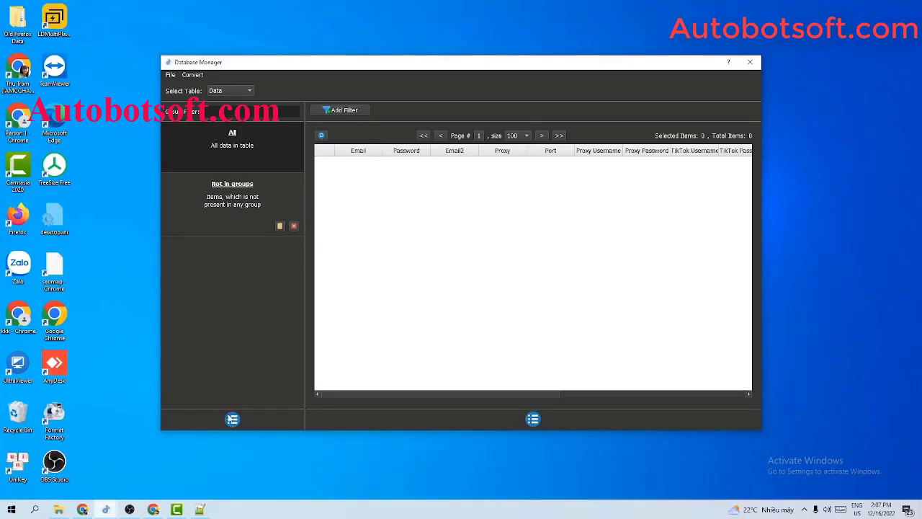
# Add a group named Tutorial to the Database Manager's group list and select it.
pyautogui.click(232, 420)
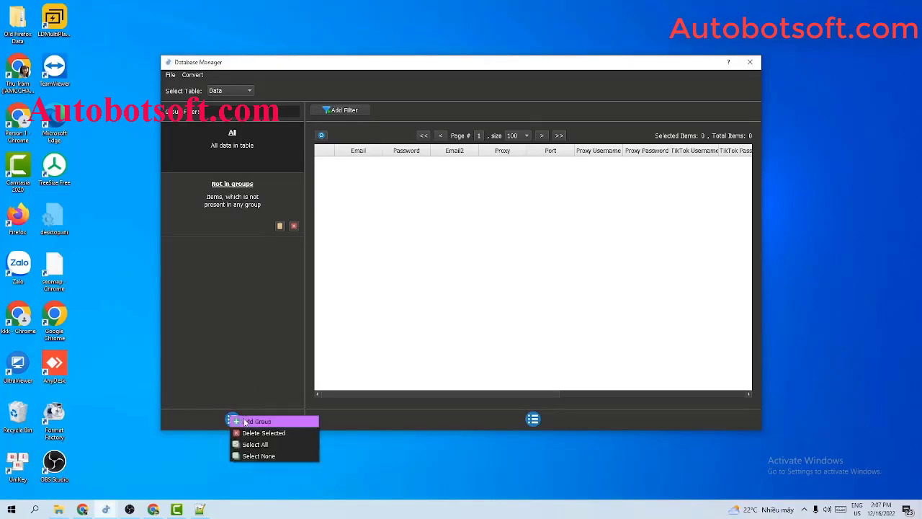
pyautogui.click(245, 422)
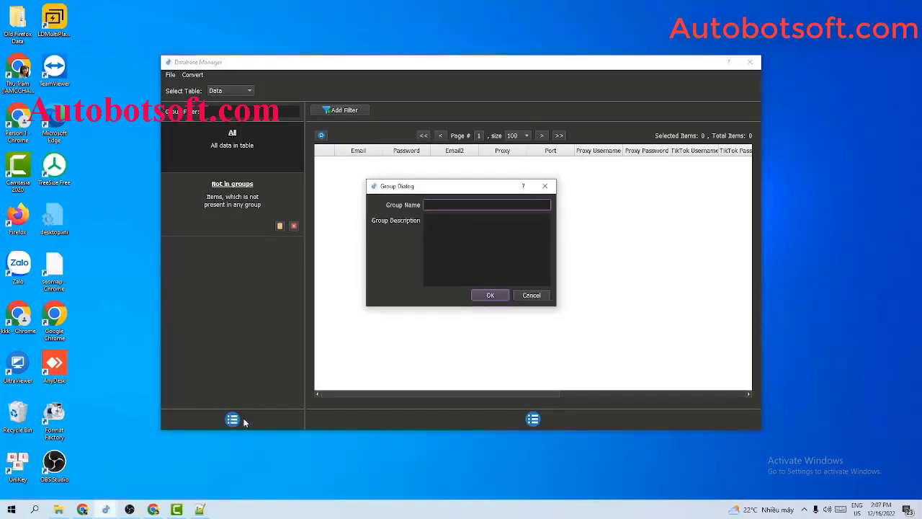
pyautogui.write('Tutorial')
pyautogui.click(490, 294)
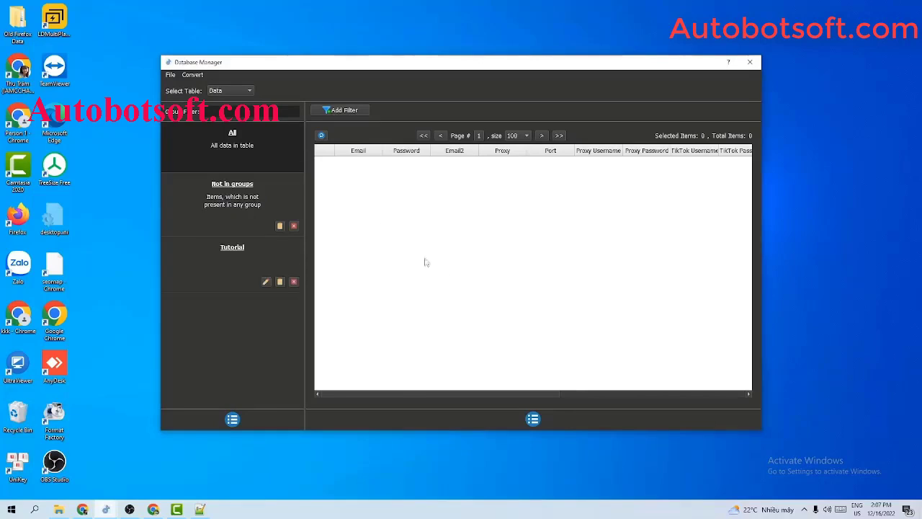
pyautogui.click(233, 250)
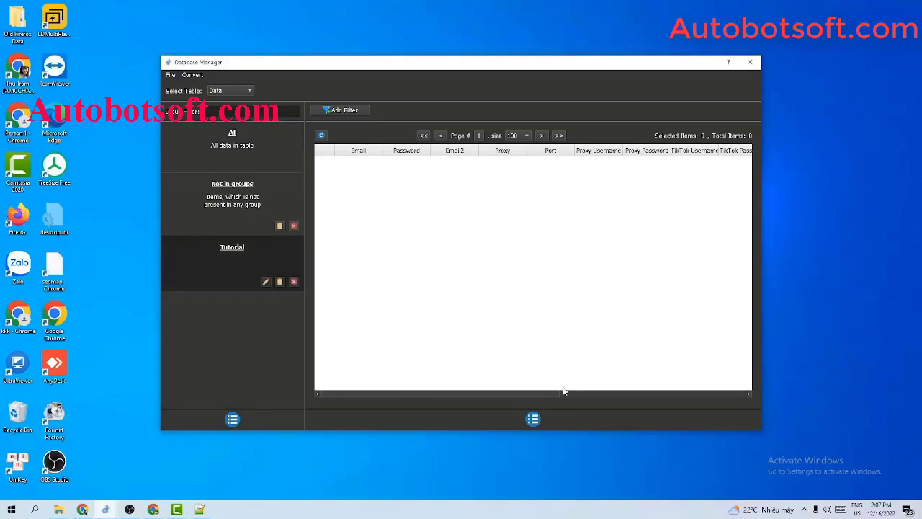
pyautogui.click(533, 419)
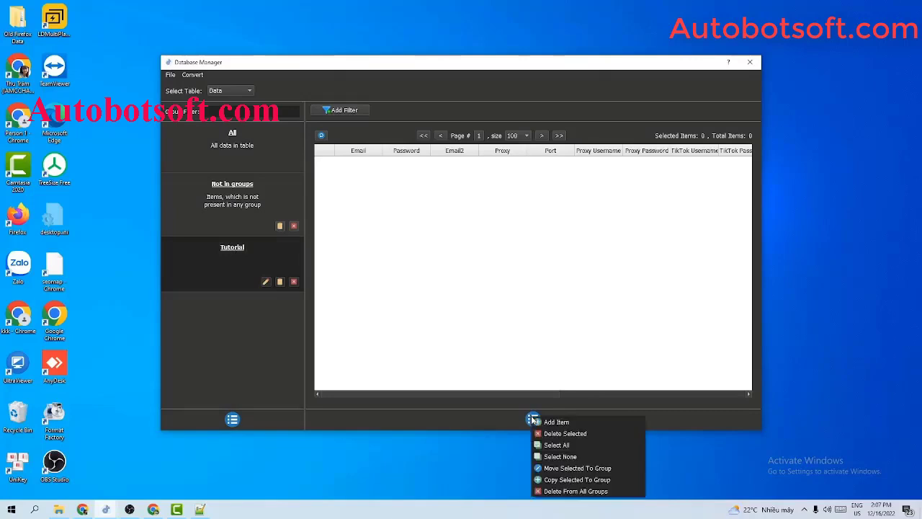
# Start a new Tutorial account entry with its Gmail address, password and secondary email.
pyautogui.click(555, 422)
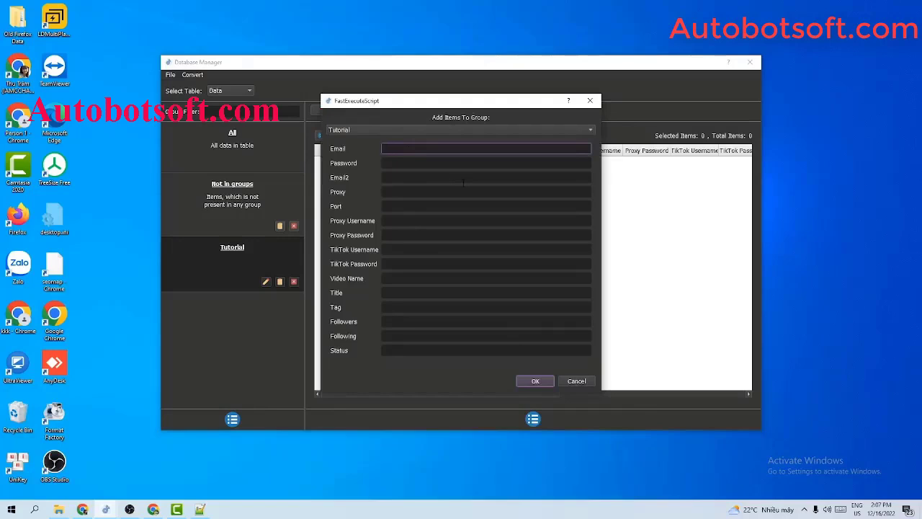
pyautogui.click(437, 162)
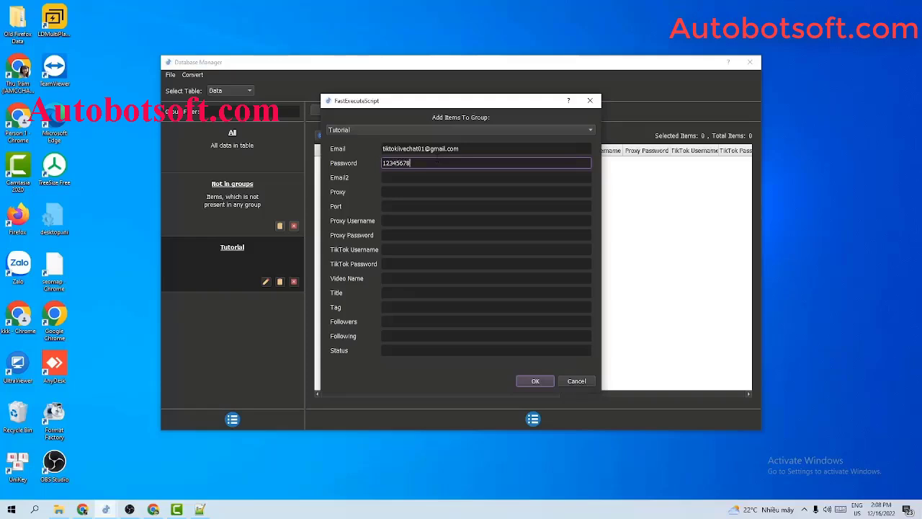
pyautogui.click(439, 180)
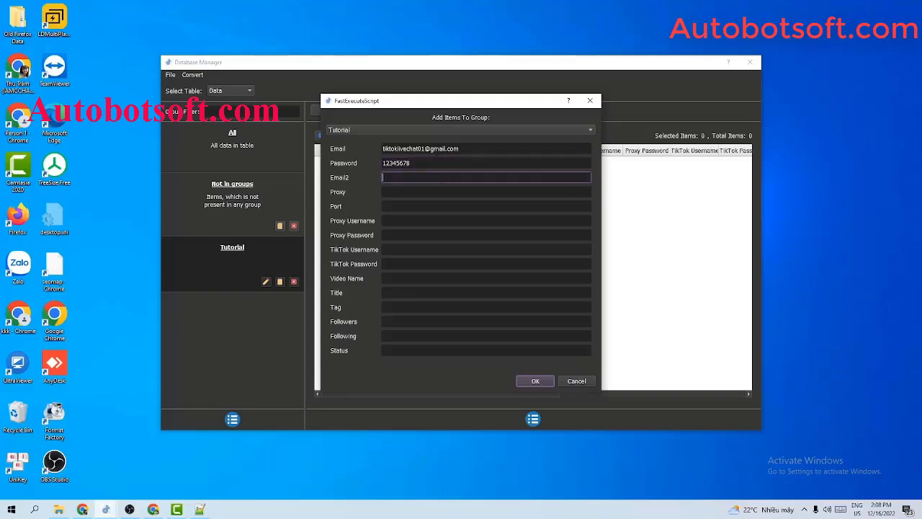
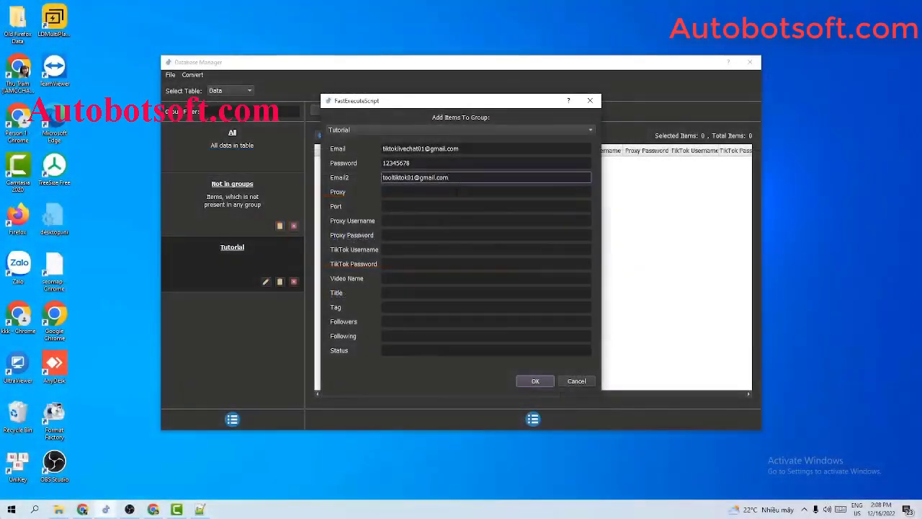
# Paste proxy 23.236.176.240 into the account entry and set port 3128.
pyautogui.click(457, 191)
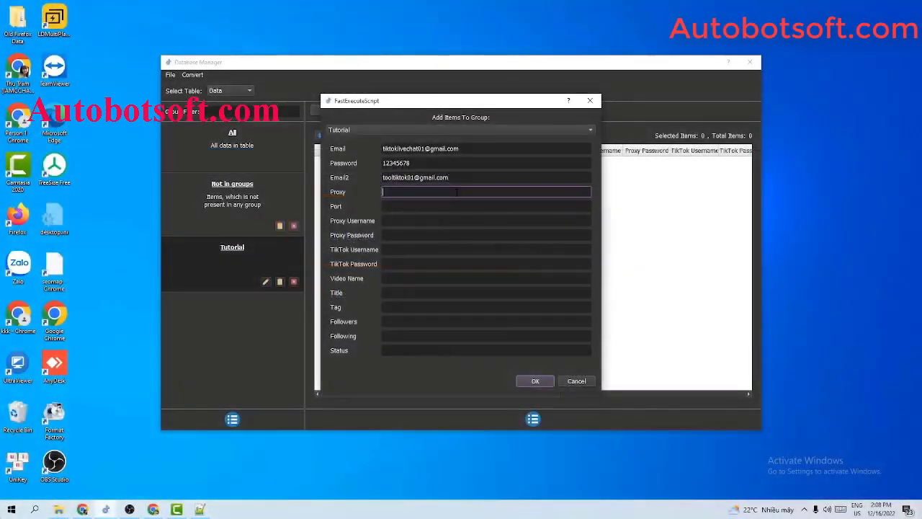
pyautogui.press('Tab')
pyautogui.click(458, 194)
pyautogui.click(467, 178)
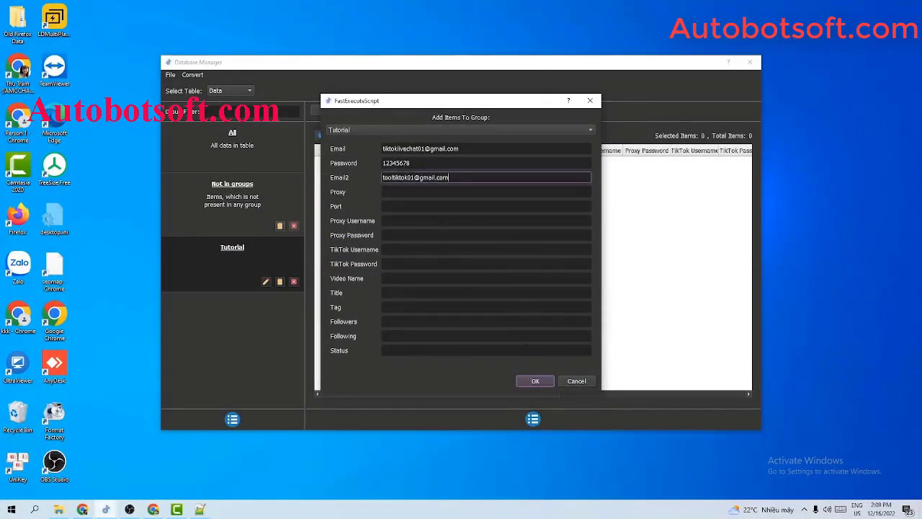
pyautogui.click(424, 250)
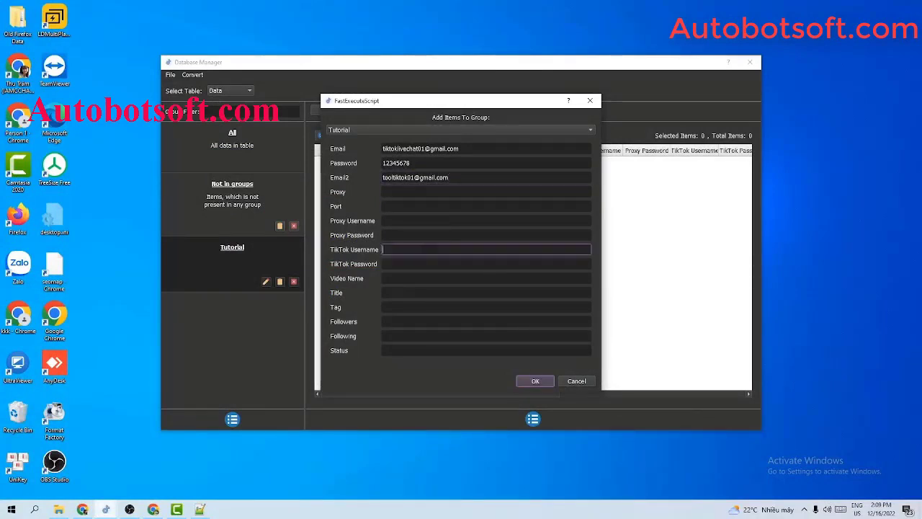
pyautogui.click(446, 178)
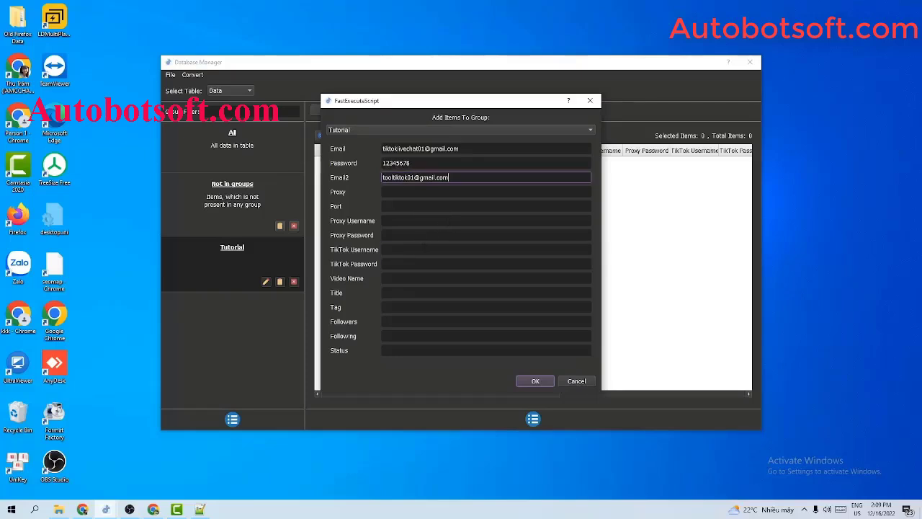
pyautogui.click(424, 250)
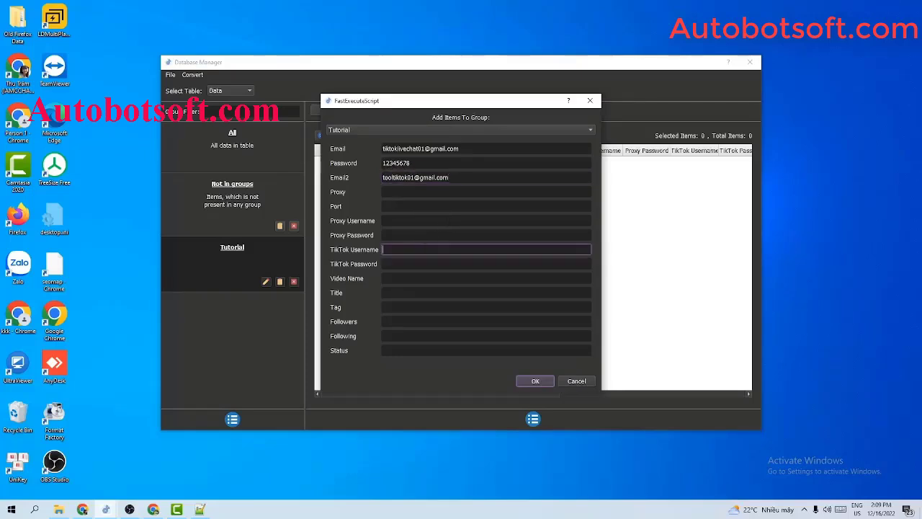
pyautogui.click(439, 191)
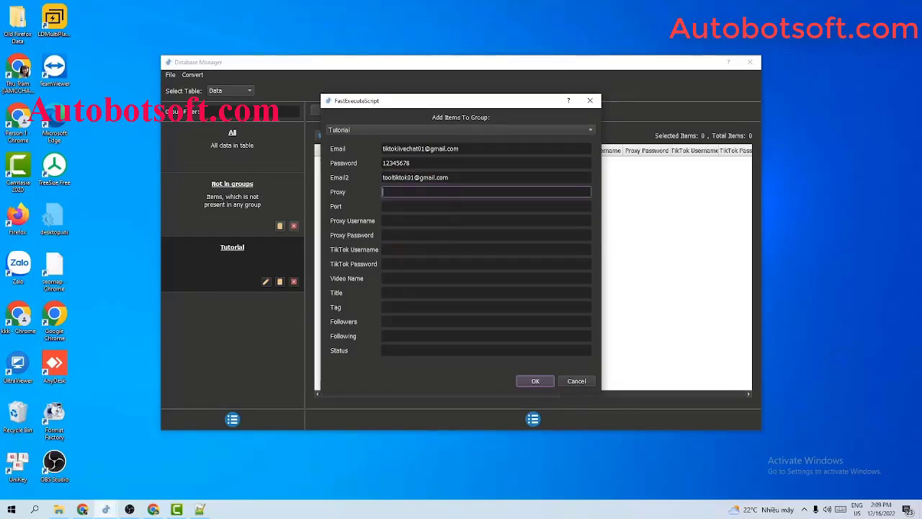
pyautogui.write('23.236.176.240')
pyautogui.click(415, 206)
pyautogui.write('31')
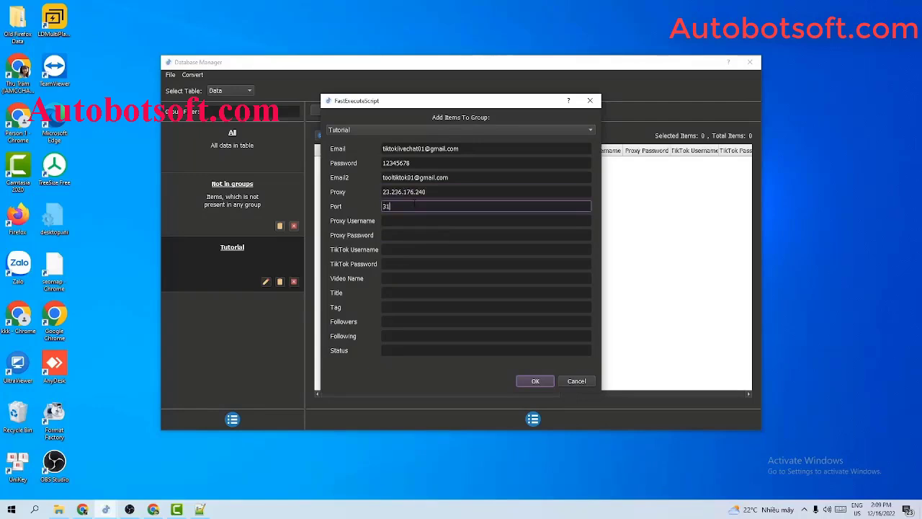
pyautogui.write('28')
# Leave the proxy login fields empty and confirm adding the account to Tutorial.
pyautogui.click(417, 217)
pyautogui.click(415, 235)
pyautogui.click(415, 220)
pyautogui.click(415, 235)
pyautogui.click(415, 220)
pyautogui.click(415, 206)
pyautogui.click(432, 192)
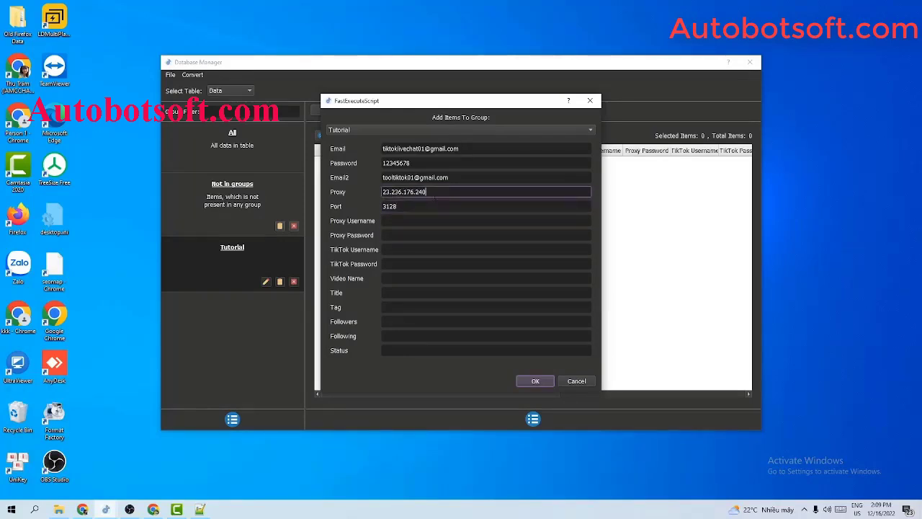
pyautogui.click(535, 380)
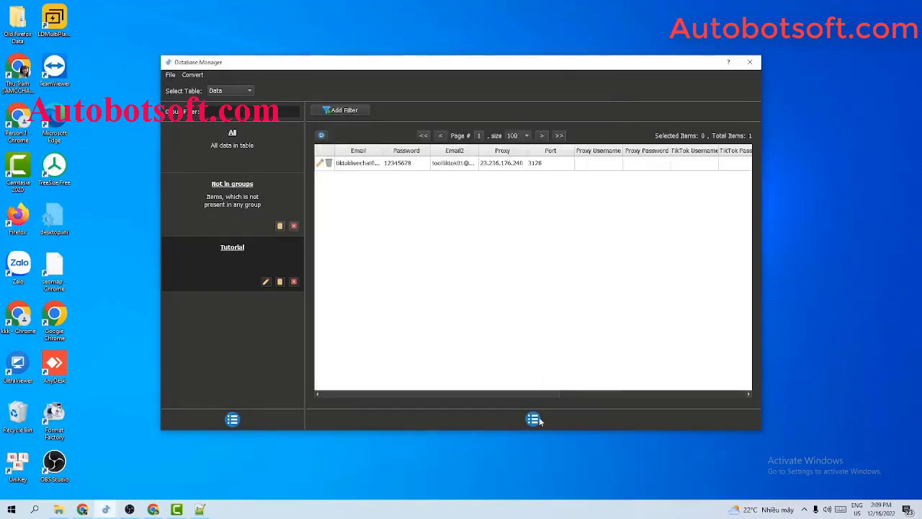
pyautogui.click(539, 421)
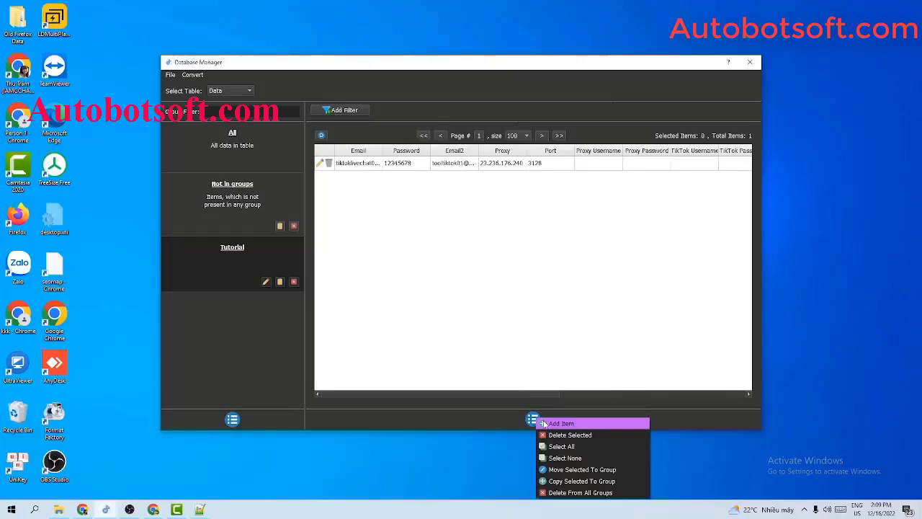
# Create an empty text document named gmail-account.txt in D:\Qnisoft next to proxy.txt.
pyautogui.click(546, 332)
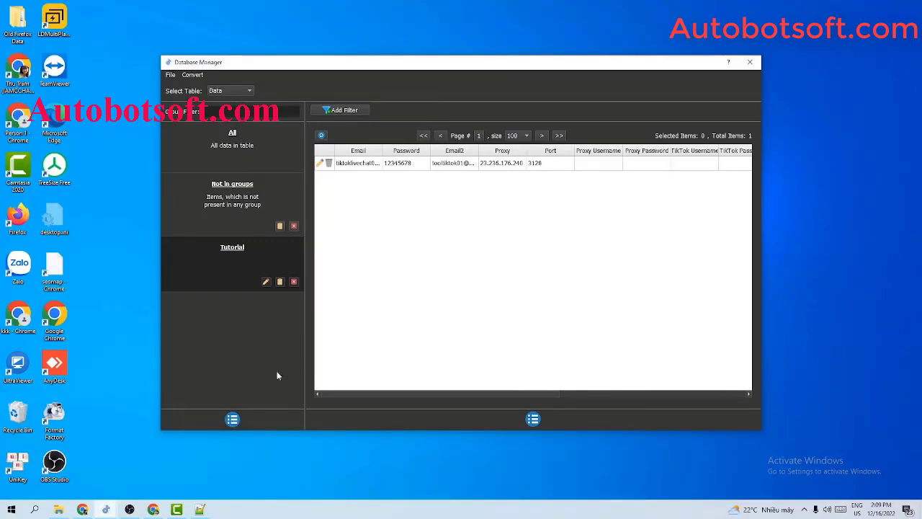
pyautogui.click(63, 510)
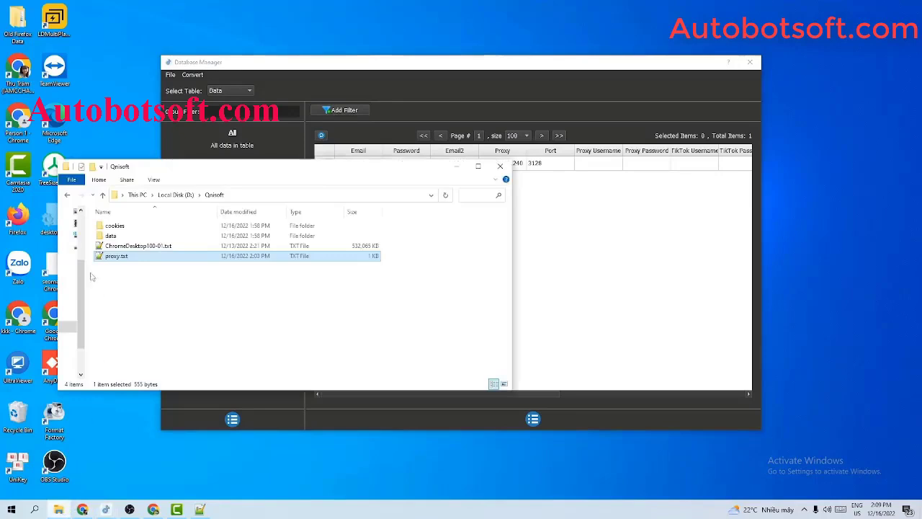
pyautogui.rightClick(176, 277)
pyautogui.moveTo(206, 410)
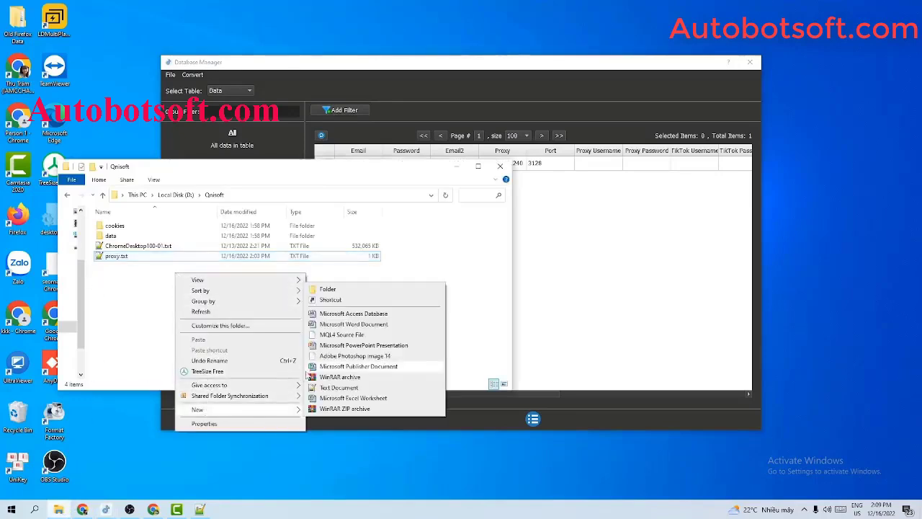
pyautogui.click(321, 389)
pyautogui.write('gmail')
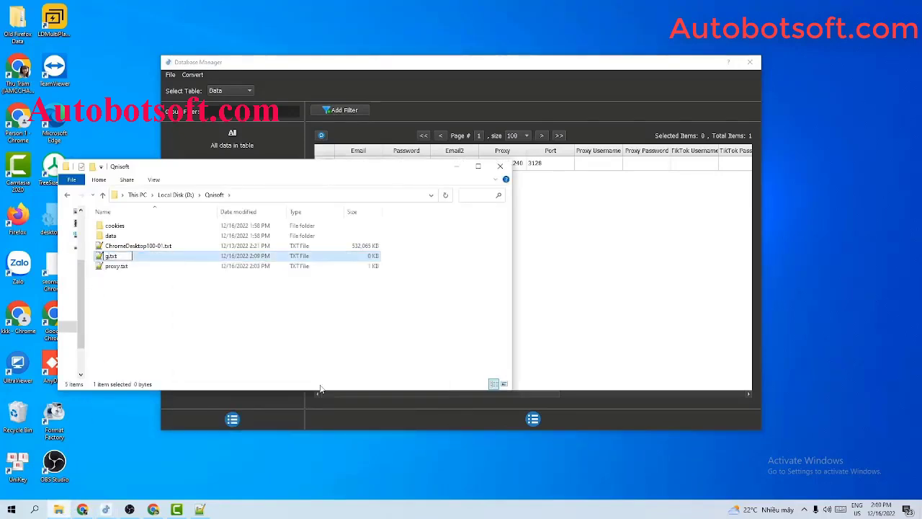
pyautogui.write('-account')
pyautogui.press('Return')
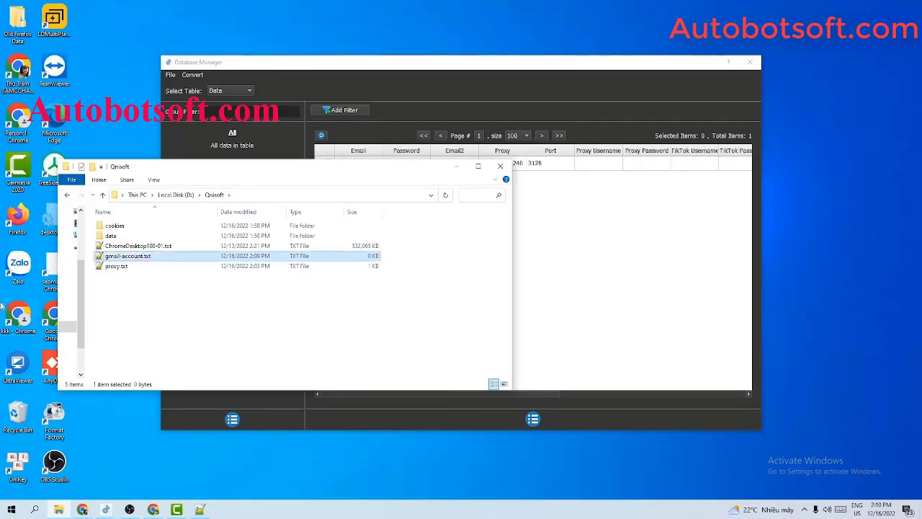
# Open gmail-account.txt in Notepad++ and type the email,password,email2 line ending with proxy 23.236.176.240:3128.
pyautogui.doubleClick(119, 256)
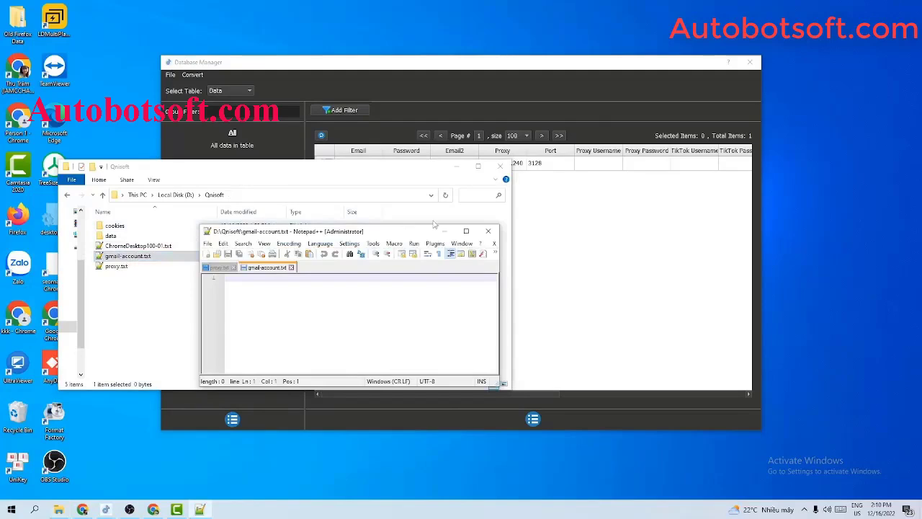
pyautogui.click(456, 166)
pyautogui.moveTo(411, 234); pyautogui.dragTo(481, 234)
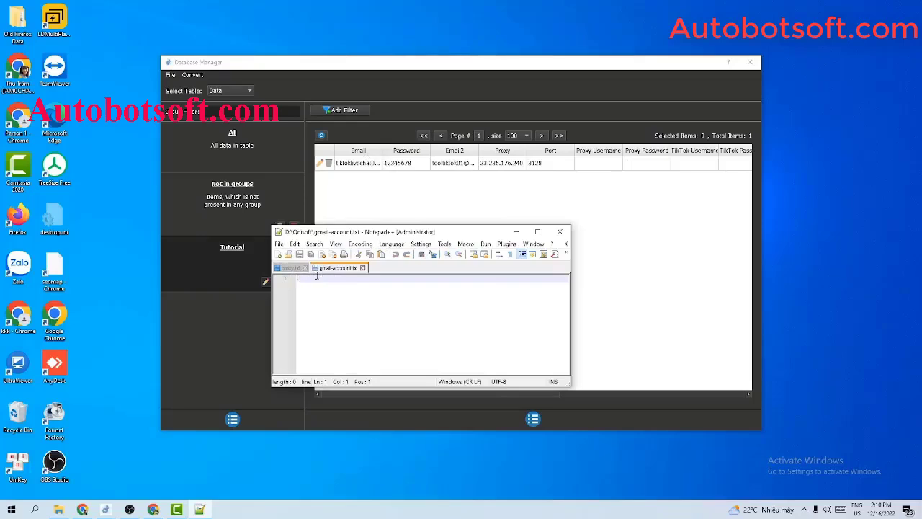
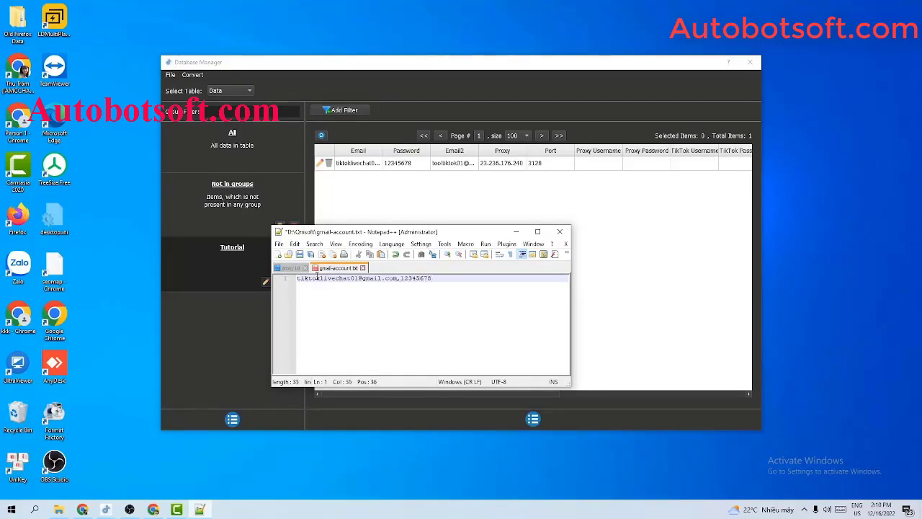
pyautogui.write(',')
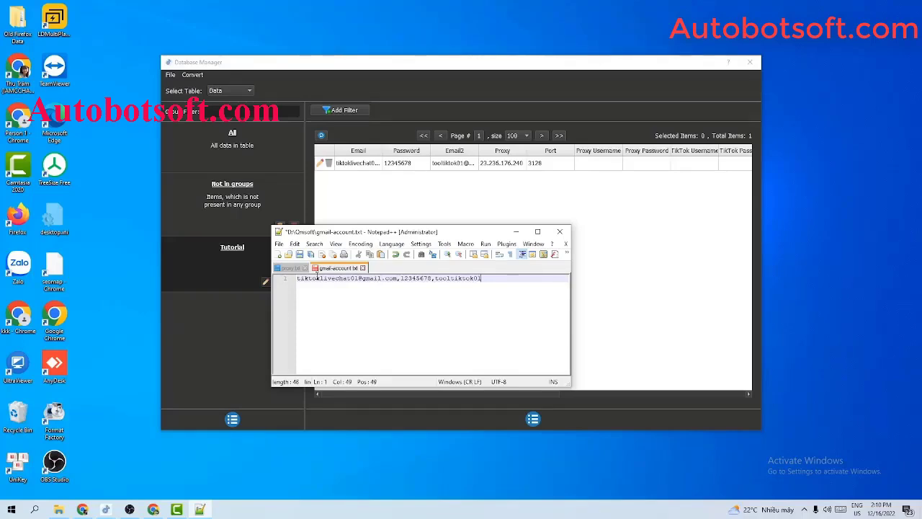
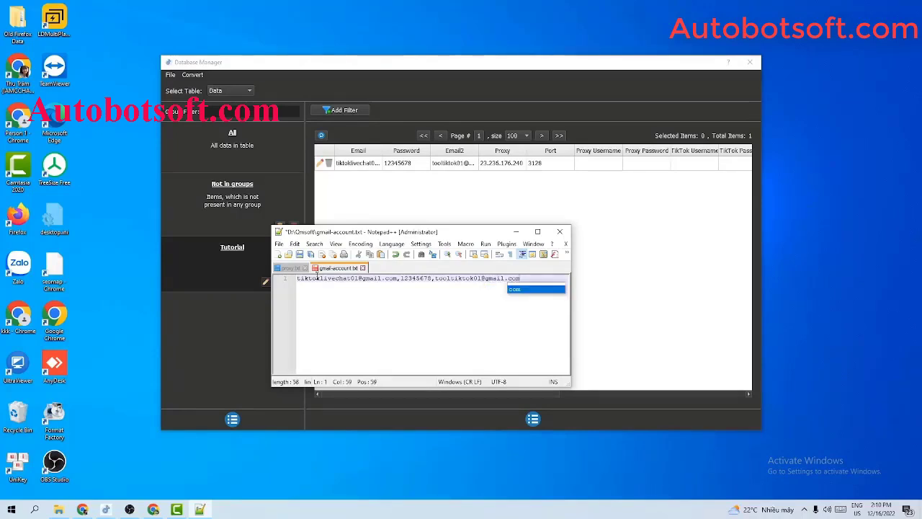
pyautogui.write(',')
pyautogui.write(',')
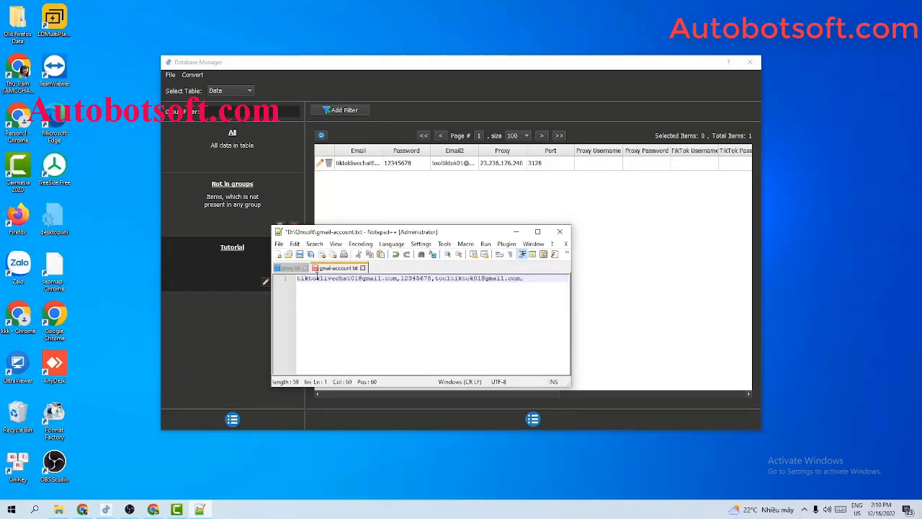
pyautogui.write('23.236.176.240')
pyautogui.write(':3128')
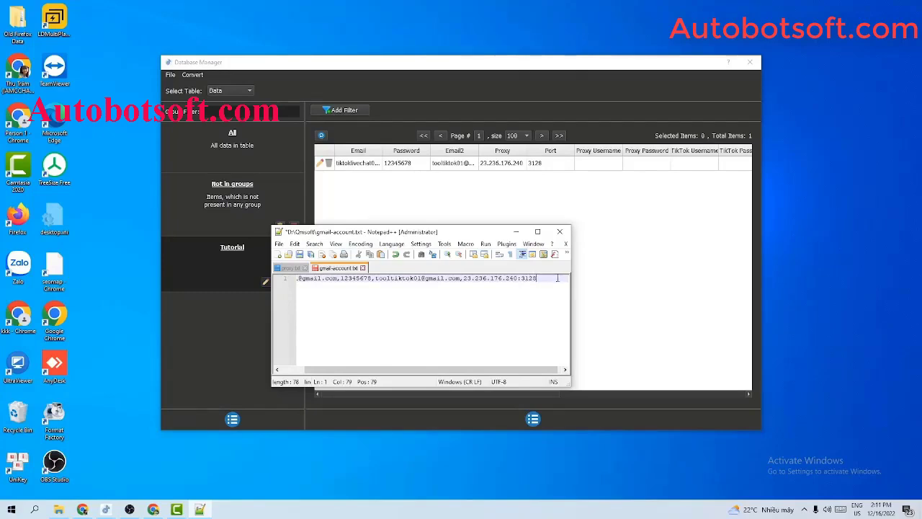
# Tidy the blank lines, save gmail-account.txt, and bring Database Manager forward.
pyautogui.hotkey('ctrl', 'a')
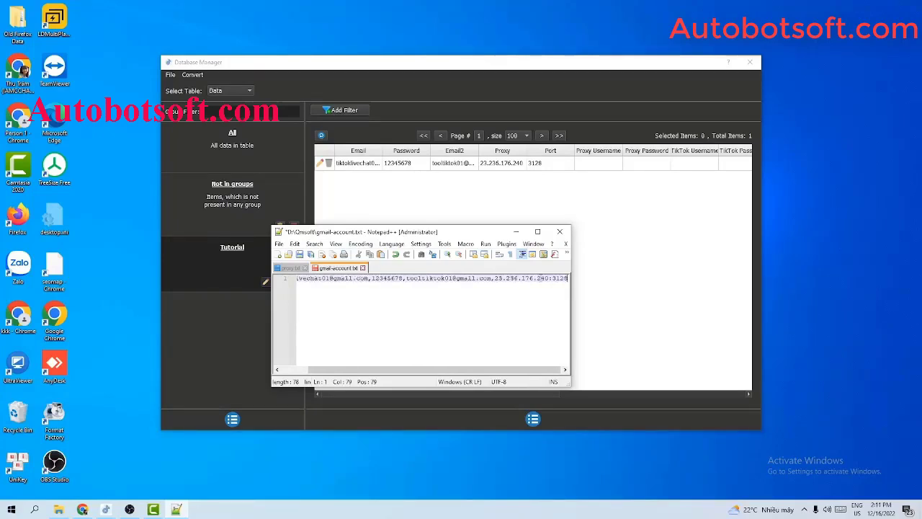
pyautogui.press('Return')
pyautogui.press('Return')
pyautogui.press('Return')
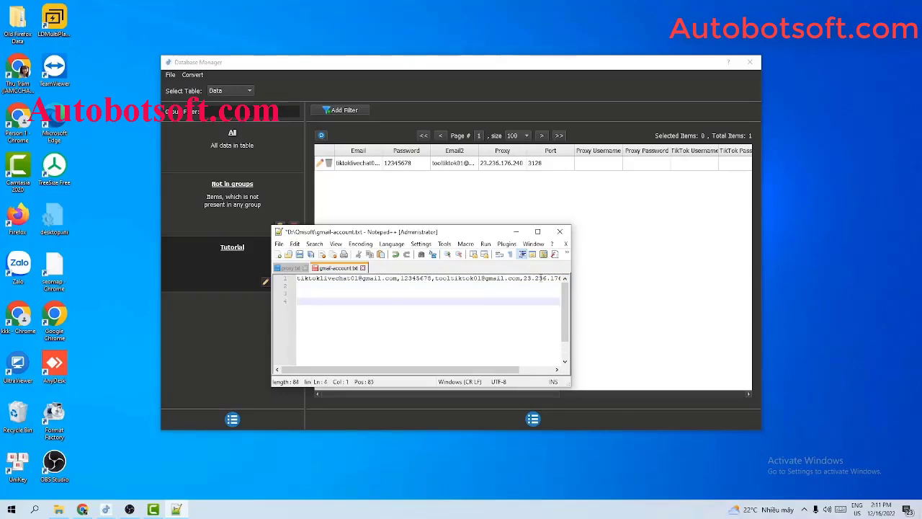
pyautogui.press('BackSpace')
pyautogui.press('BackSpace')
pyautogui.press('BackSpace')
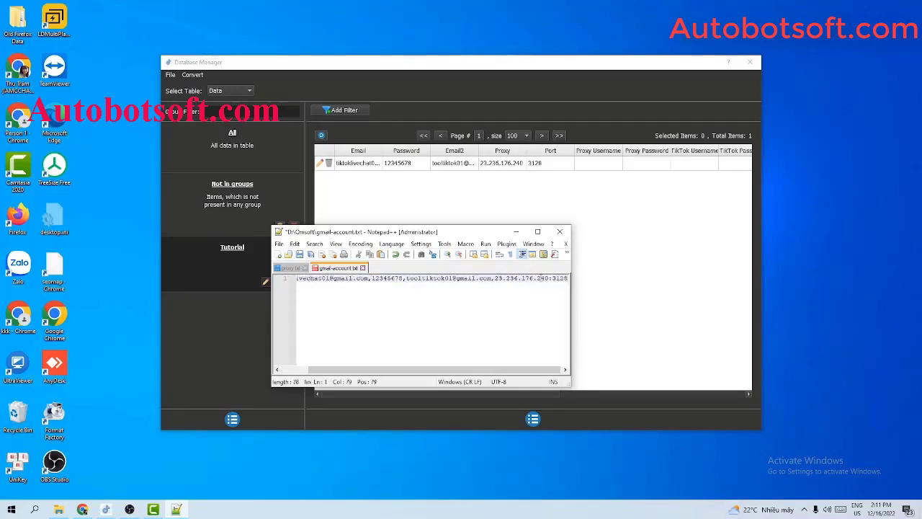
pyautogui.click(299, 255)
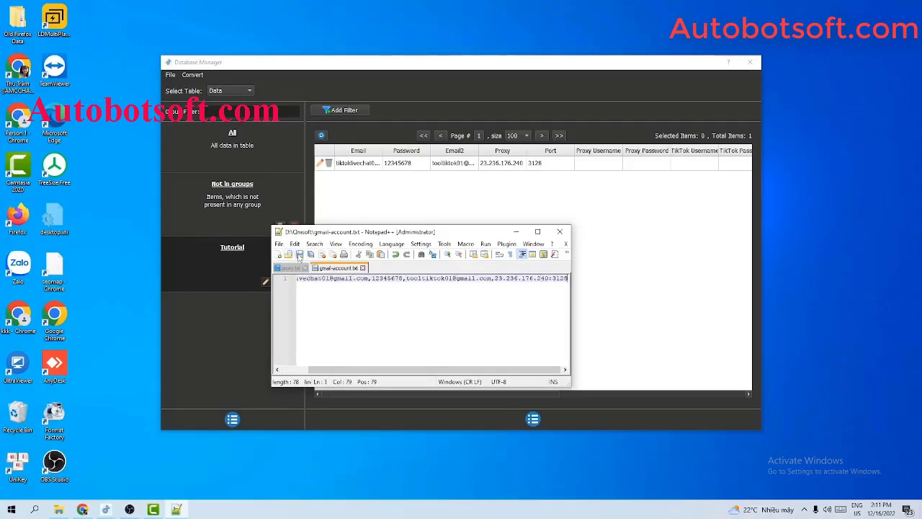
pyautogui.moveTo(373, 239); pyautogui.dragTo(210, 244)
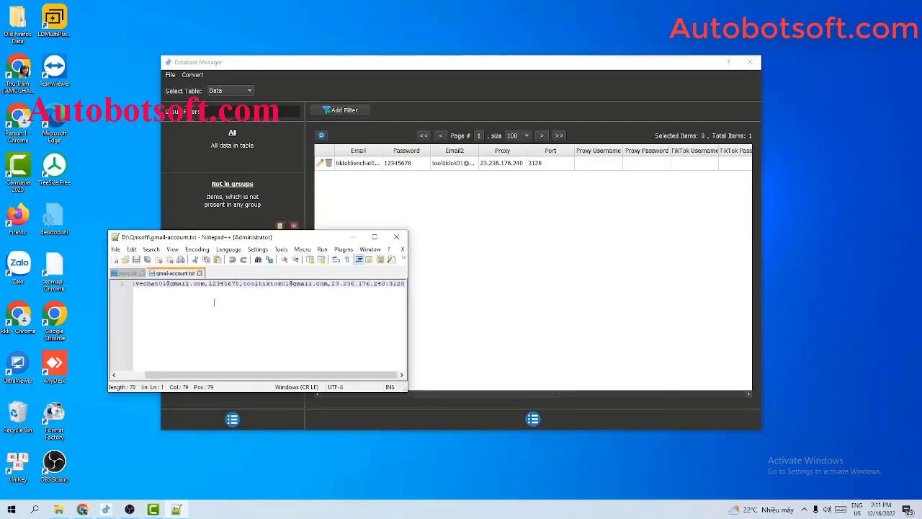
pyautogui.moveTo(537, 62); pyautogui.dragTo(628, 67)
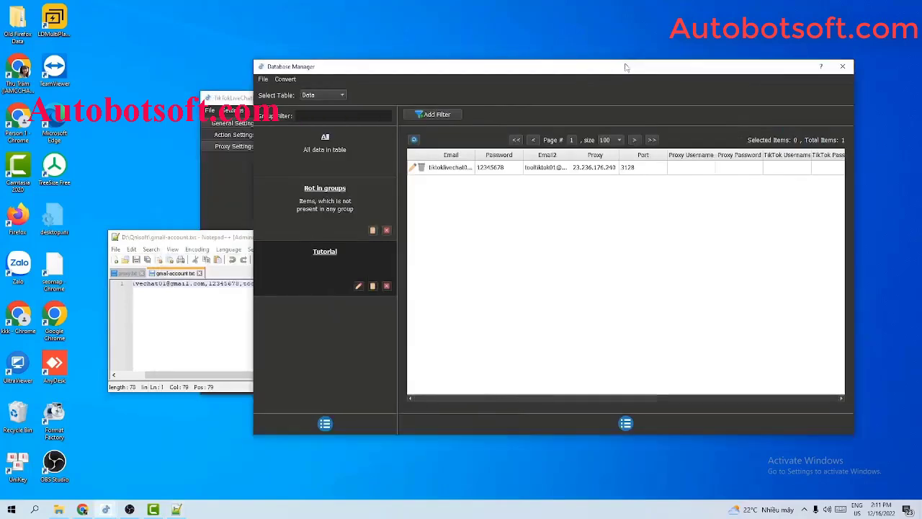
# Import the account from gmail-account.txt into the database via CSV import.
pyautogui.click(286, 80)
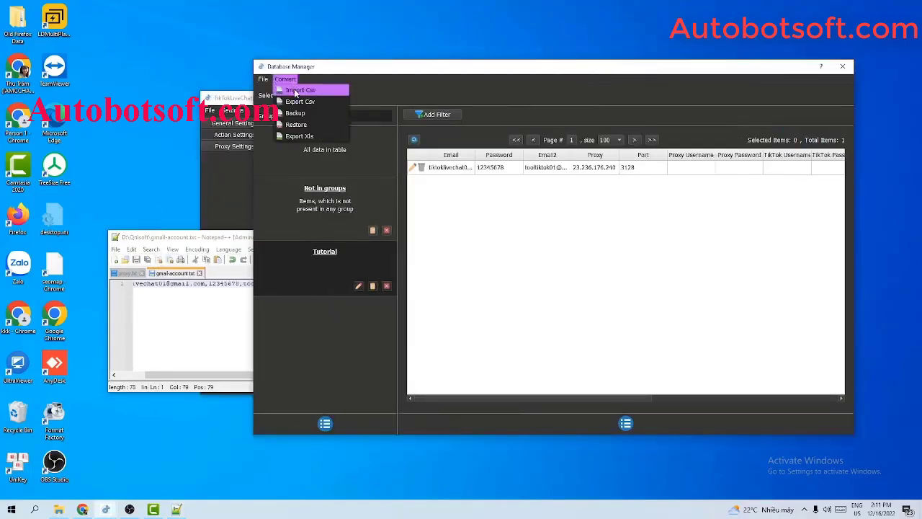
pyautogui.click(297, 91)
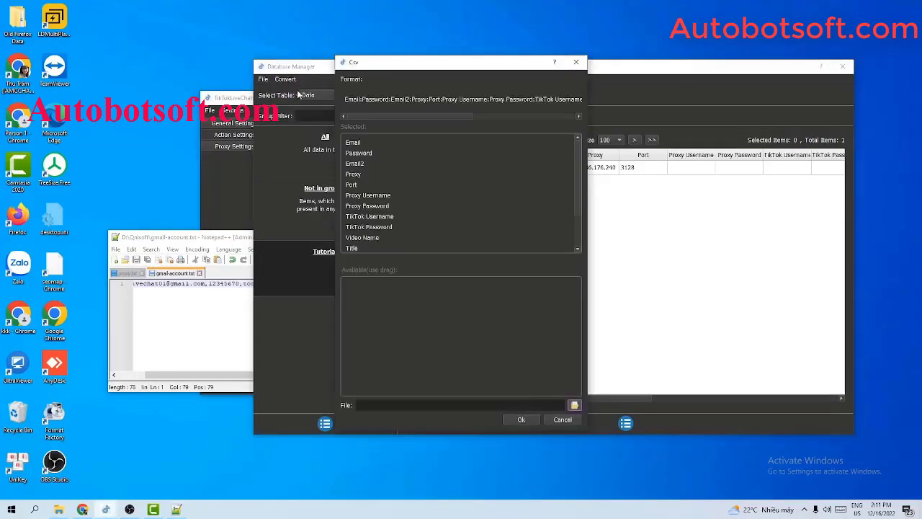
pyautogui.click(574, 405)
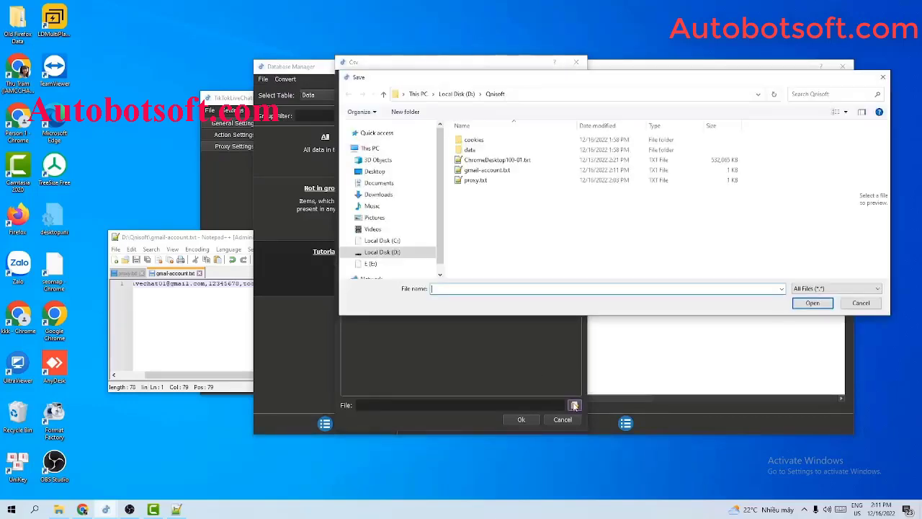
pyautogui.click(487, 170)
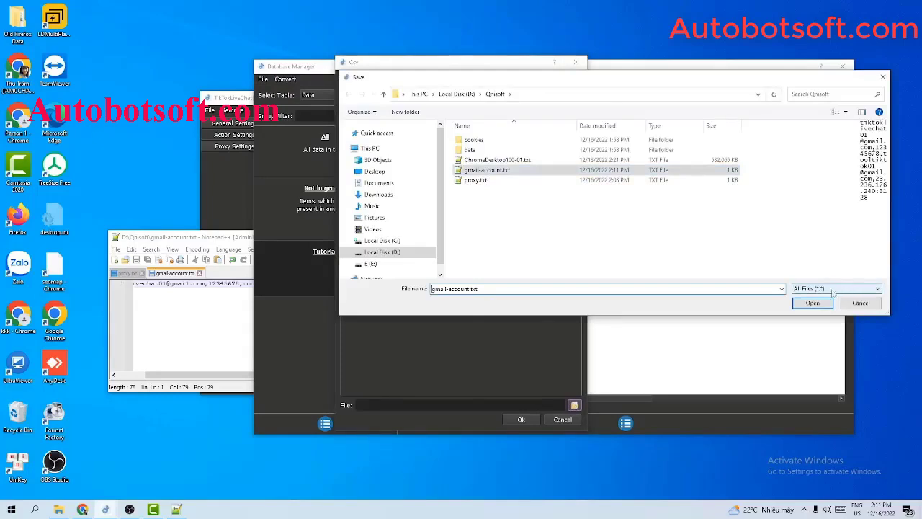
pyautogui.click(812, 303)
pyautogui.click(516, 422)
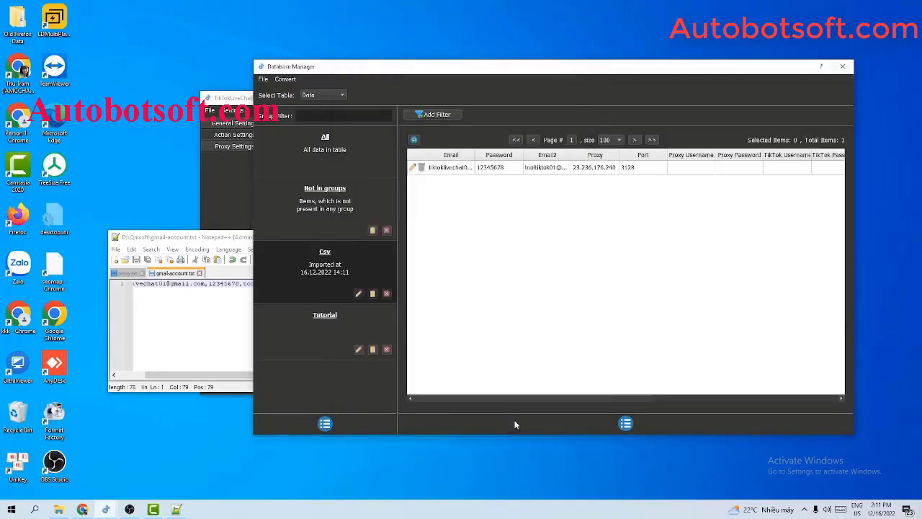
# Widen the Email and Email2 columns, rename the Csv group to Tutorial2, and close Notepad++.
pyautogui.moveTo(474, 154); pyautogui.dragTo(542, 154)
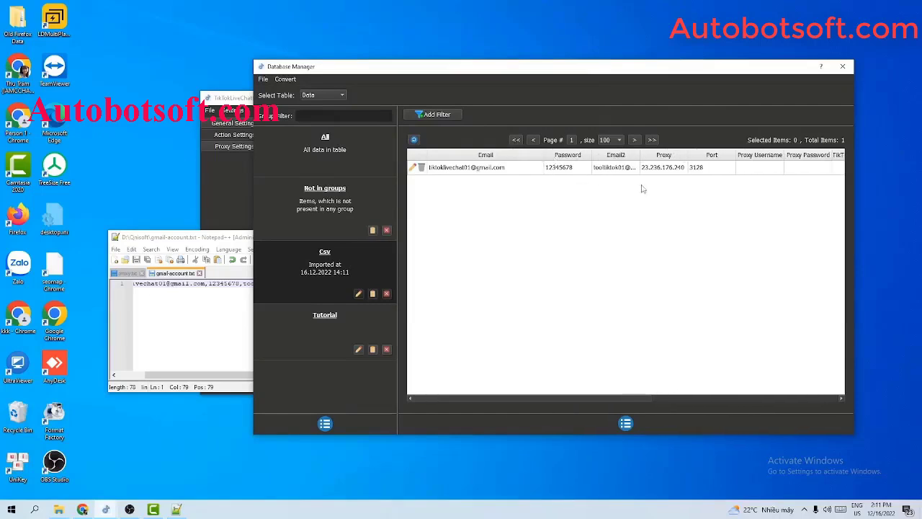
pyautogui.moveTo(640, 155); pyautogui.dragTo(708, 154)
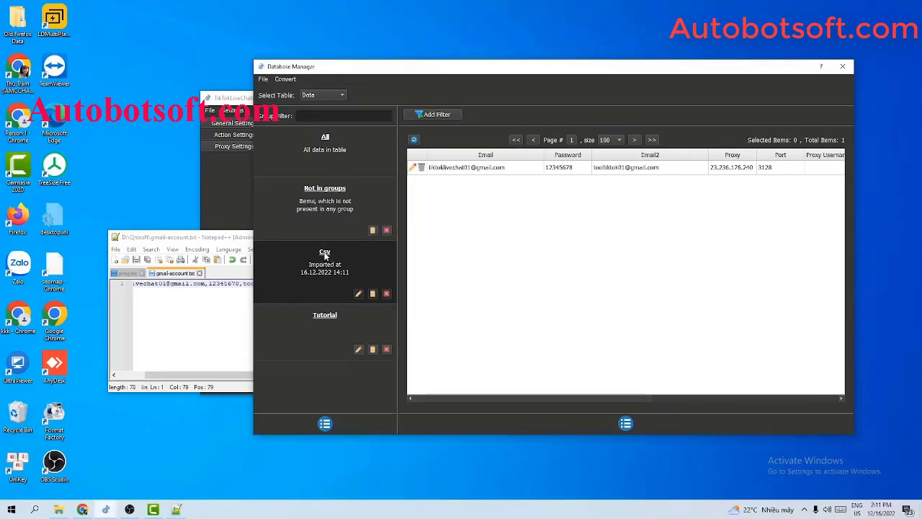
pyautogui.click(358, 293)
pyautogui.moveTo(435, 205); pyautogui.dragTo(415, 207)
pyautogui.write('Tutorial2')
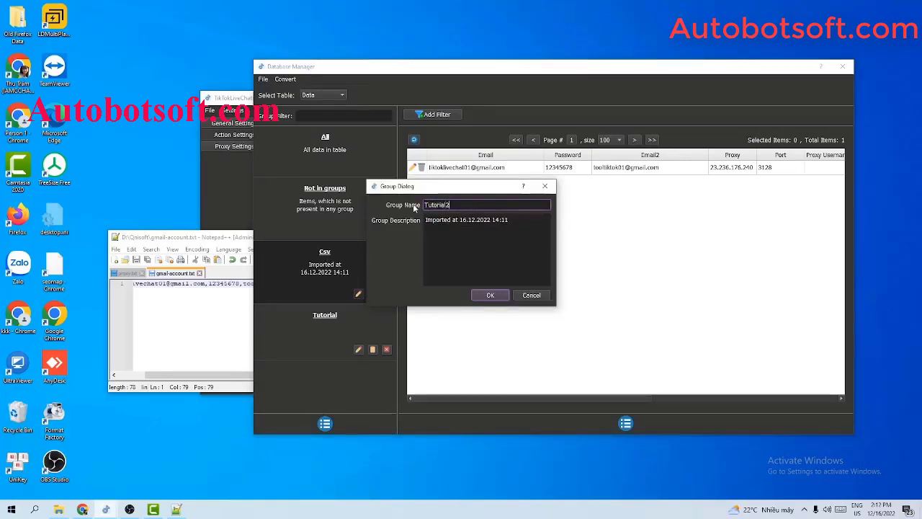
pyautogui.press('Return')
pyautogui.click(227, 240)
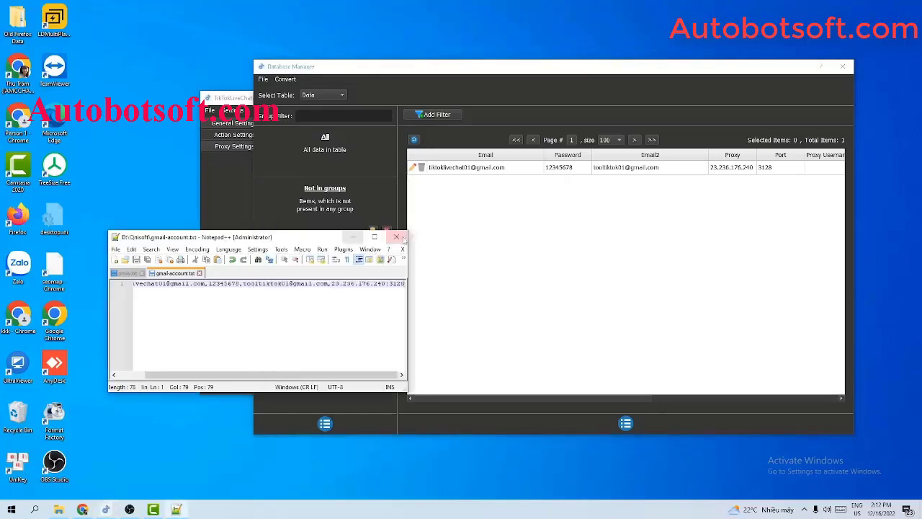
pyautogui.click(396, 237)
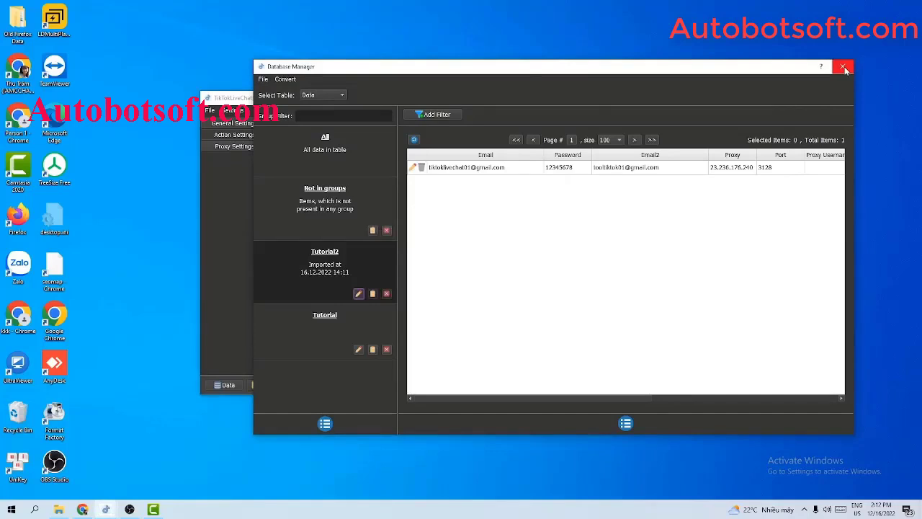
# Close Database Manager and tick only the Tutorial group in the Account dropdown, leaving Tutorial2 unticked.
pyautogui.click(844, 67)
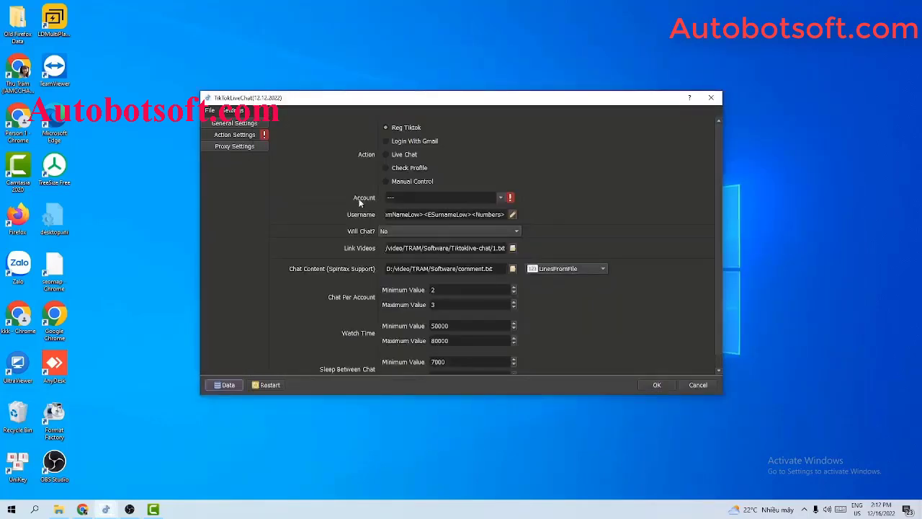
pyautogui.click(501, 199)
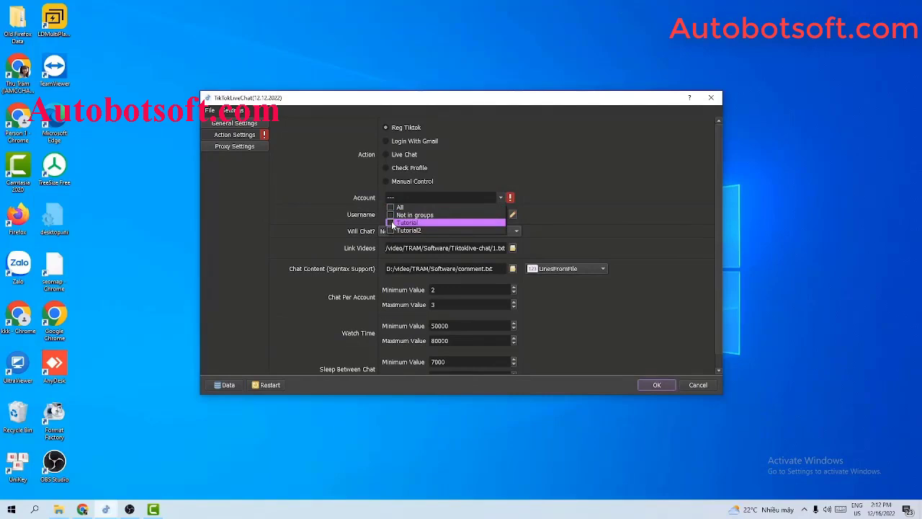
pyautogui.click(393, 224)
pyautogui.click(505, 197)
pyautogui.click(505, 197)
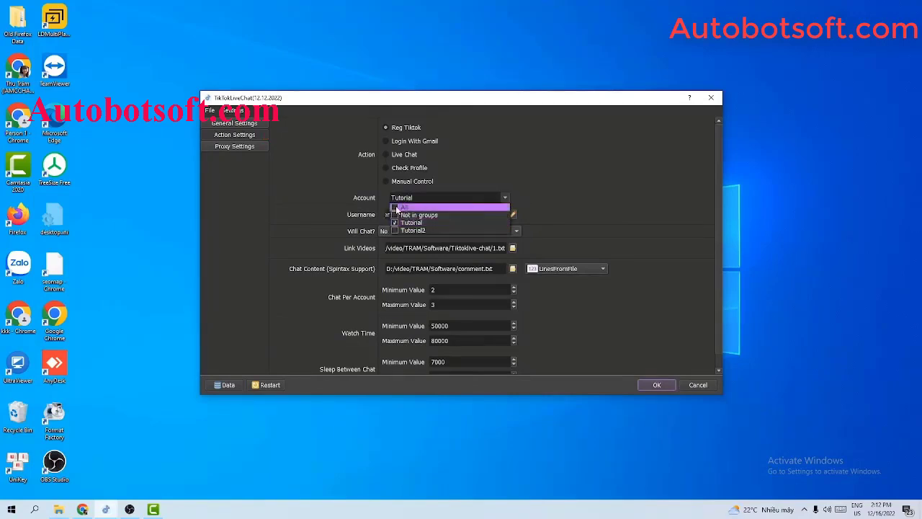
pyautogui.click(395, 231)
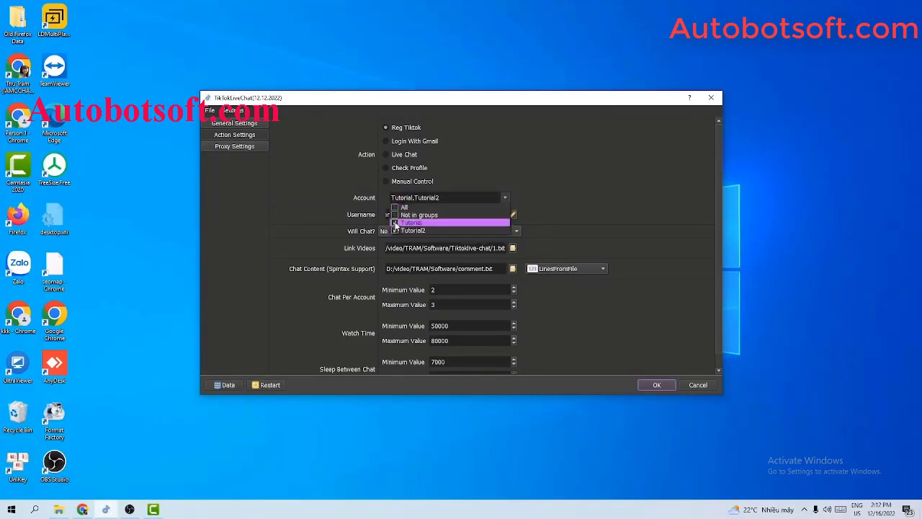
pyautogui.click(395, 230)
pyautogui.click(593, 188)
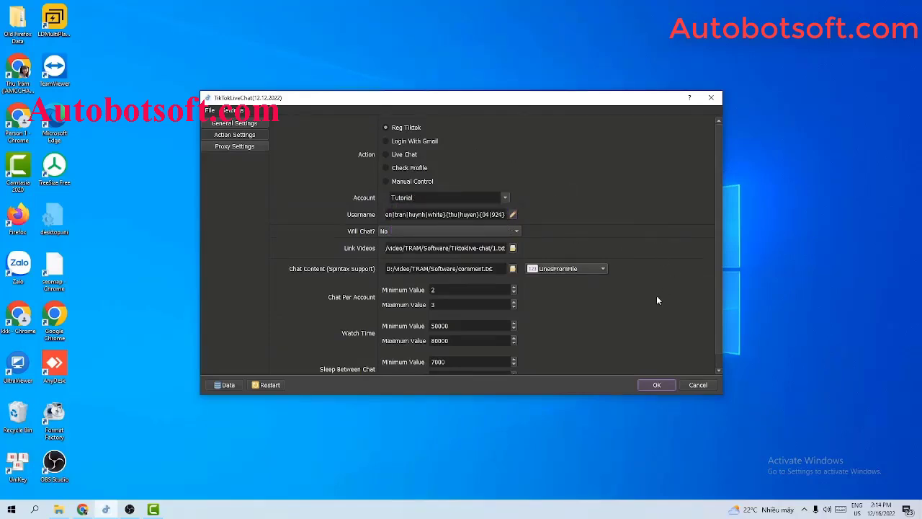
pyautogui.scroll(-1, 657, 297)
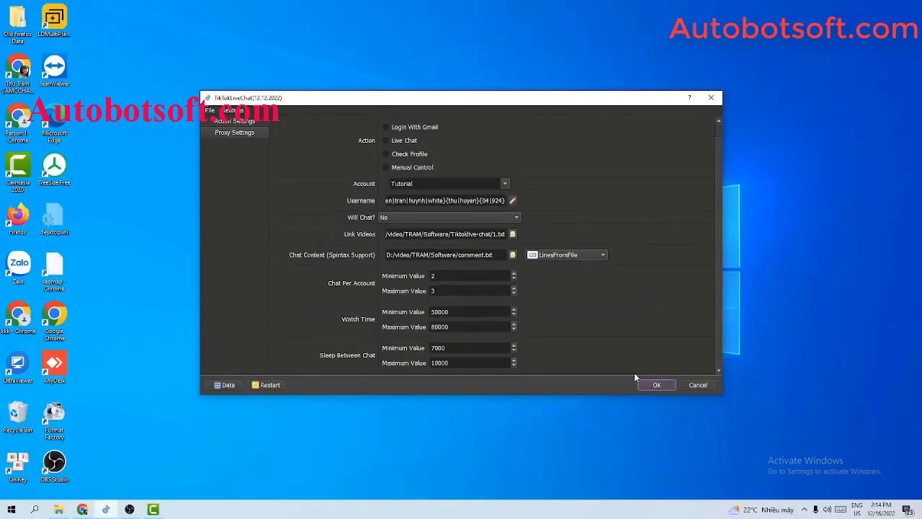
# Reopen Database Manager after choosing Login With Gmail to see both accounts' generated TikTok usernames.
pyautogui.click(229, 386)
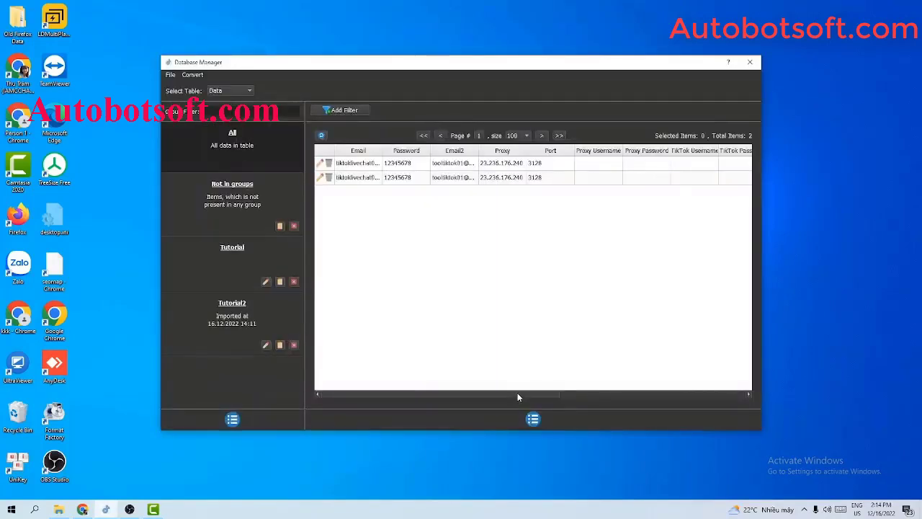
pyautogui.moveTo(517, 393); pyautogui.dragTo(537, 393)
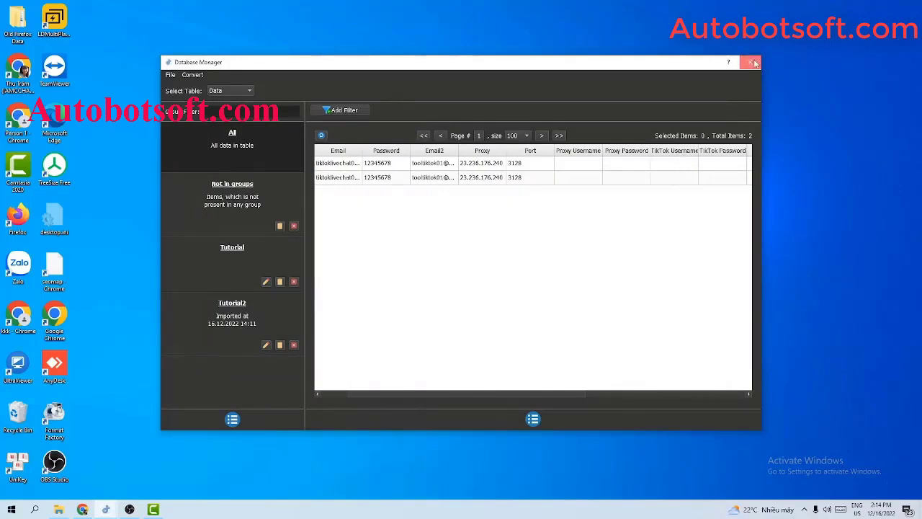
pyautogui.click(750, 62)
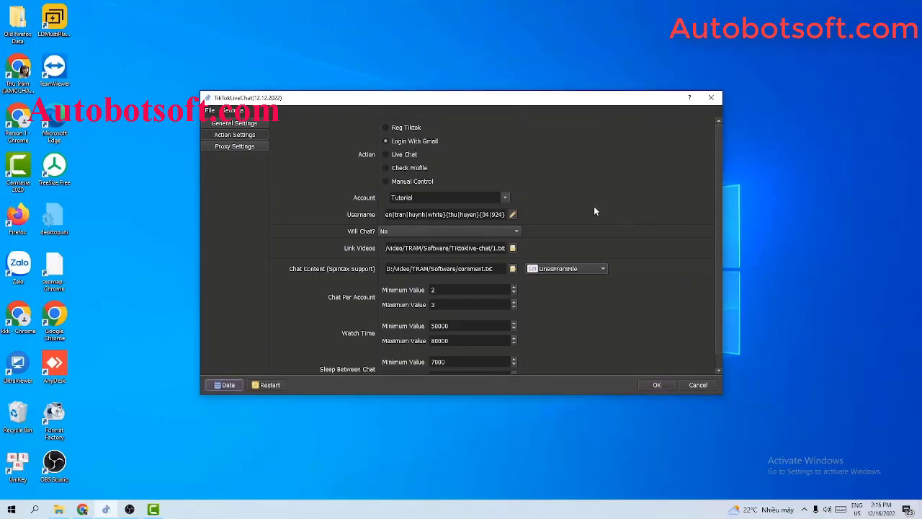
pyautogui.click(228, 385)
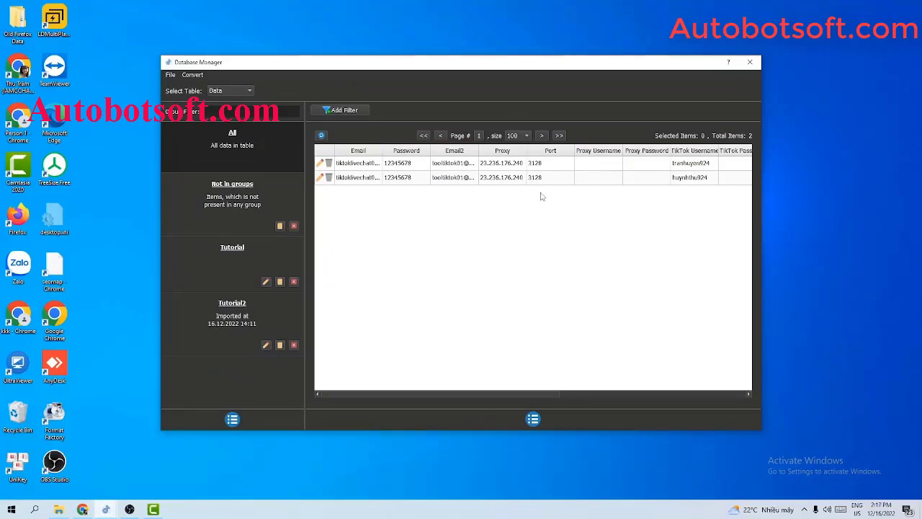
# Close Database Manager and check that the Account dropdown still has Tutorial ticked.
pyautogui.click(749, 62)
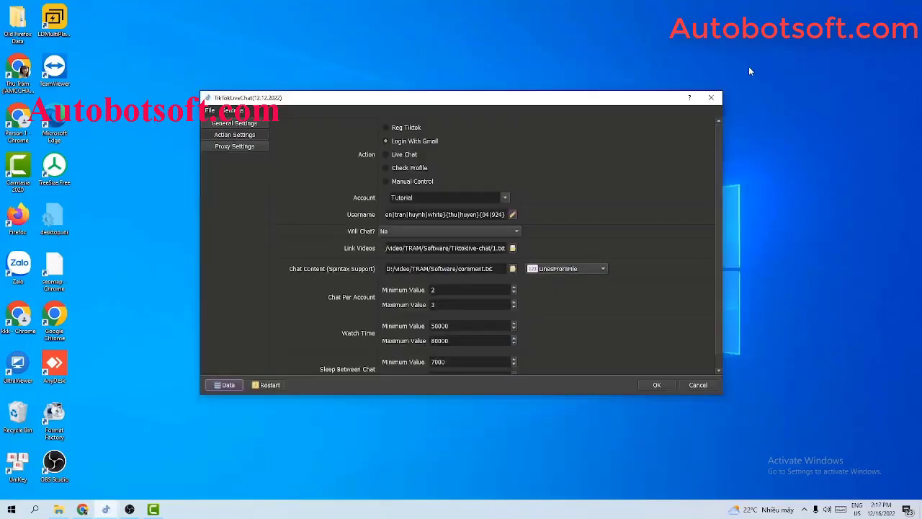
pyautogui.click(503, 198)
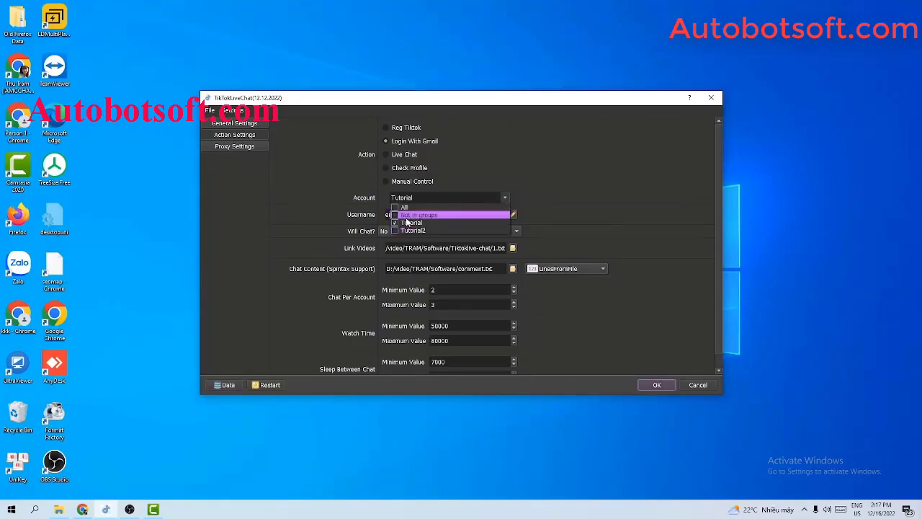
pyautogui.click(593, 193)
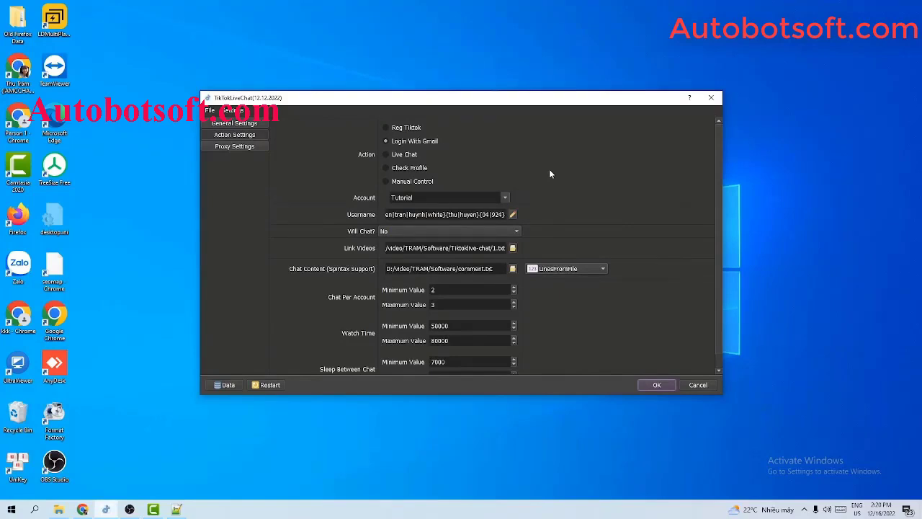
# Open gmail-account.txt from the Qnisoft folder in Notepad++.
pyautogui.click(58, 510)
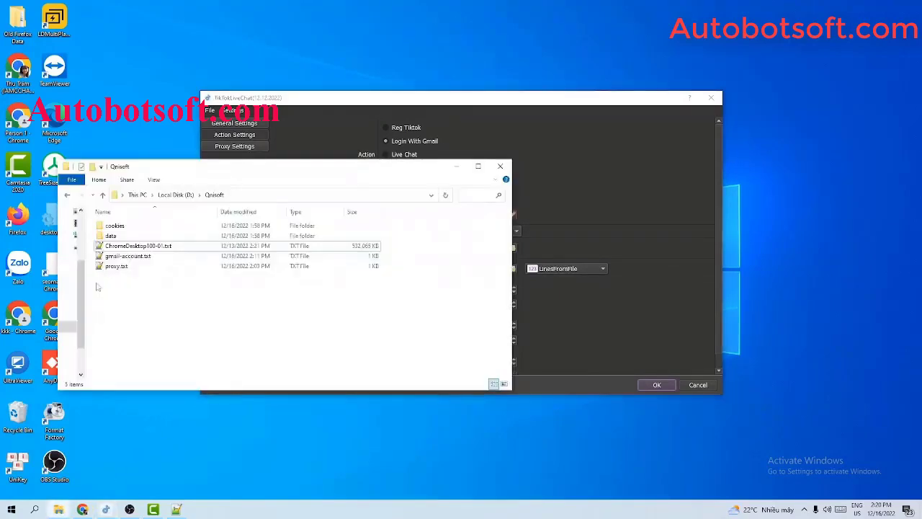
pyautogui.moveTo(344, 157); pyautogui.dragTo(311, 210)
pyautogui.click(569, 150)
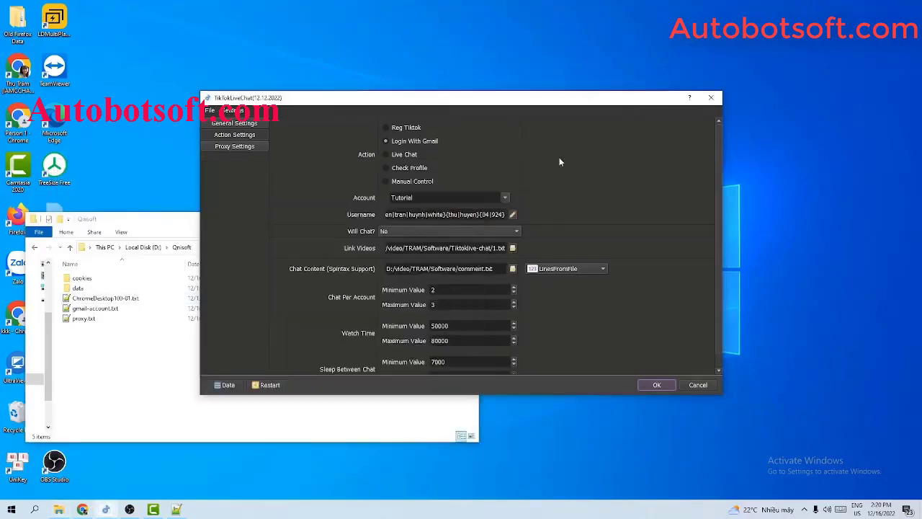
pyautogui.click(95, 308)
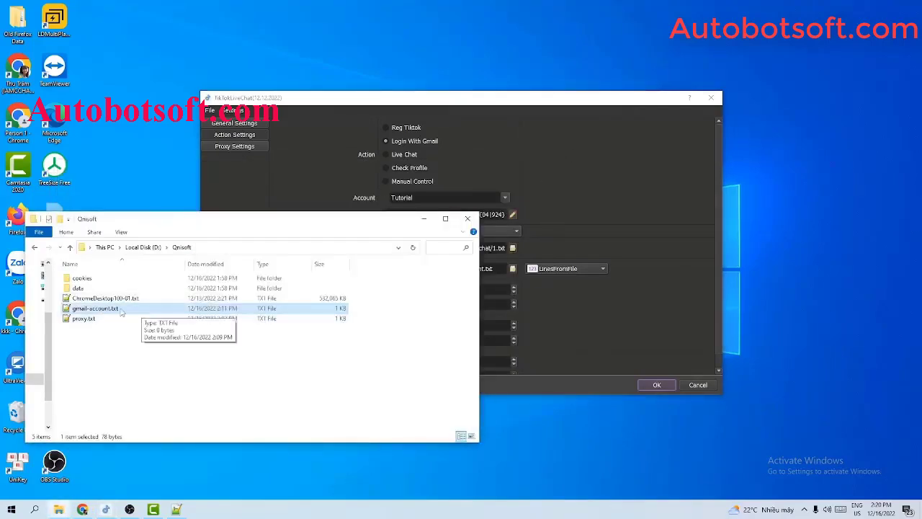
pyautogui.doubleClick(121, 310)
# Reopen Database Manager and widen Notepad++ beside it to show the full account line.
pyautogui.click(546, 242)
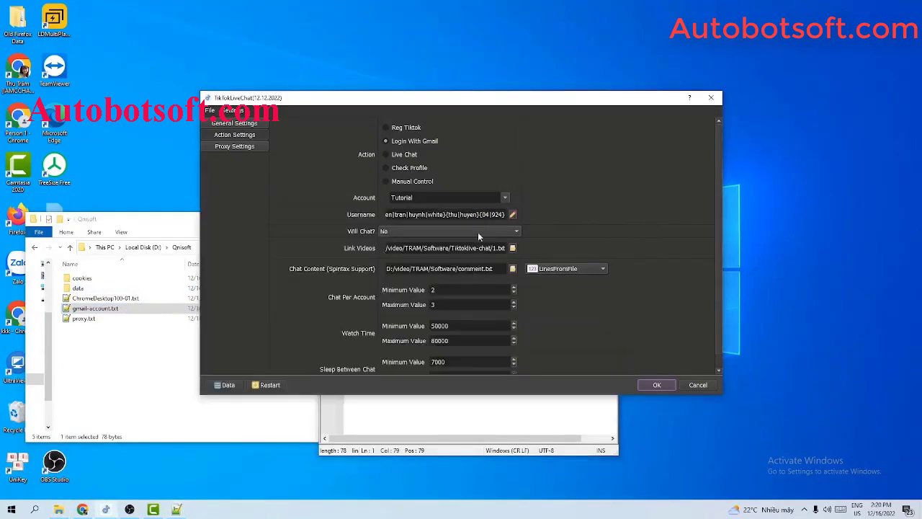
pyautogui.click(224, 385)
pyautogui.click(407, 441)
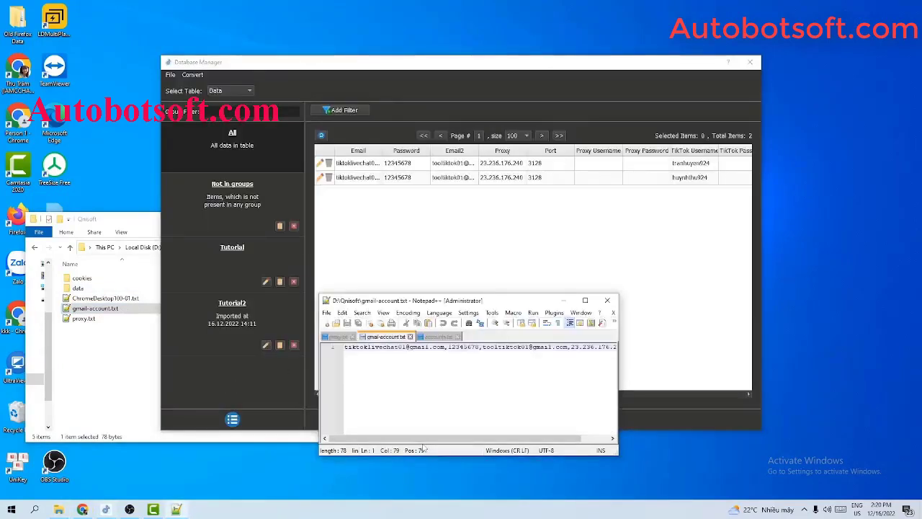
pyautogui.click(624, 383)
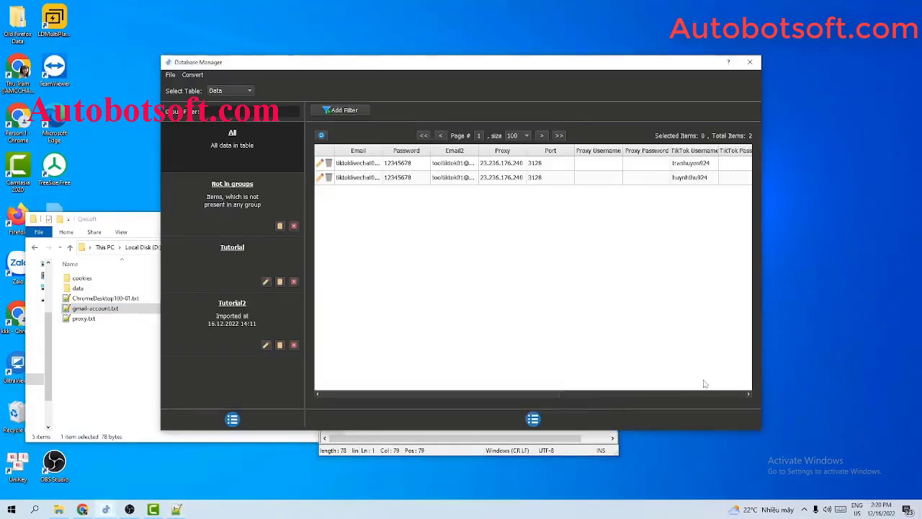
pyautogui.click(522, 440)
pyautogui.moveTo(618, 378); pyautogui.dragTo(830, 375)
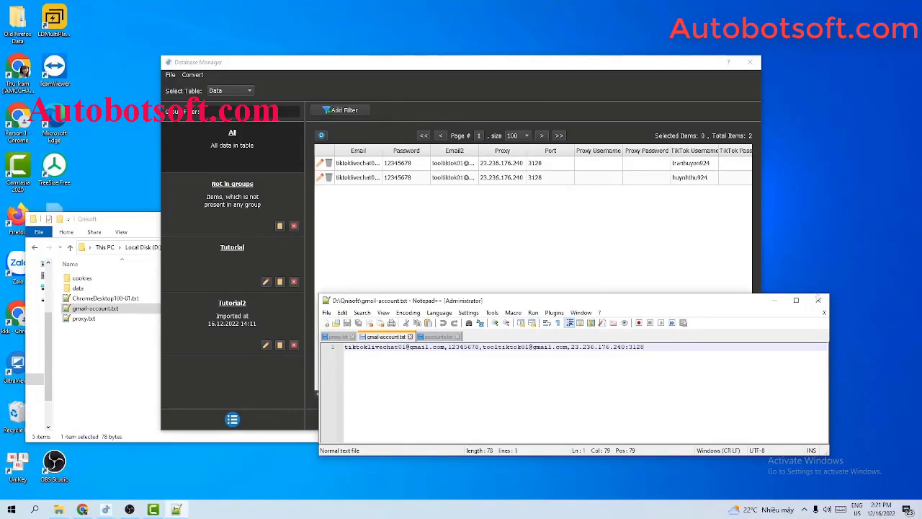
pyautogui.click(818, 301)
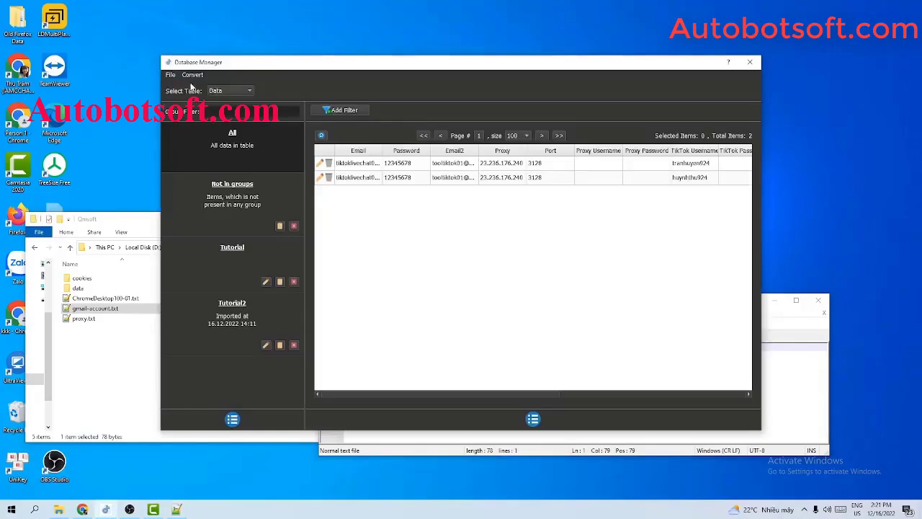
pyautogui.click(193, 76)
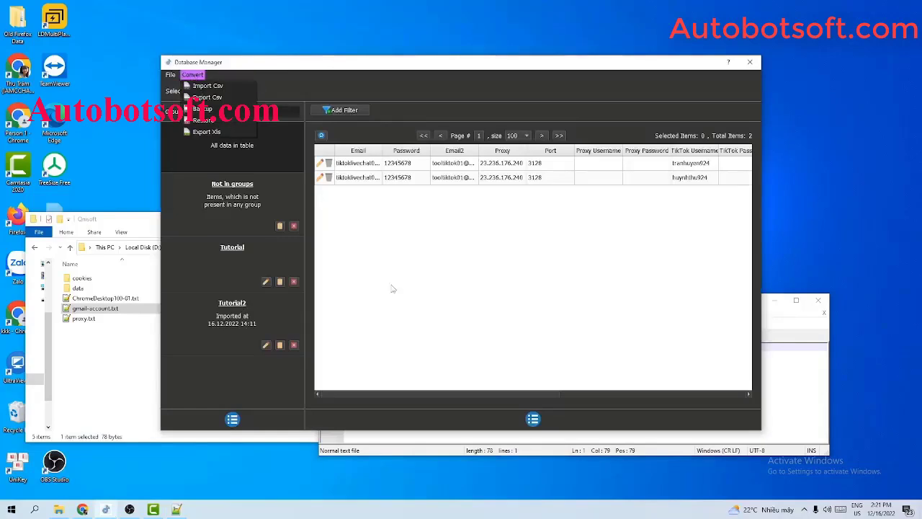
pyautogui.click(749, 65)
pyautogui.click(749, 65)
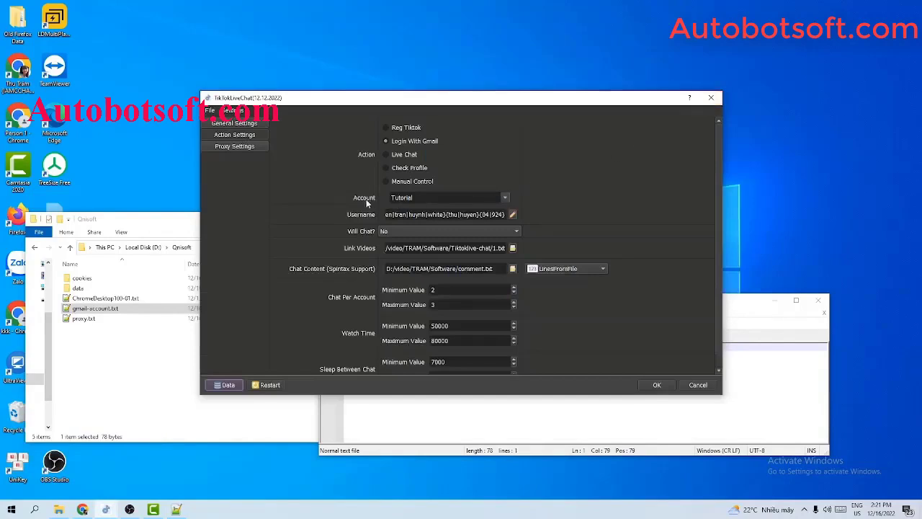
pyautogui.click(505, 199)
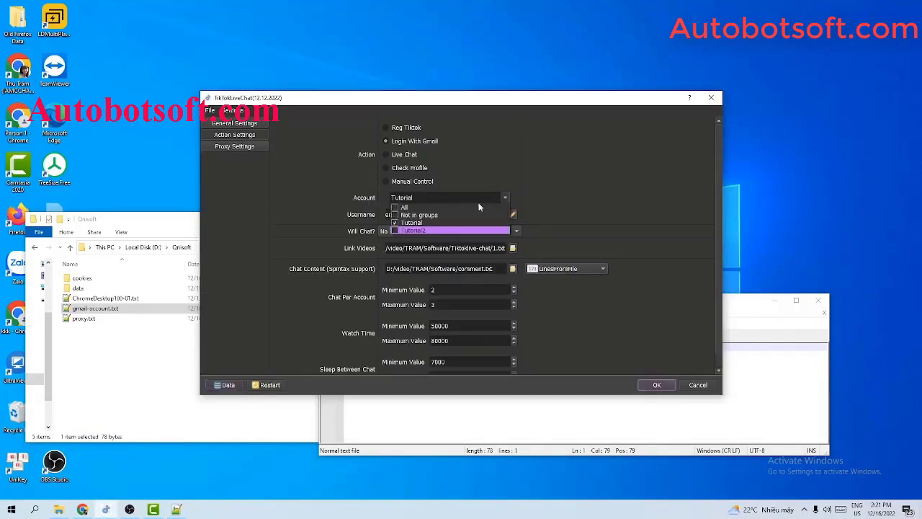
pyautogui.click(624, 151)
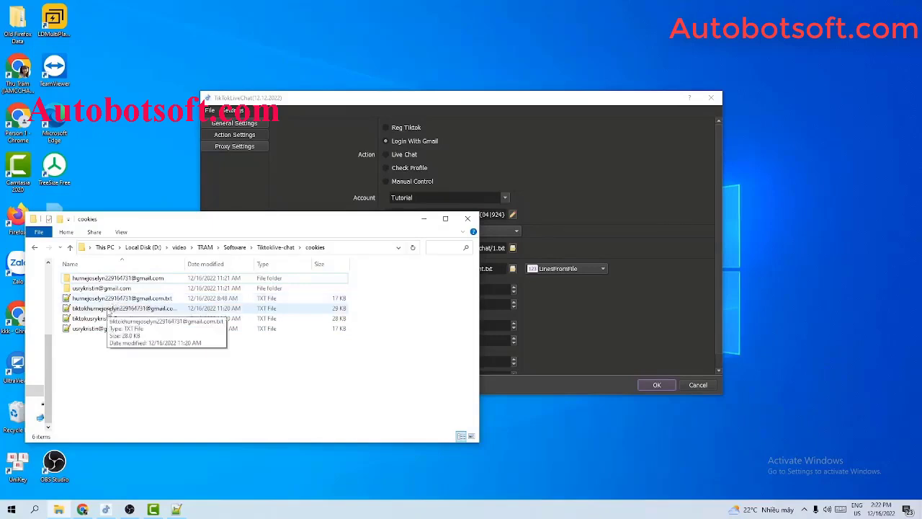
# Switch TikTokLiveChat's action to Live Chat and check the Account groups, keeping Tutorial selected.
pyautogui.click(424, 218)
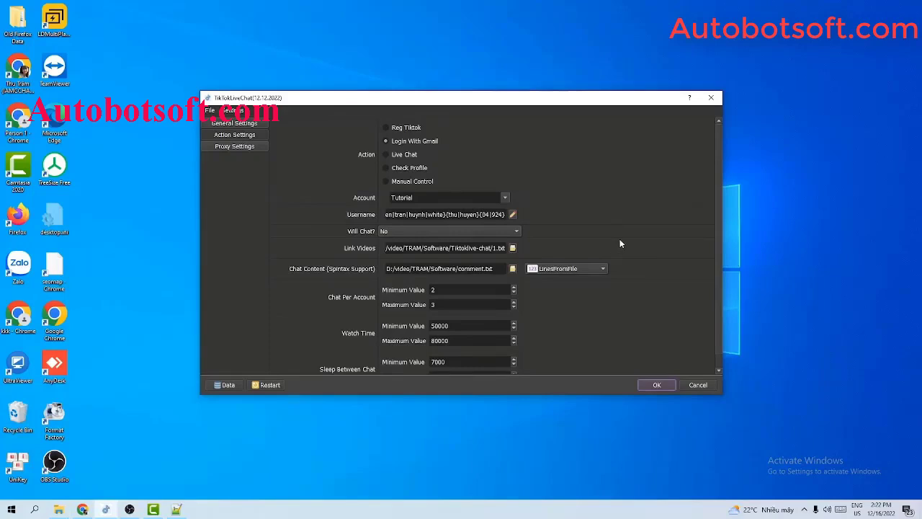
pyautogui.click(387, 155)
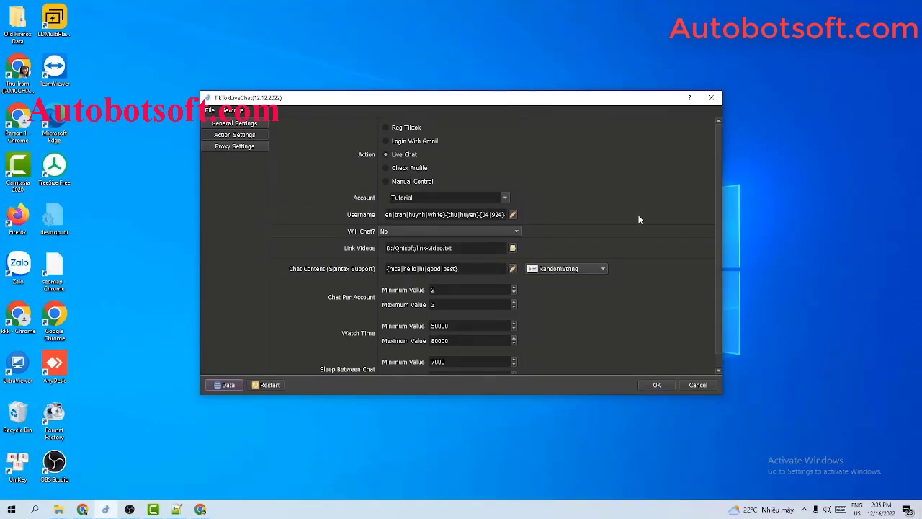
pyautogui.click(507, 197)
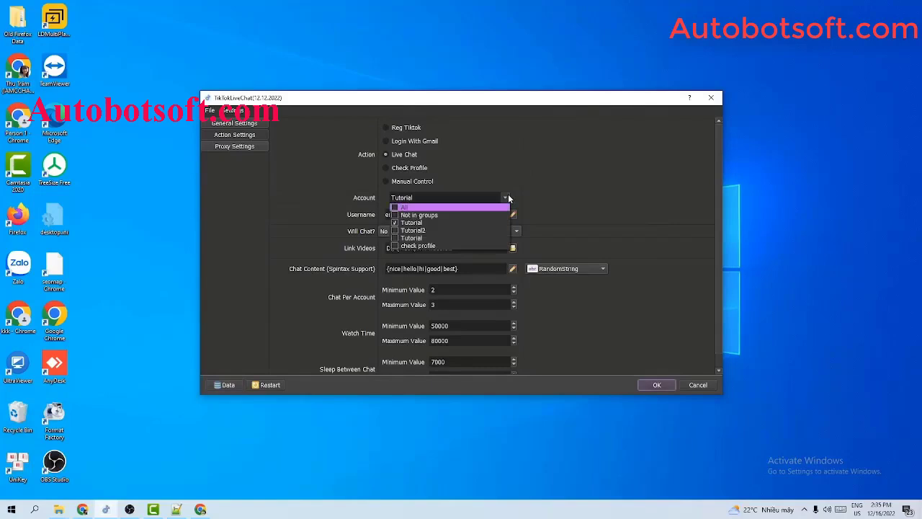
pyautogui.click(623, 168)
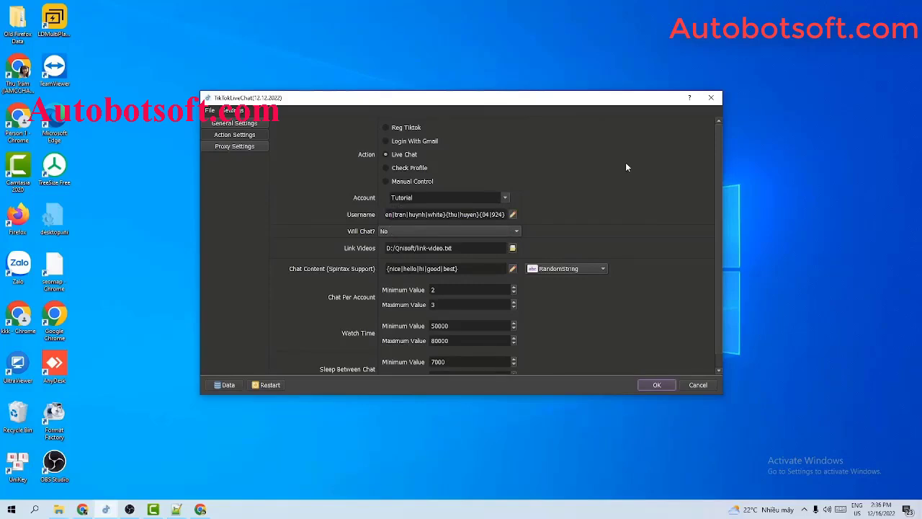
# Create a new text file tiktok-account.txt in the Qnisoft folder and open it in Notepad++.
pyautogui.click(59, 510)
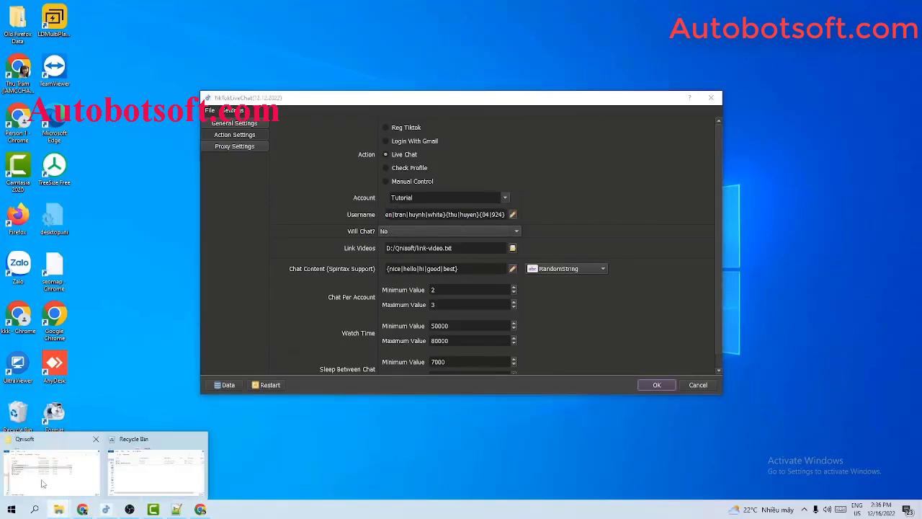
pyautogui.click(42, 484)
pyautogui.rightClick(148, 366)
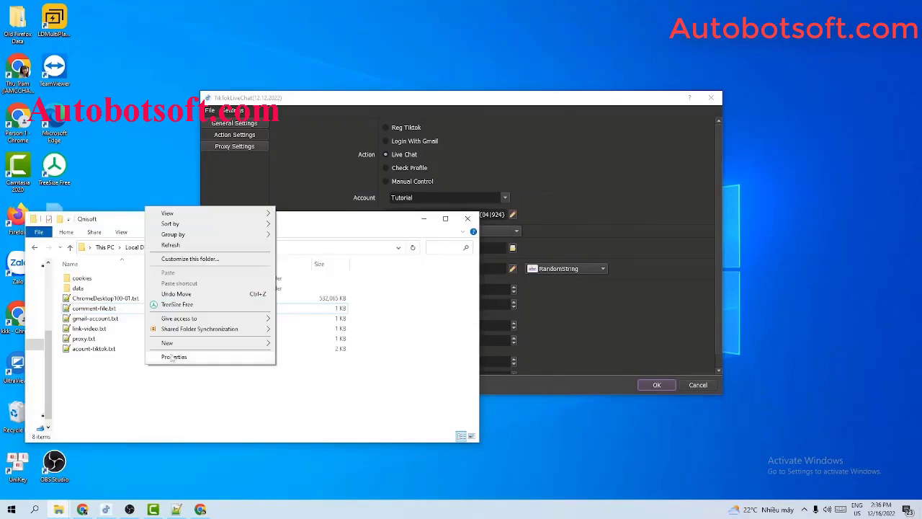
pyautogui.moveTo(173, 342)
pyautogui.click(299, 445)
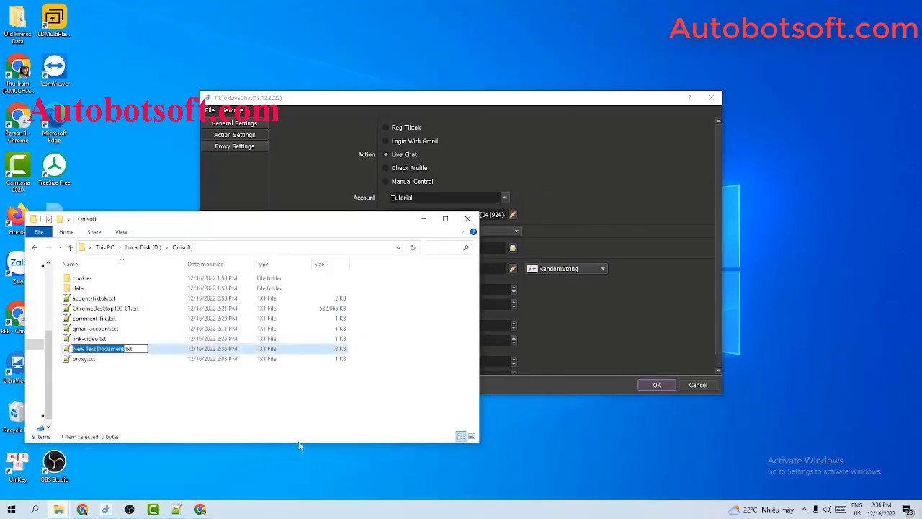
pyautogui.write('tiktok')
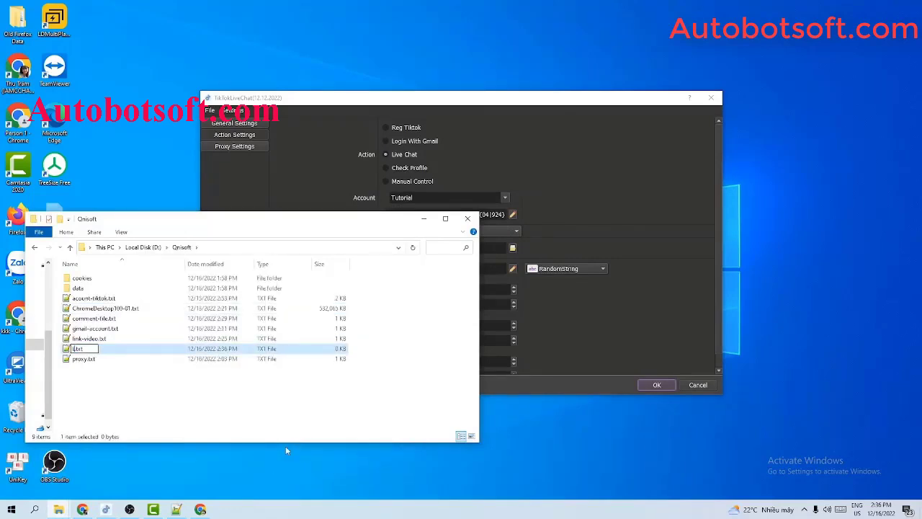
pyautogui.write('-account')
pyautogui.press('Return')
pyautogui.doubleClick(161, 358)
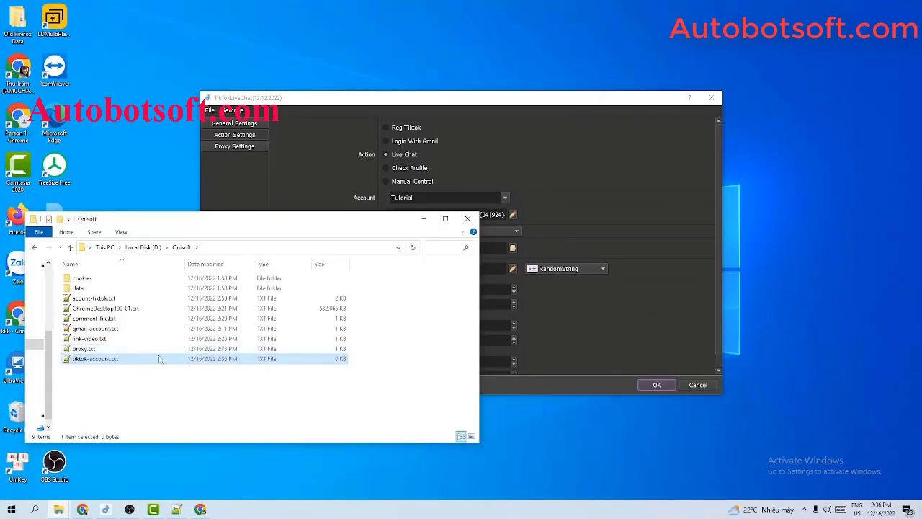
# Open TikTokLiveChat's Database Manager and minimize File Explorer.
pyautogui.click(620, 226)
pyautogui.click(225, 384)
pyautogui.click(135, 234)
pyautogui.click(423, 219)
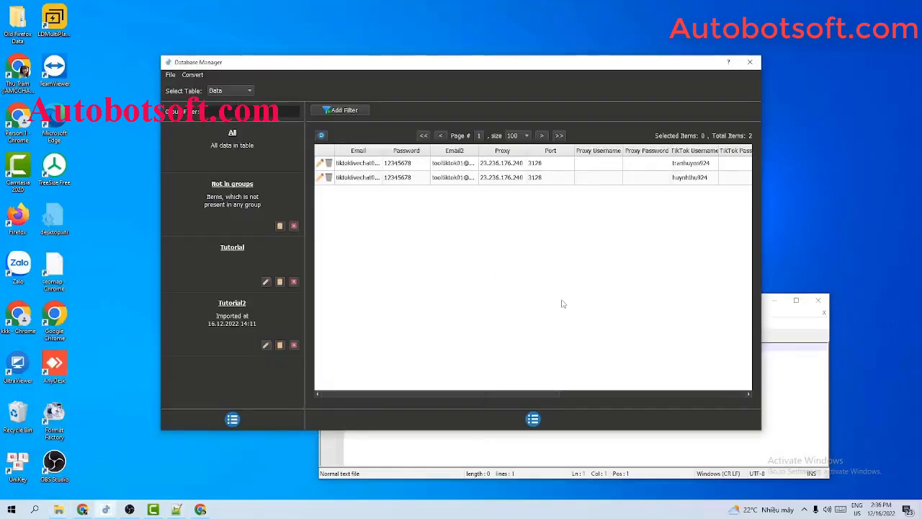
# Type the first account line: account email, password, blank fields, then the TikTok username and password.
pyautogui.click(529, 302)
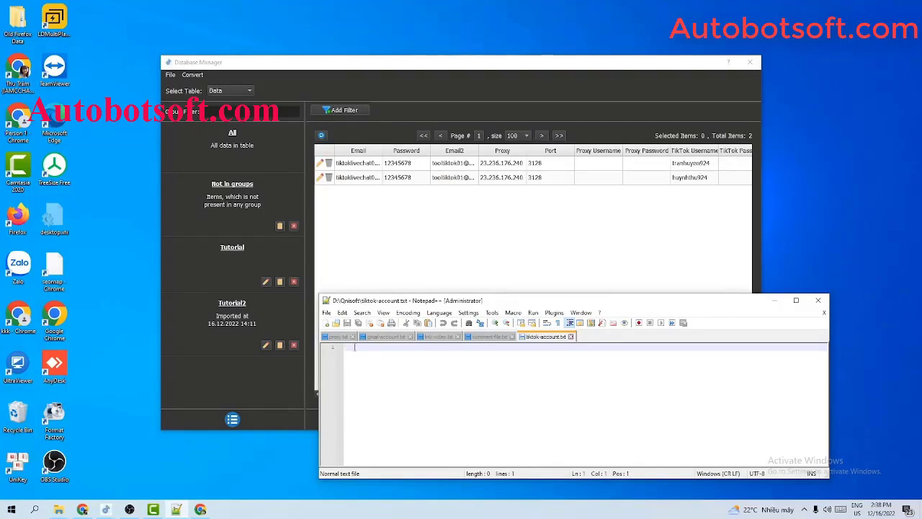
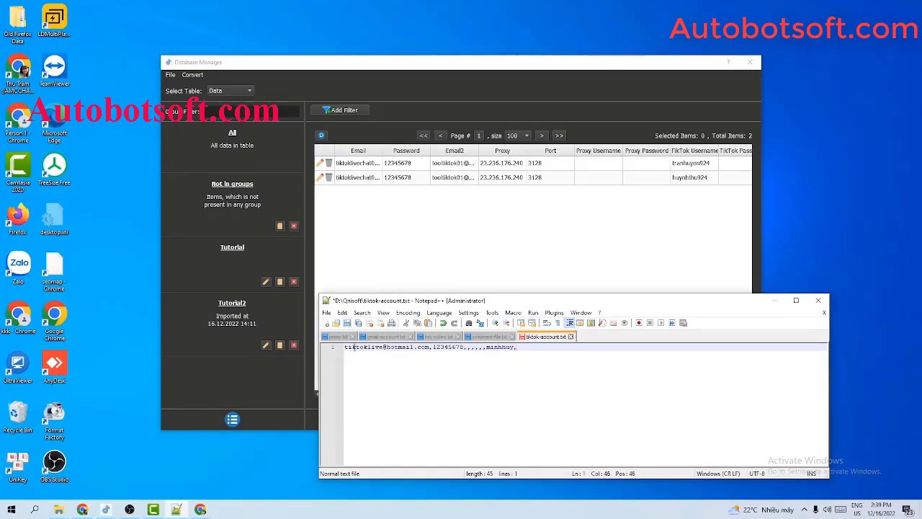
# Start a second line with the account login, password and five blank comma fields.
pyautogui.press('Return')
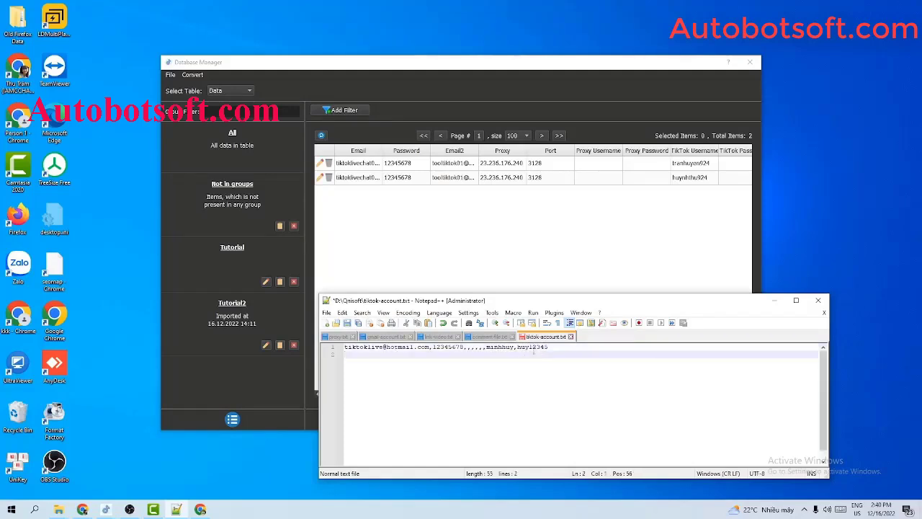
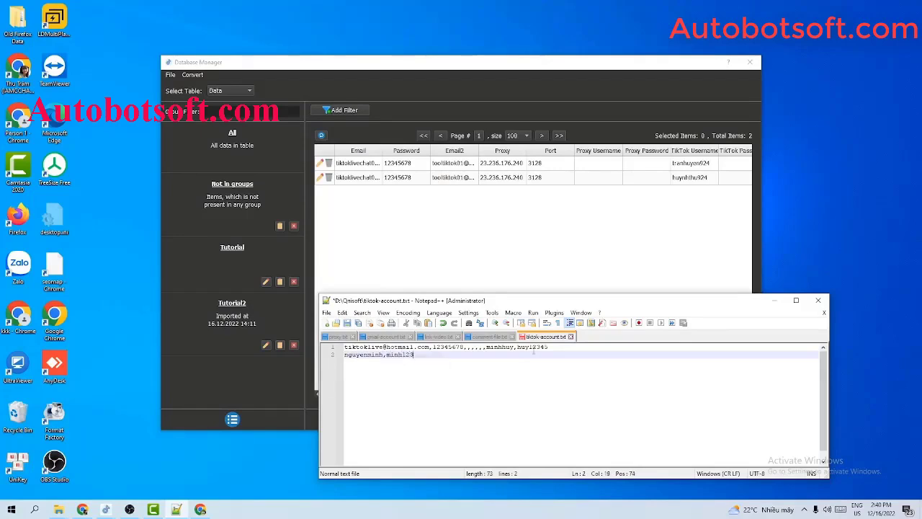
pyautogui.moveTo(464, 348); pyautogui.dragTo(487, 348)
pyautogui.click(435, 356)
pyautogui.write(',,,,,,')
# Copy line 2's login and password pair to the line's end as TikTok credentials.
pyautogui.click(339, 354)
pyautogui.moveTo(423, 354); pyautogui.dragTo(344, 358)
pyautogui.hotkey('ctrl', 'c')
pyautogui.click(452, 355)
pyautogui.hotkey('ctrl', 'v')
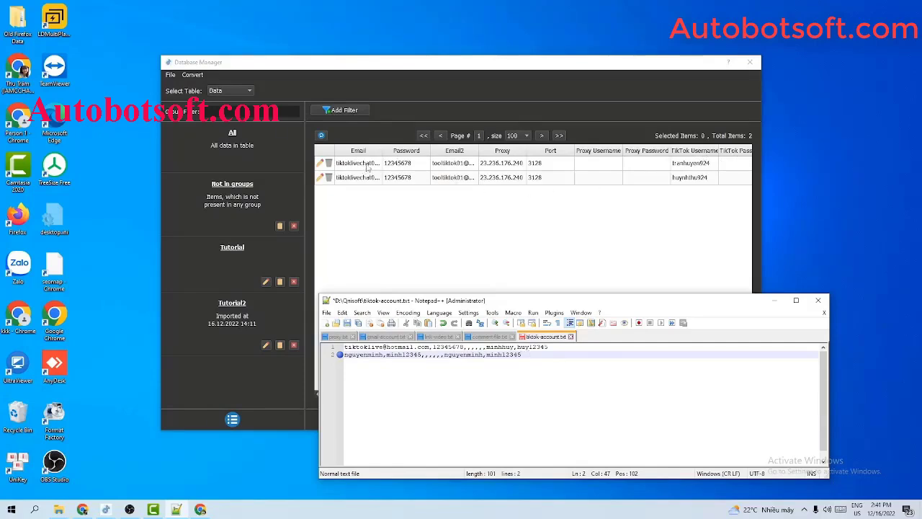
# Add a third line with the third account's email and password.
pyautogui.press('Return')
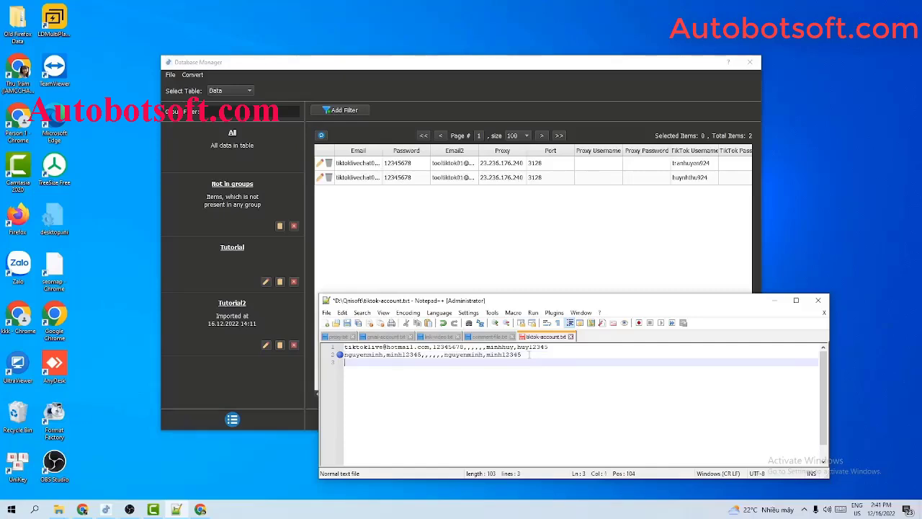
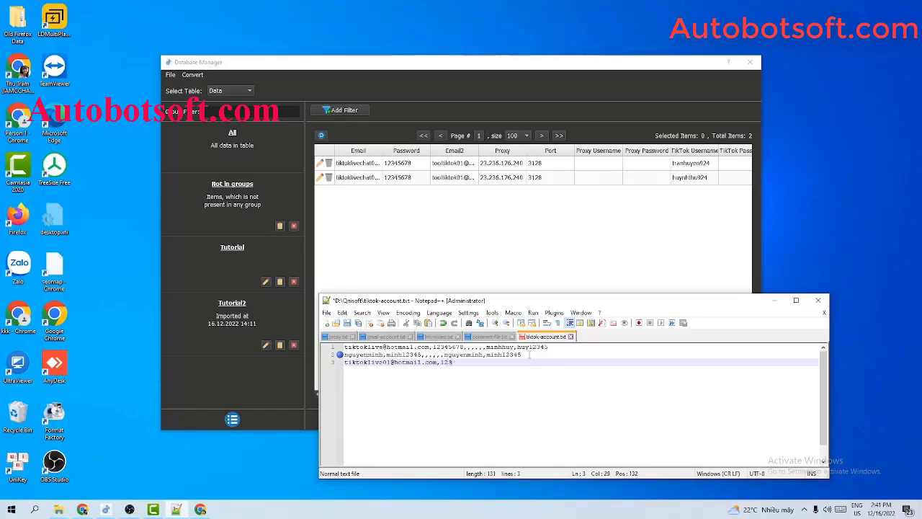
pyautogui.moveTo(465, 348); pyautogui.dragTo(487, 348)
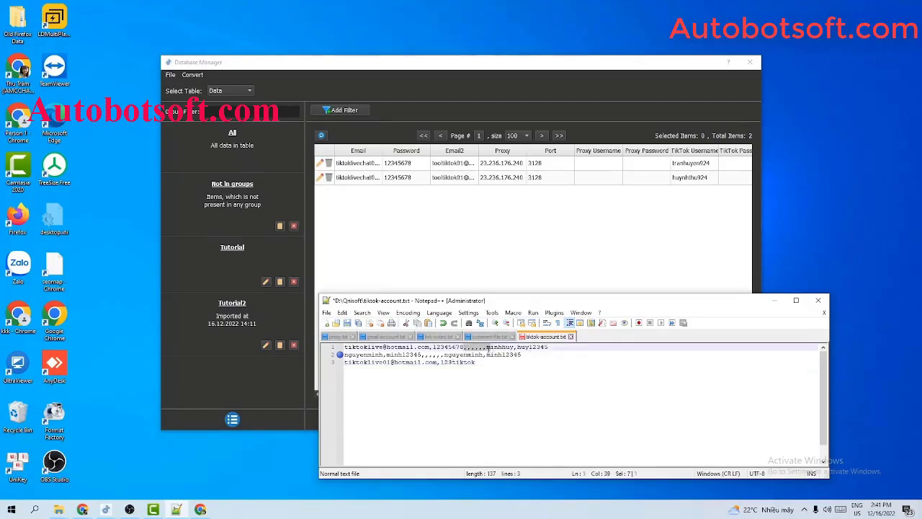
pyautogui.click(488, 363)
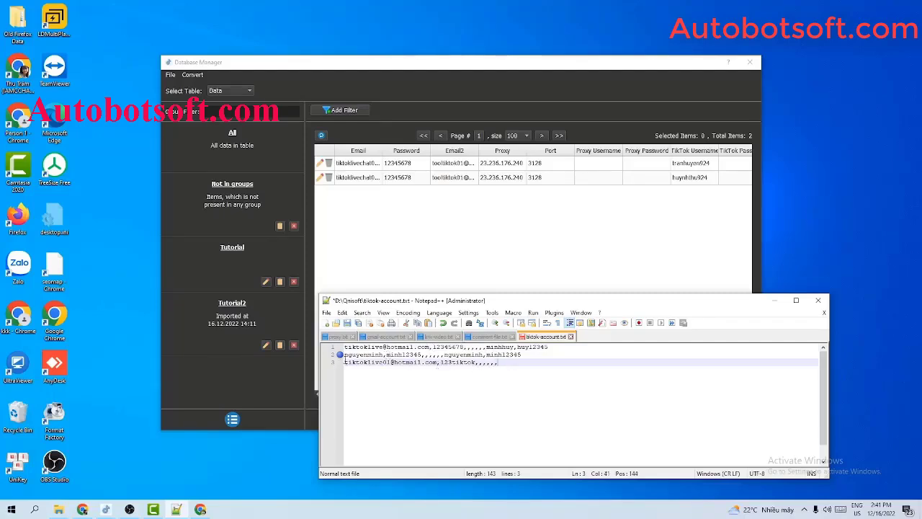
# Repeat line 3's login pair at its end as TikTok credentials and save tiktok-account.txt.
pyautogui.moveTo(345, 362); pyautogui.dragTo(499, 362)
pyautogui.keyDown('shift'); pyautogui.click(475, 362); pyautogui.keyUp('shift')
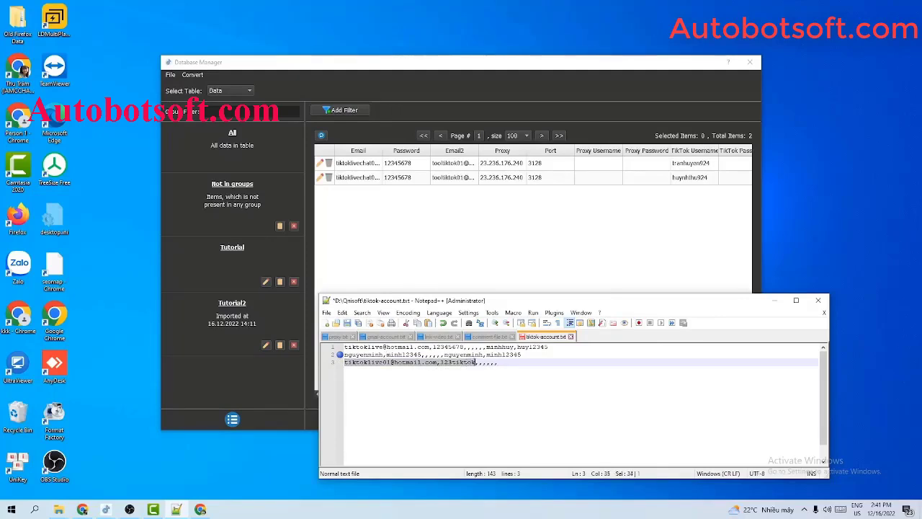
pyautogui.click(505, 363)
pyautogui.hotkey('ctrl', 'v')
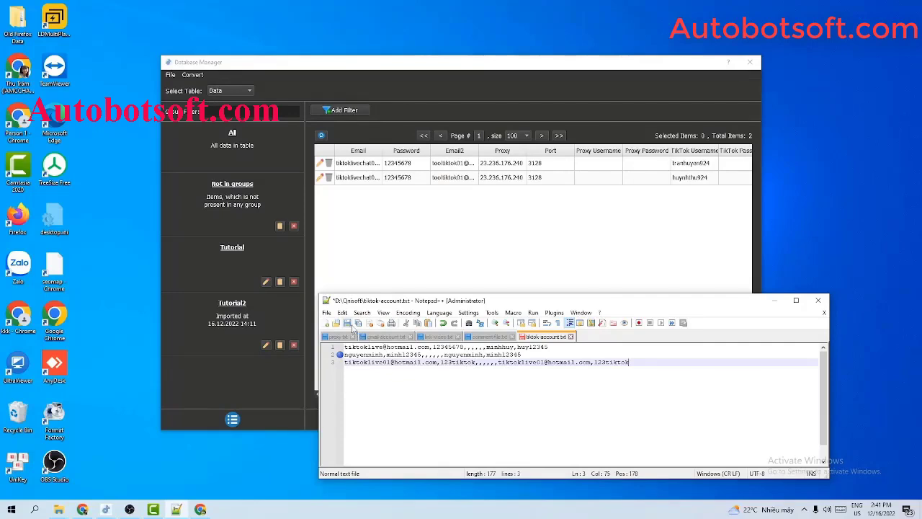
pyautogui.click(348, 323)
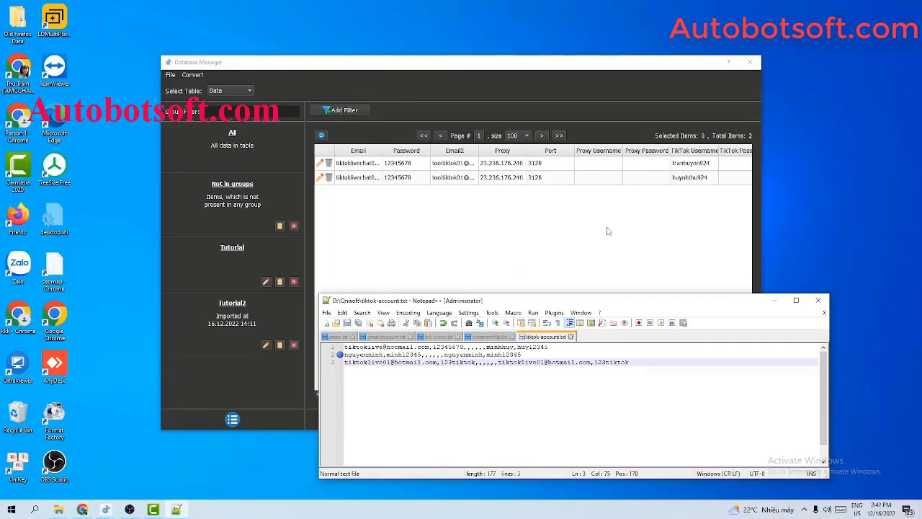
# Import tiktok-account.txt into the Database Manager via Convert > Import Csv, creating a Csv group.
pyautogui.click(191, 75)
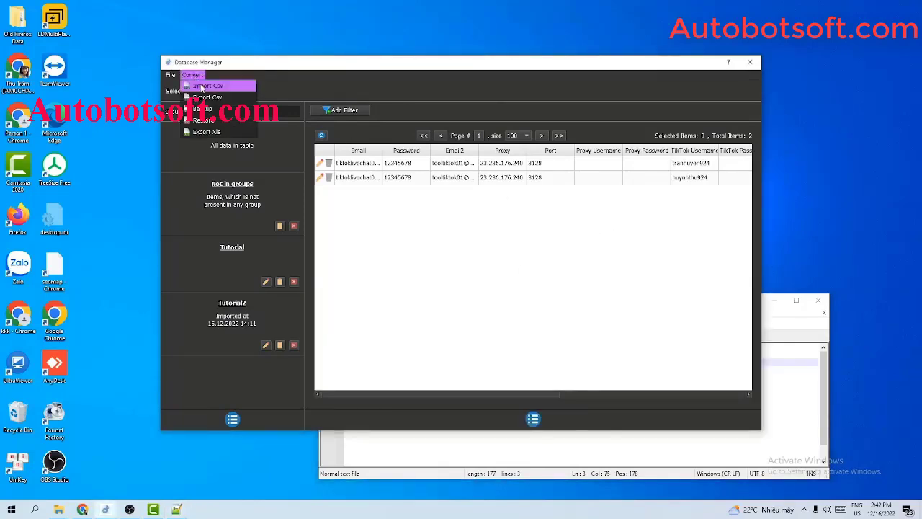
pyautogui.click(203, 87)
pyautogui.click(575, 405)
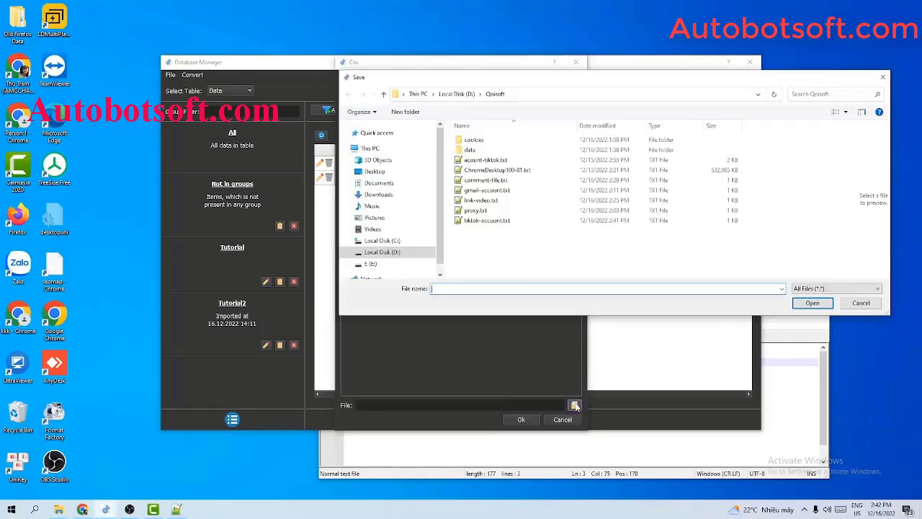
pyautogui.click(495, 220)
pyautogui.click(812, 303)
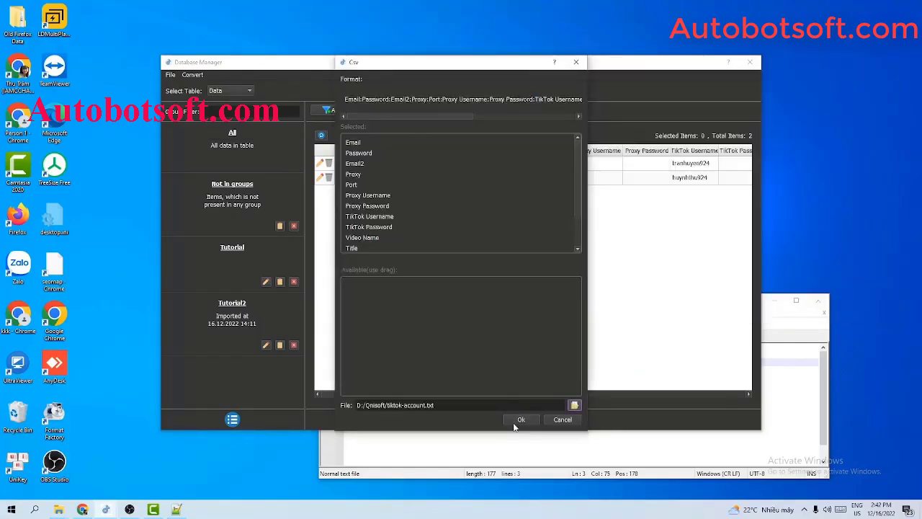
pyautogui.click(518, 421)
pyautogui.moveTo(471, 393); pyautogui.dragTo(420, 379)
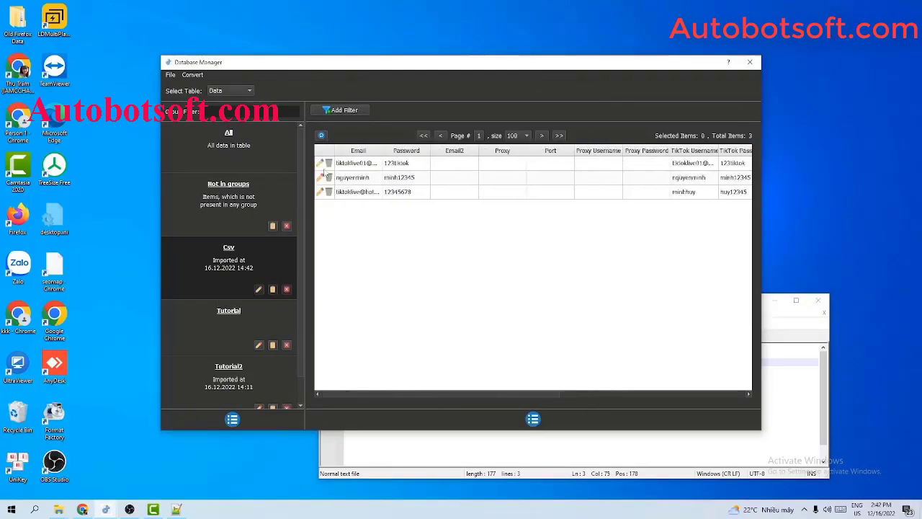
pyautogui.moveTo(383, 150); pyautogui.dragTo(419, 149)
pyautogui.moveTo(659, 150); pyautogui.dragTo(618, 149)
# Rename the new Csv group to tiktok-account.
pyautogui.click(258, 289)
pyautogui.hotkey('ctrl', 'a')
pyautogui.press('BackSpace')
pyautogui.write('tikto')
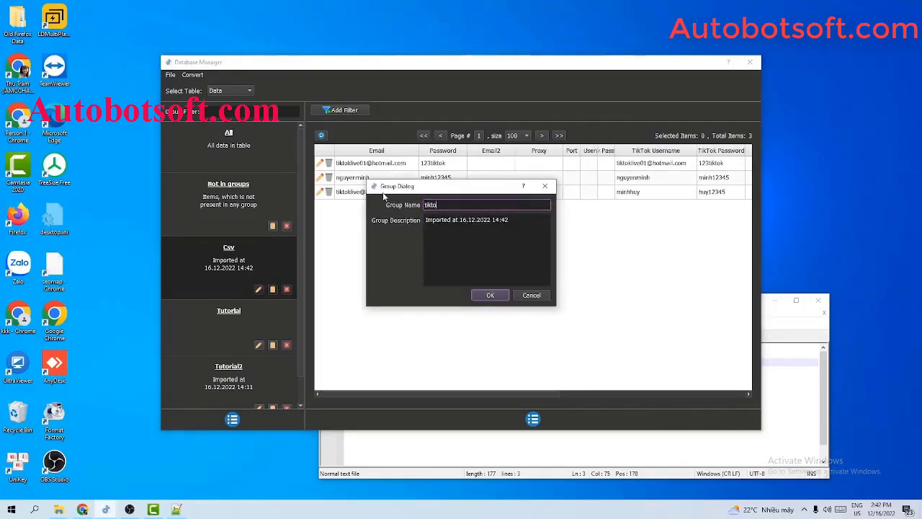
pyautogui.write('k-account')
# Confirm the group rename, then close the Database Manager and the account text file.
pyautogui.click(491, 295)
pyautogui.click(750, 62)
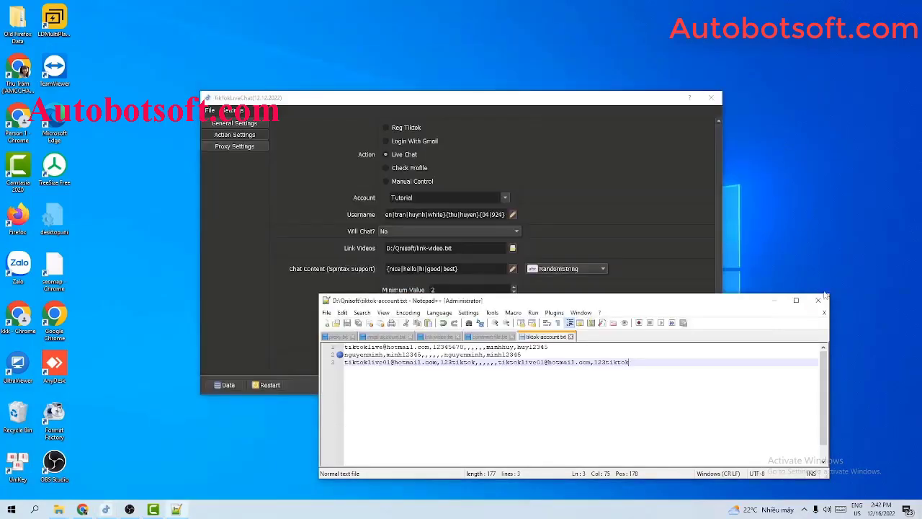
pyautogui.click(818, 300)
# In the Account list, untick Tutorial and tick the tiktok-account group.
pyautogui.click(506, 199)
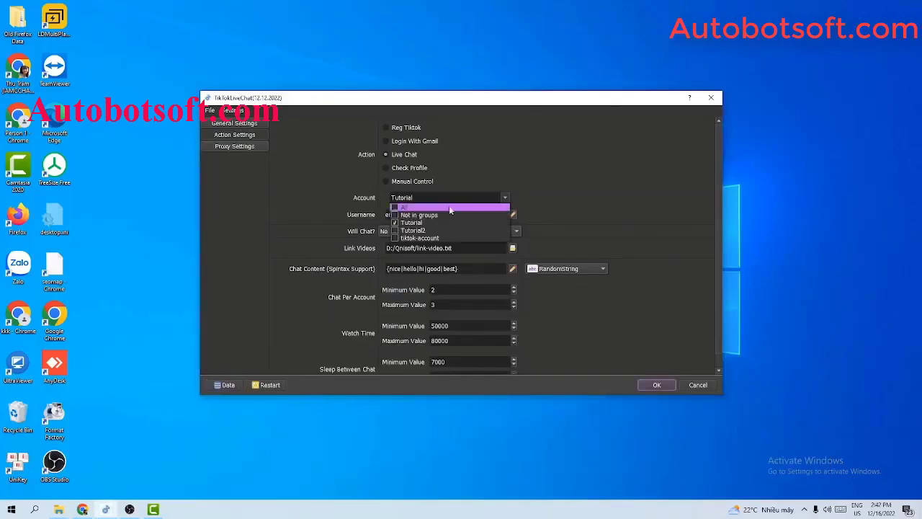
pyautogui.click(395, 223)
pyautogui.click(394, 238)
pyautogui.click(588, 194)
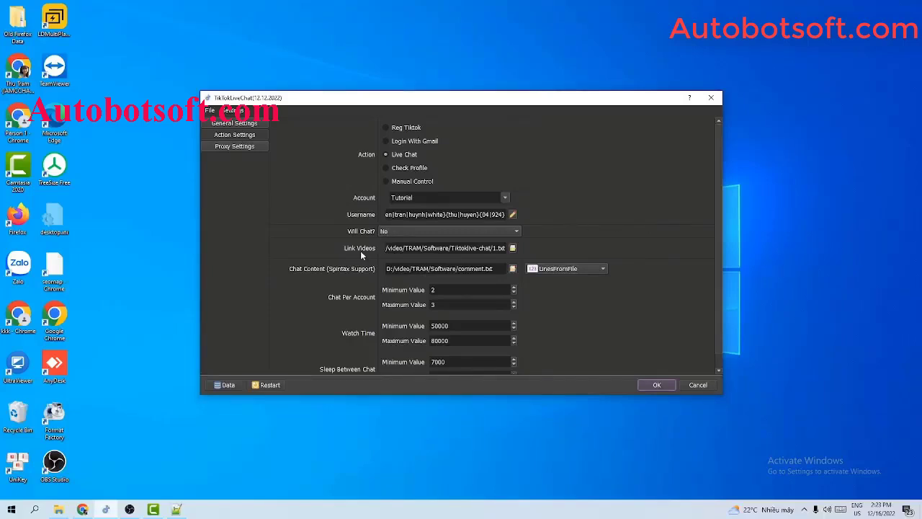
# Create link-video.txt in D:\Qnisoft and open it in a taller Notepad++ window.
pyautogui.click(58, 510)
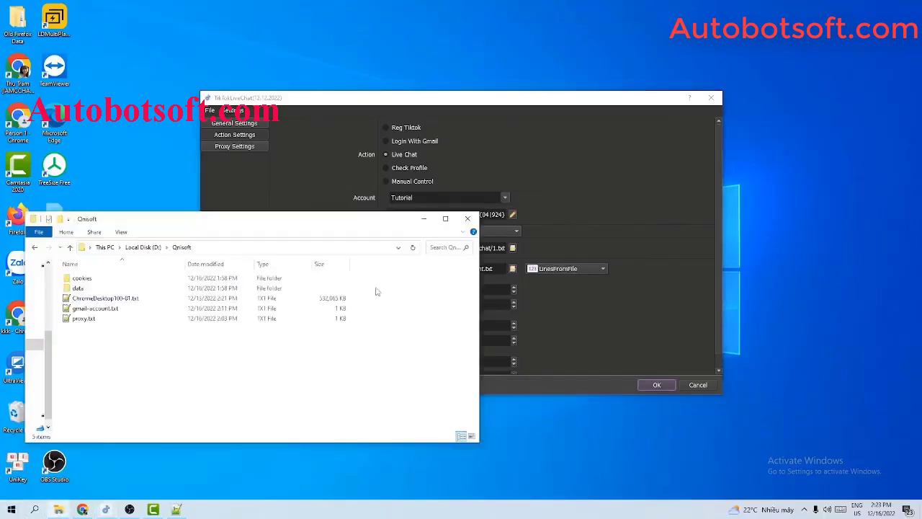
pyautogui.rightClick(101, 353)
pyautogui.moveTo(148, 326)
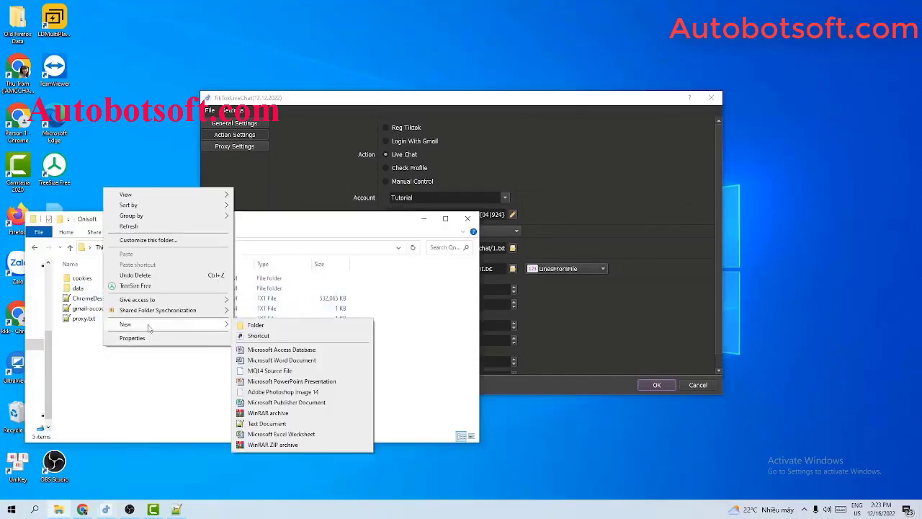
pyautogui.click(257, 423)
pyautogui.write('link-video.txt')
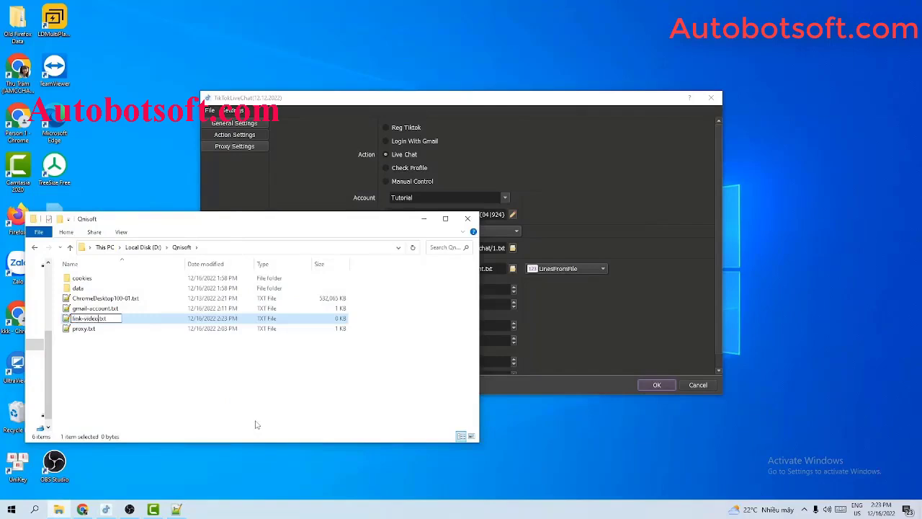
pyautogui.press('Return')
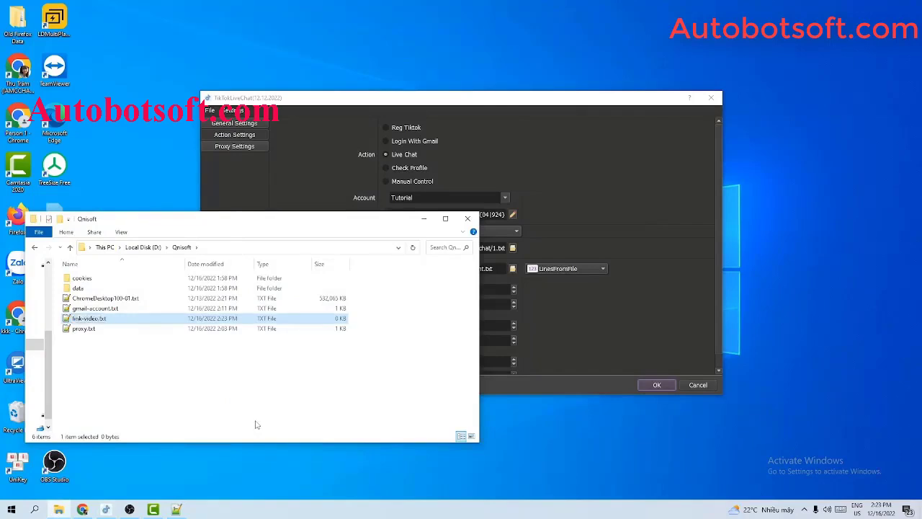
pyautogui.doubleClick(162, 321)
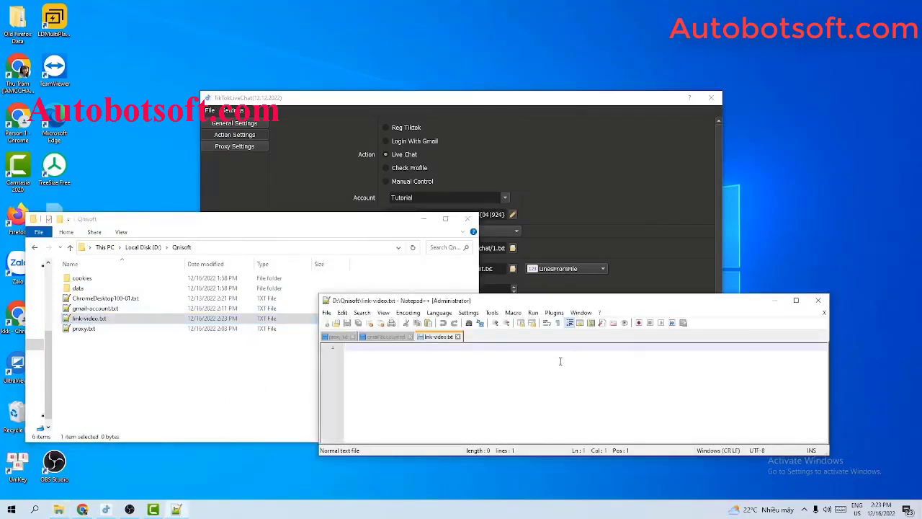
pyautogui.moveTo(525, 455); pyautogui.dragTo(526, 478)
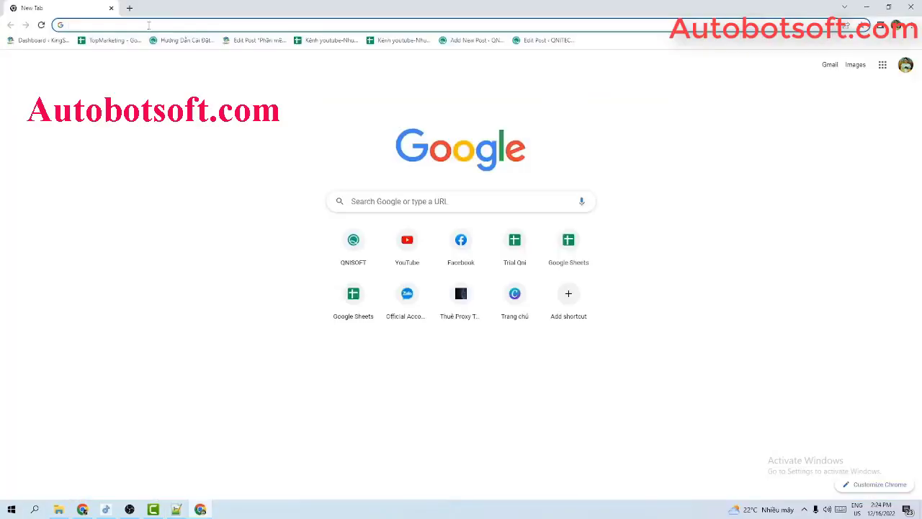
# Go to tiktok.com, open a stream from the LIVE page, and select its URL.
pyautogui.click(149, 25)
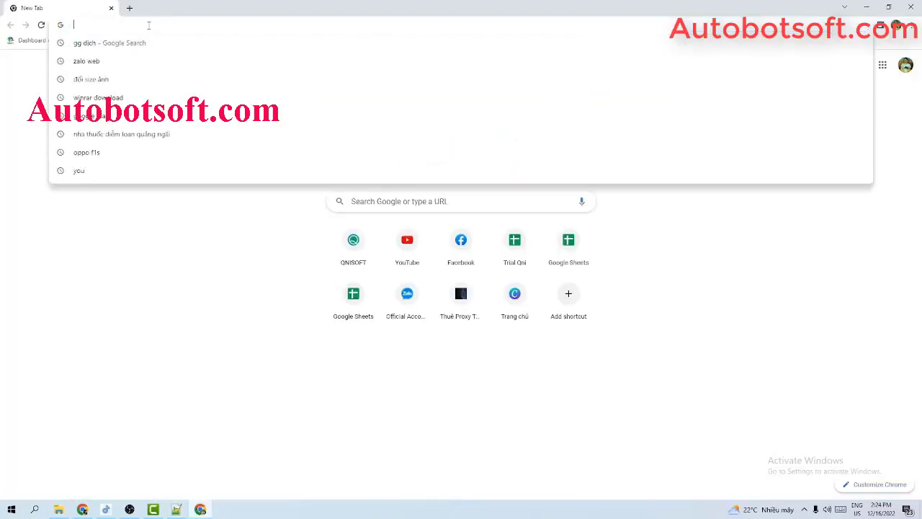
pyautogui.write('tiktok')
pyautogui.press('Return')
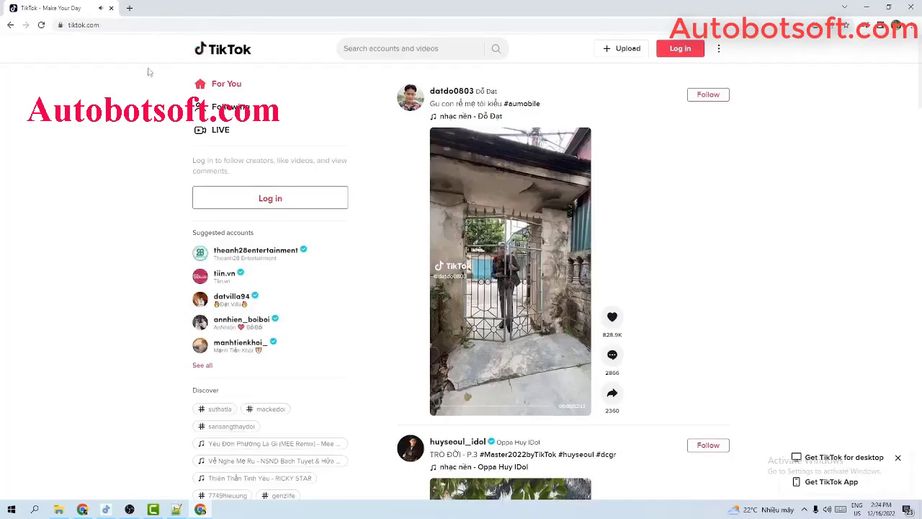
pyautogui.click(221, 130)
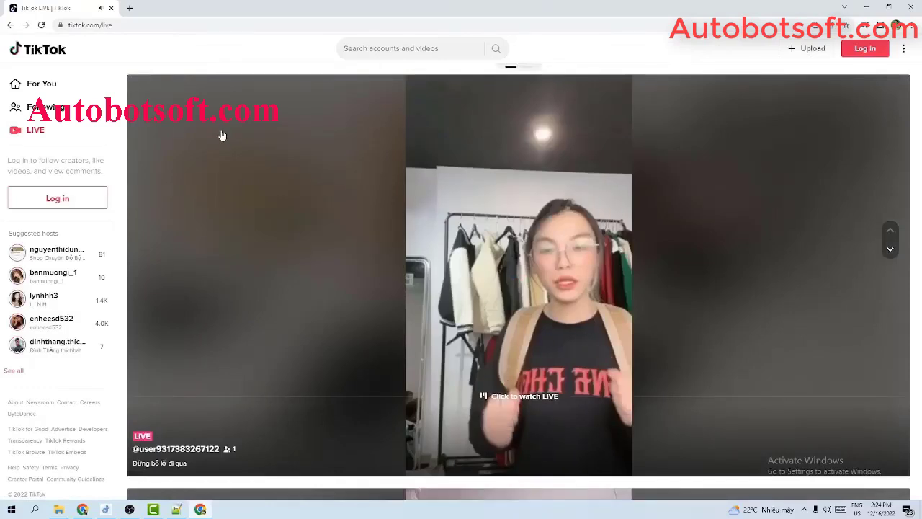
pyautogui.click(69, 260)
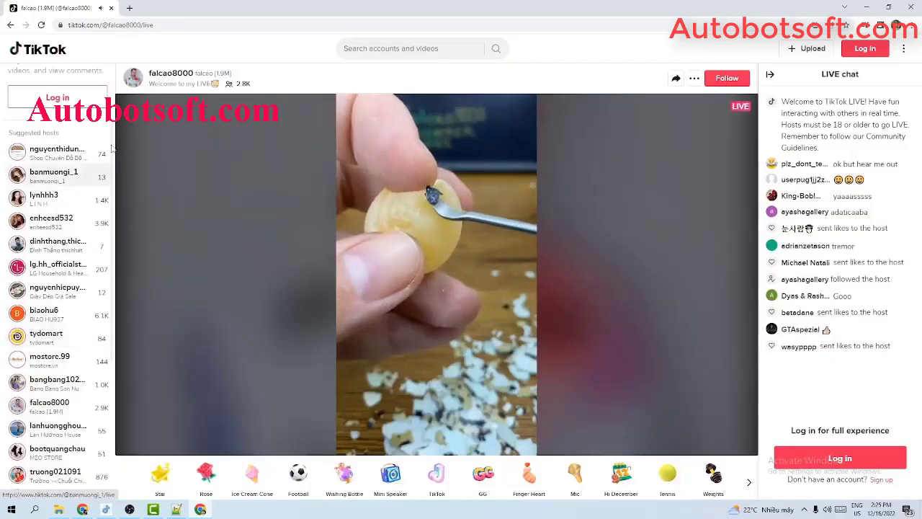
pyautogui.click(181, 25)
pyautogui.hotkey('ctrl', 'c')
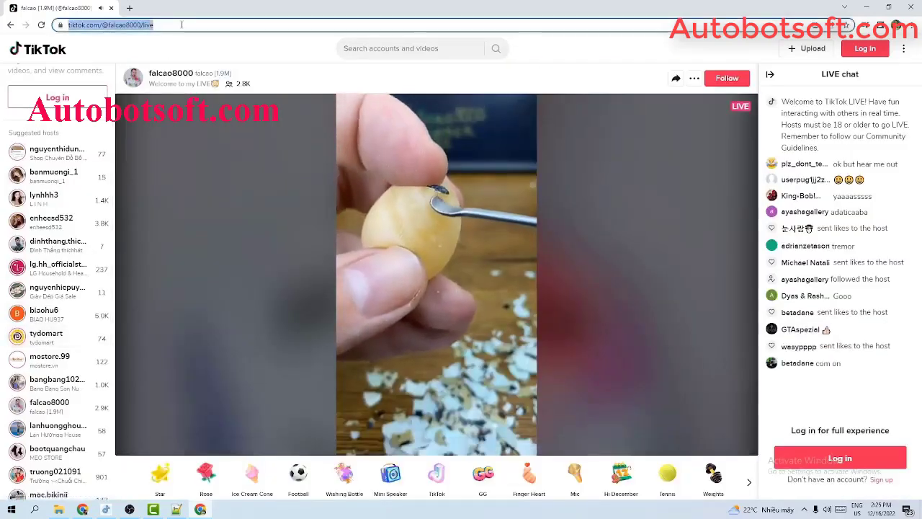
# Paste the live stream URL as link-video.txt's only line and save the file.
pyautogui.click(859, 5)
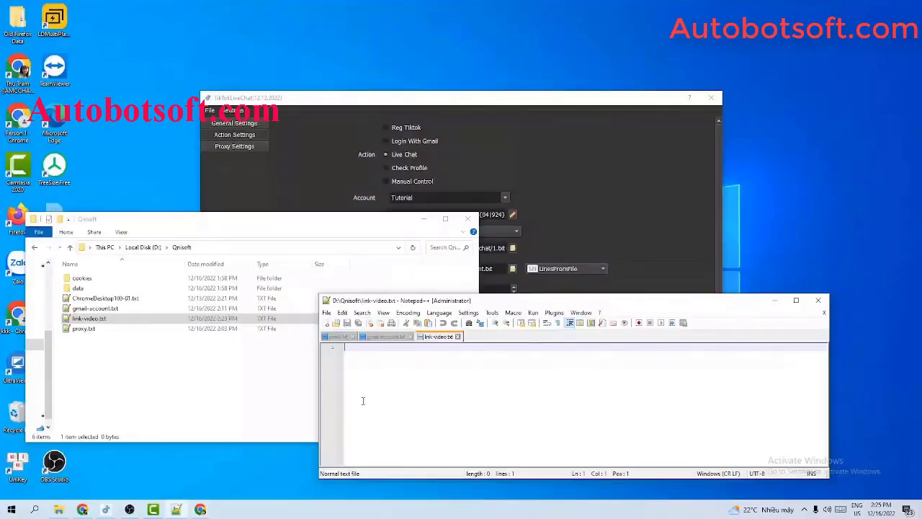
pyautogui.hotkey('ctrl', 'v')
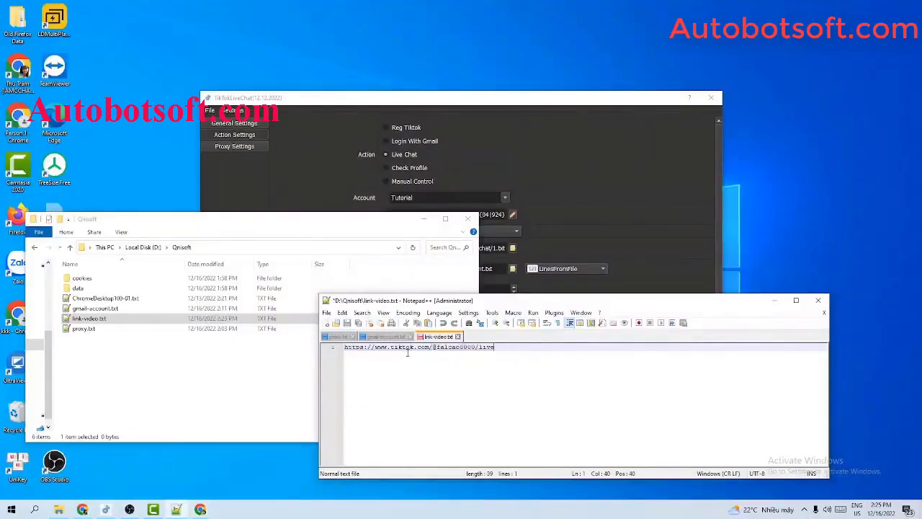
pyautogui.press('Return')
pyautogui.press('Return')
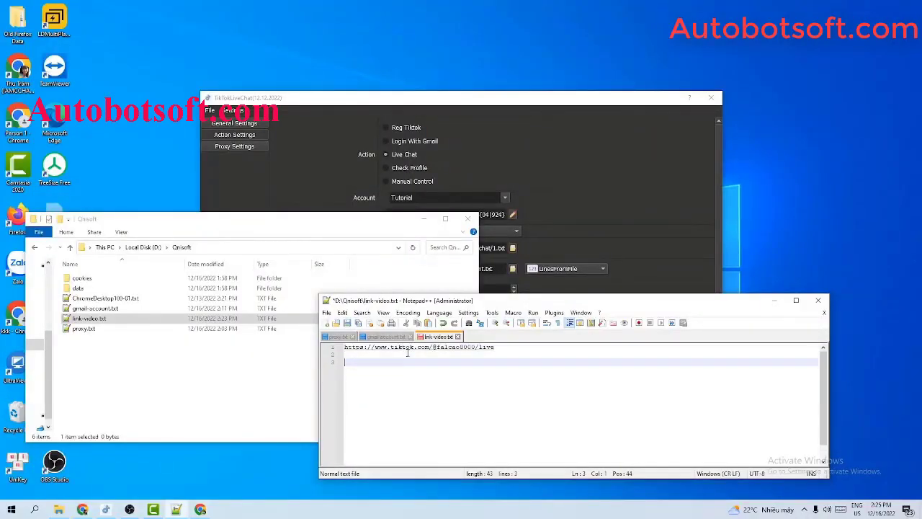
pyautogui.press('BackSpace')
pyautogui.press('BackSpace')
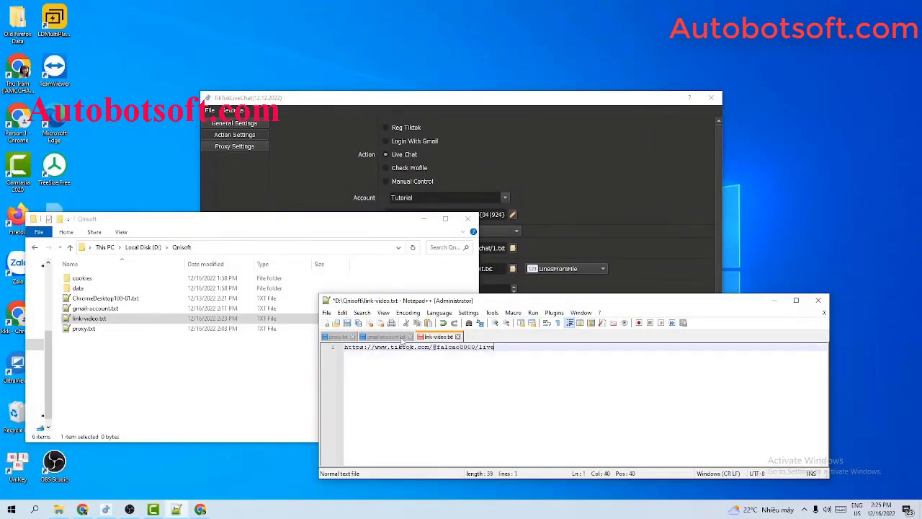
pyautogui.click(357, 322)
pyautogui.click(423, 219)
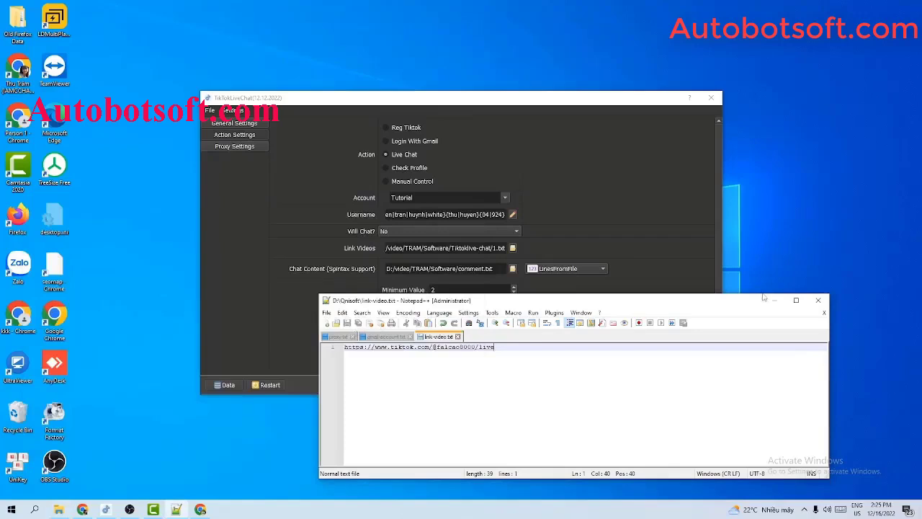
pyautogui.click(673, 272)
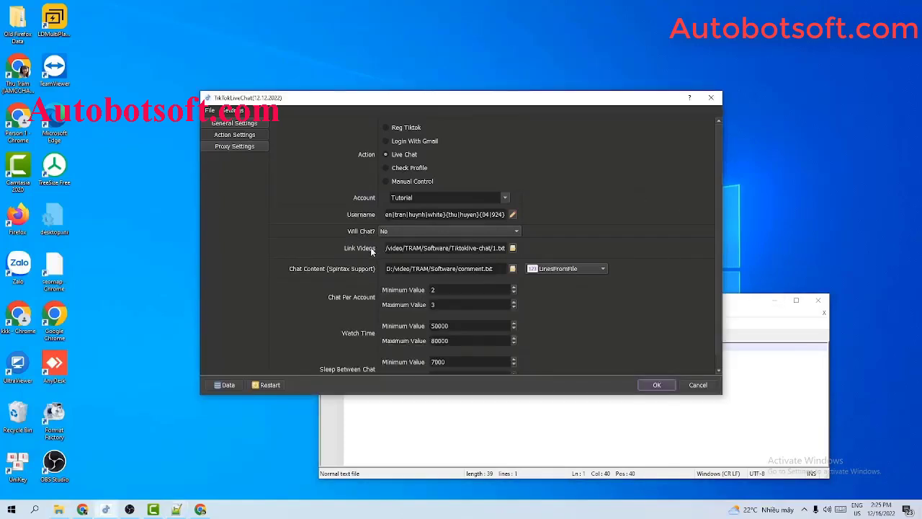
# Point Link Videos to D:/Qnisoft/link-video.txt and minimize the editor window.
pyautogui.click(513, 248)
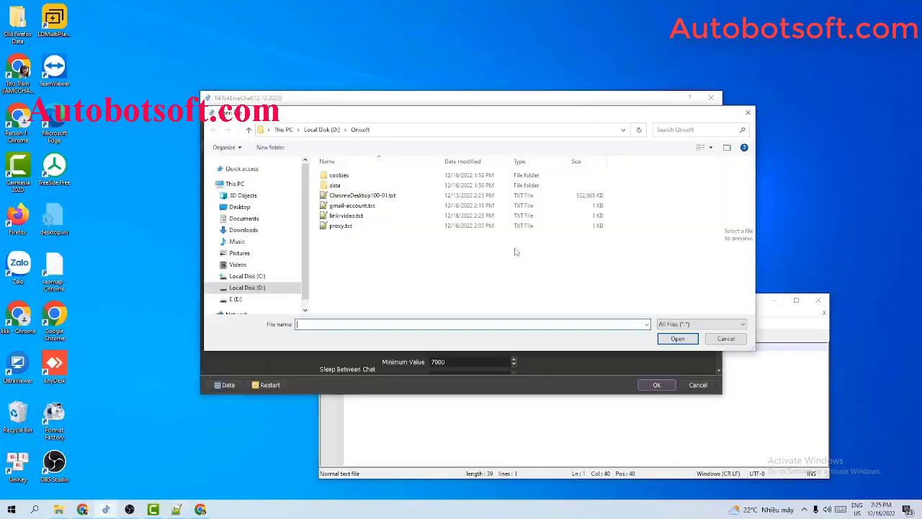
pyautogui.click(353, 220)
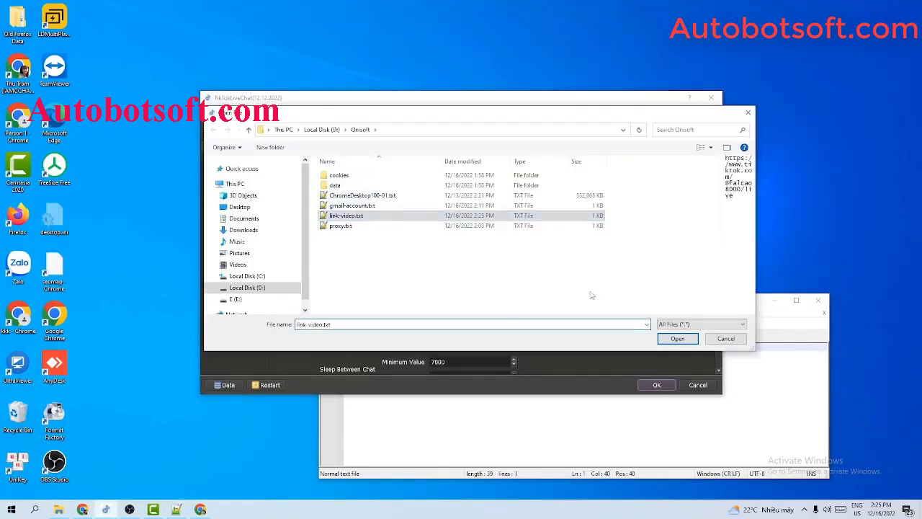
pyautogui.click(676, 338)
pyautogui.click(782, 308)
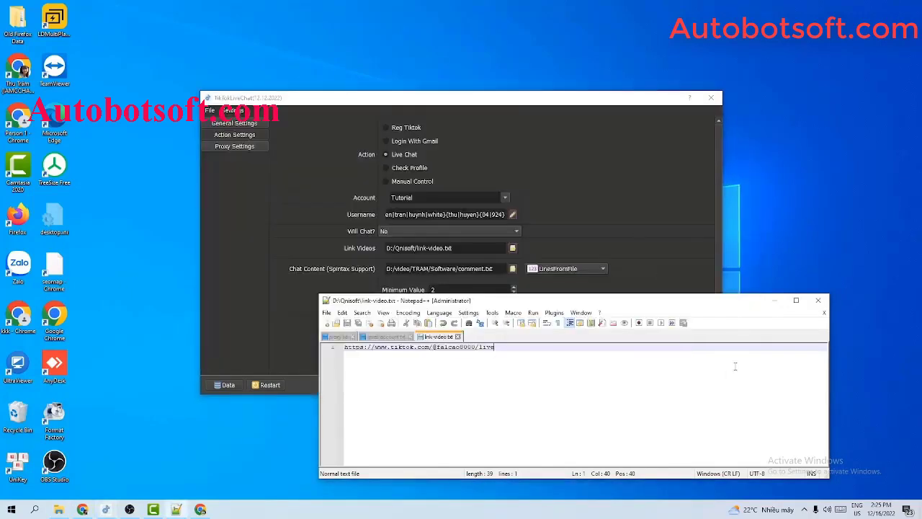
pyautogui.click(775, 299)
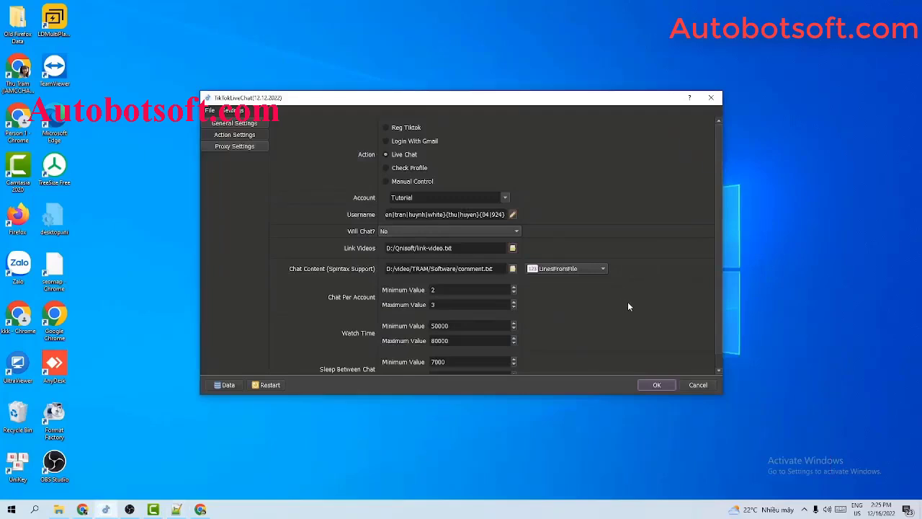
# Enter Watch Time values of 50000 minimum and 80000 maximum.
pyautogui.scroll(-1, 628, 306)
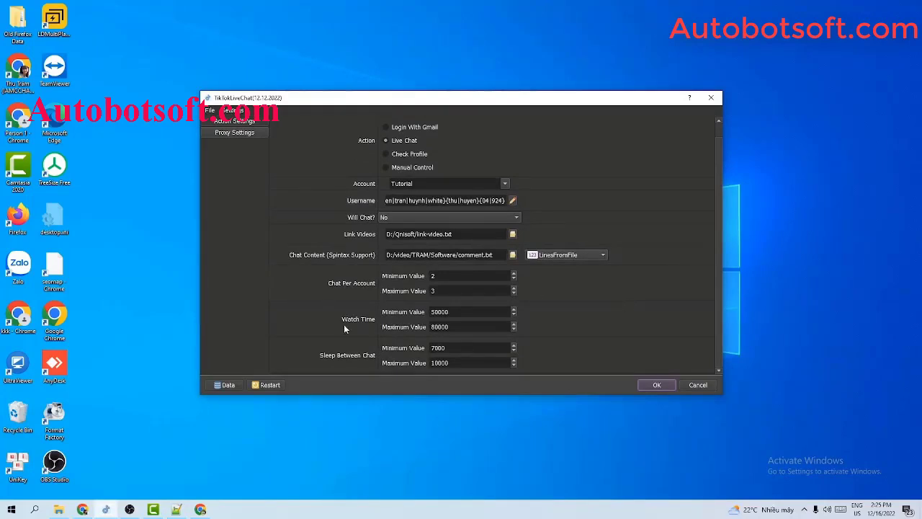
pyautogui.click(458, 312)
pyautogui.hotkey('shift', 'Left')
pyautogui.hotkey('shift', 'Left')
pyautogui.hotkey('shift', 'Left')
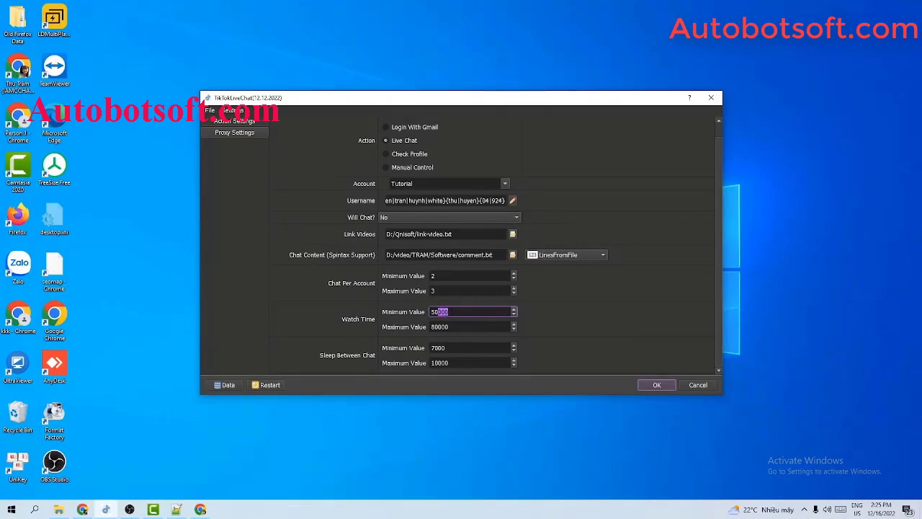
pyautogui.click(449, 326)
pyautogui.hotkey('shift', 'Left')
pyautogui.hotkey('shift', 'Left')
pyautogui.hotkey('shift', 'Left')
pyautogui.click(456, 312)
pyautogui.click(456, 326)
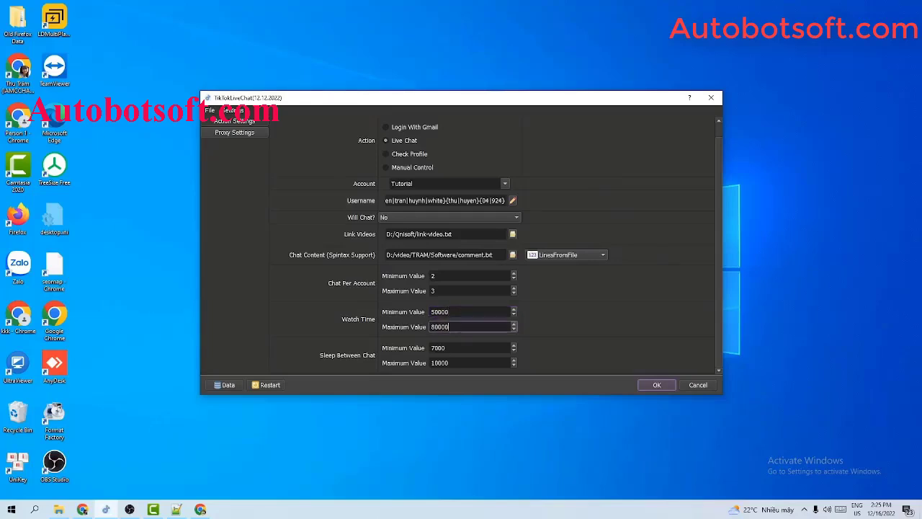
pyautogui.scroll(1, 414, 156)
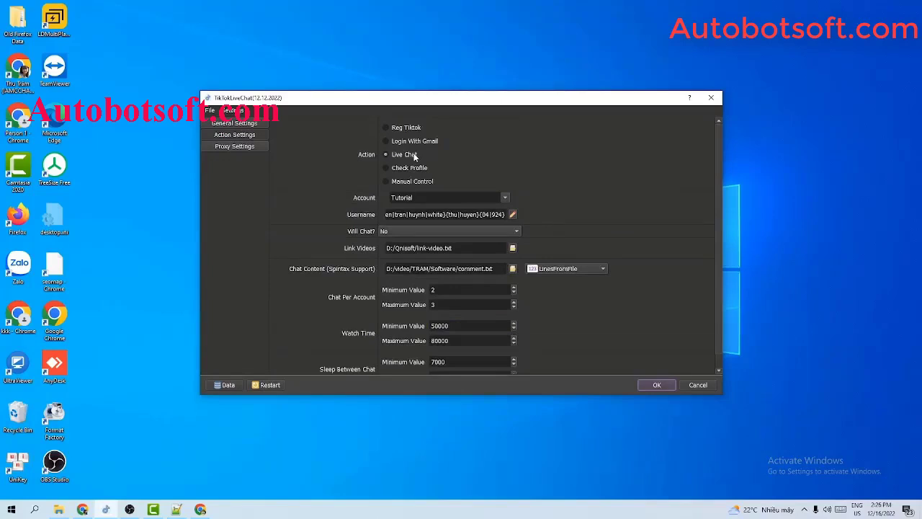
# Change the Will Chat? dropdown from No to Yes.
pyautogui.click(419, 227)
pyautogui.click(419, 228)
pyautogui.click(418, 231)
pyautogui.click(399, 235)
pyautogui.click(387, 231)
pyautogui.click(389, 226)
# Keep Chat Per Account at 2–3 and Sleep Between Chat at 7000–10000.
pyautogui.scroll(-1, 667, 265)
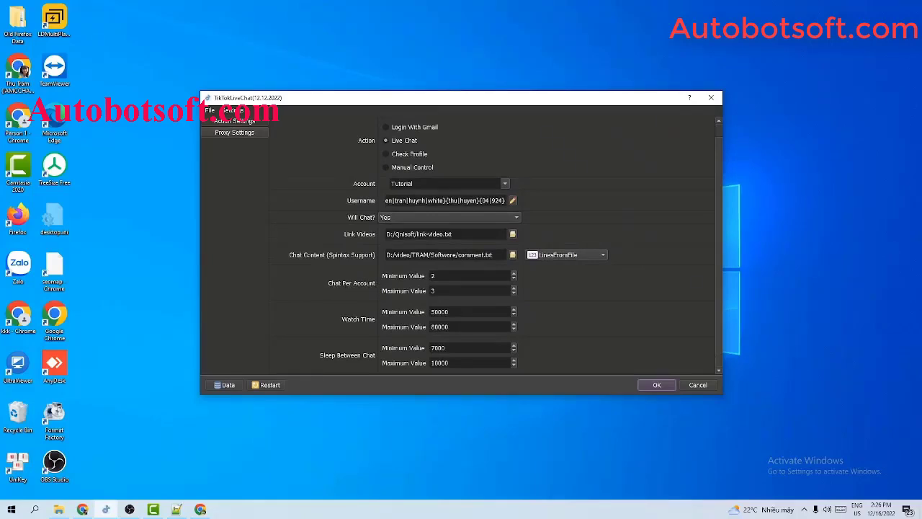
pyautogui.click(448, 276)
pyautogui.click(448, 291)
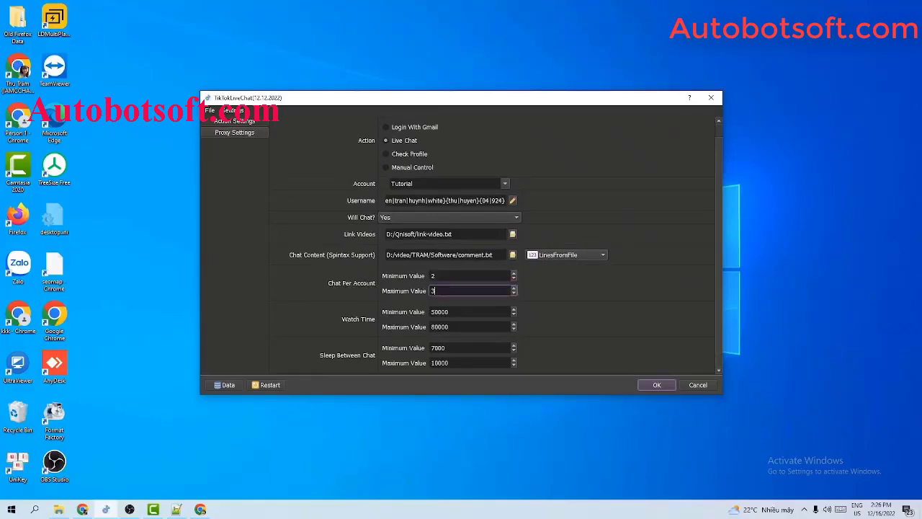
pyautogui.click(444, 276)
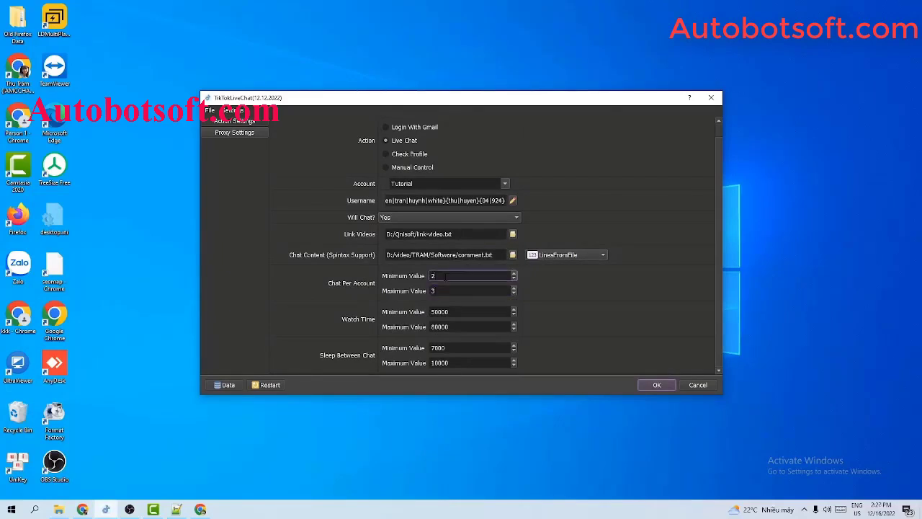
pyautogui.doubleClick(444, 276)
pyautogui.click(445, 290)
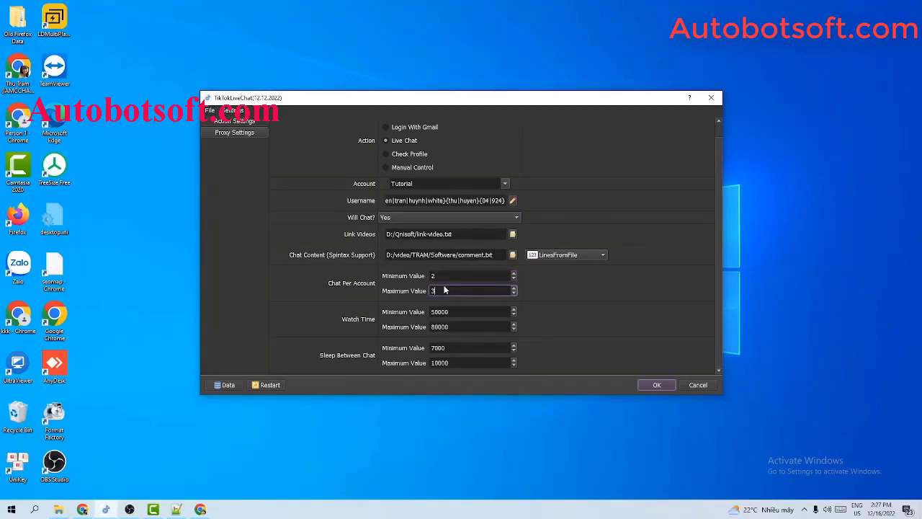
pyautogui.click(445, 276)
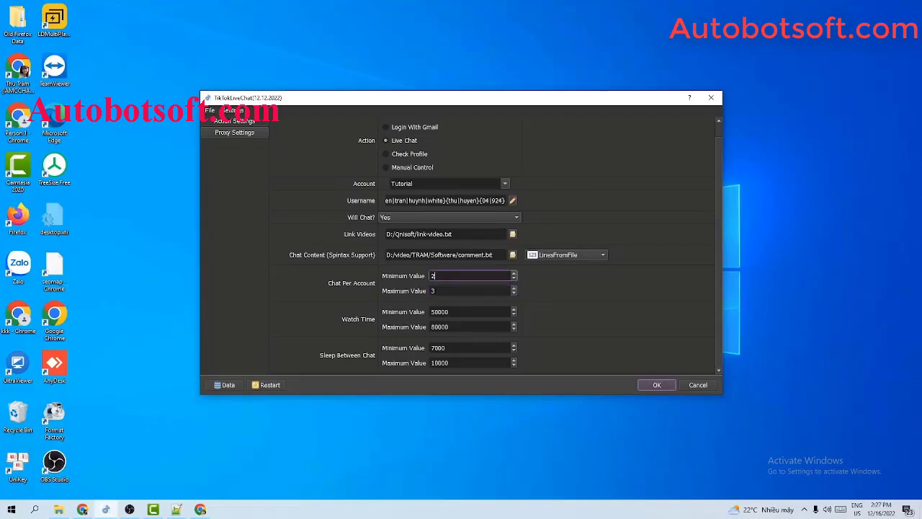
pyautogui.click(445, 290)
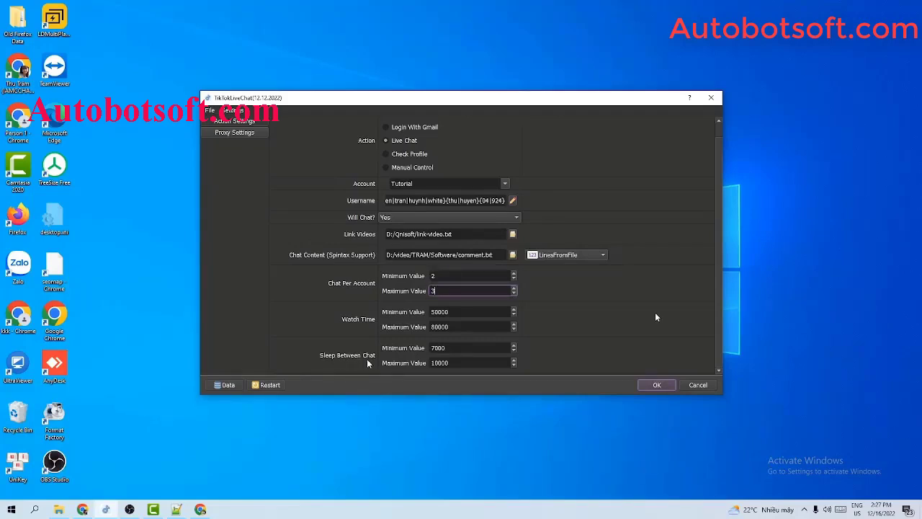
pyautogui.click(461, 348)
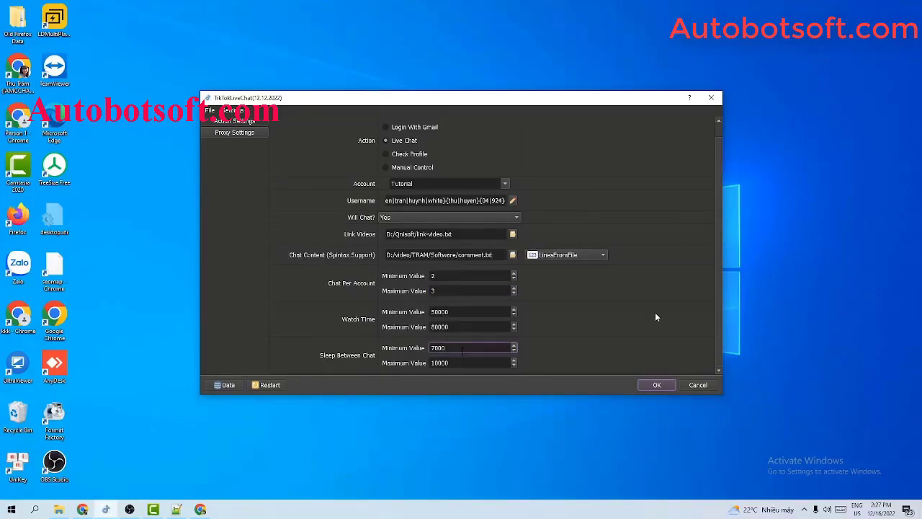
pyautogui.hotkey('ctrl', 'a')
pyautogui.press('Tab')
pyautogui.press('Tab')
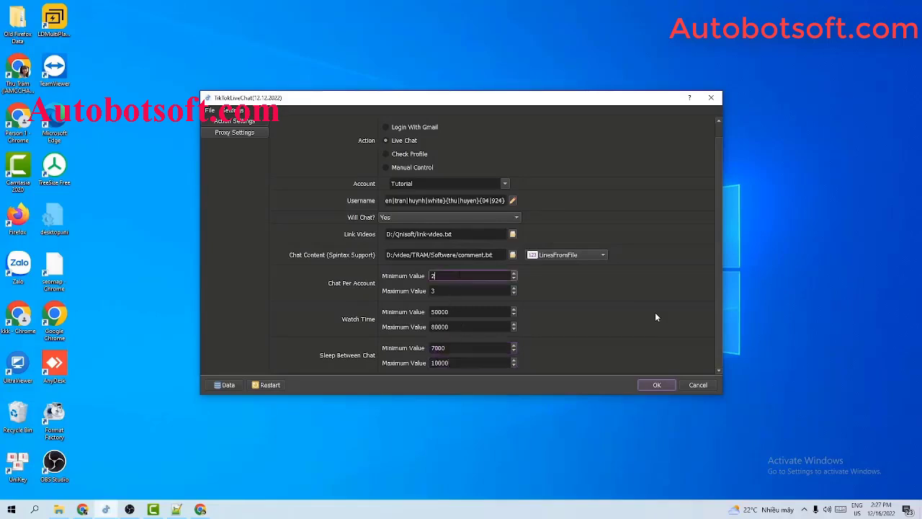
pyautogui.press('Tab')
pyautogui.press('Tab')
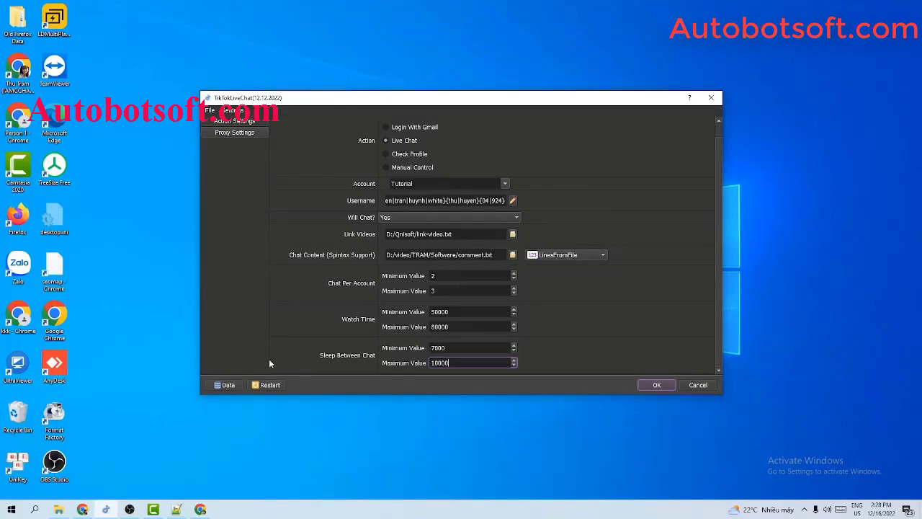
# Add a new text document in D:\Qnisoft and name it comment-file.txt.
pyautogui.click(59, 509)
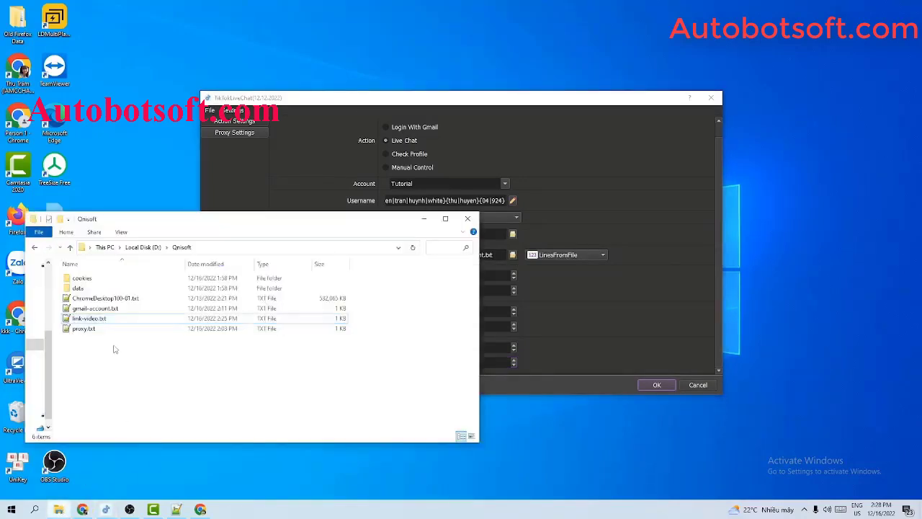
pyautogui.rightClick(113, 349)
pyautogui.moveTo(152, 326)
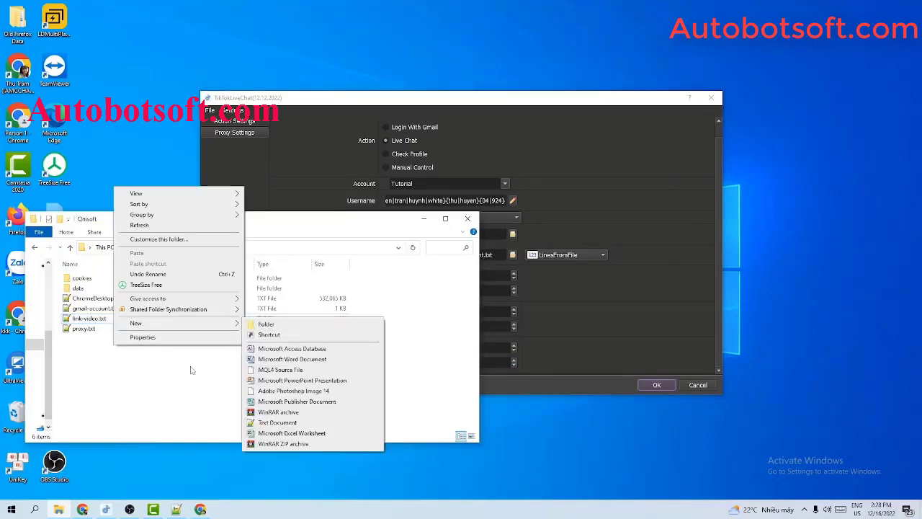
pyautogui.click(277, 423)
pyautogui.write('co')
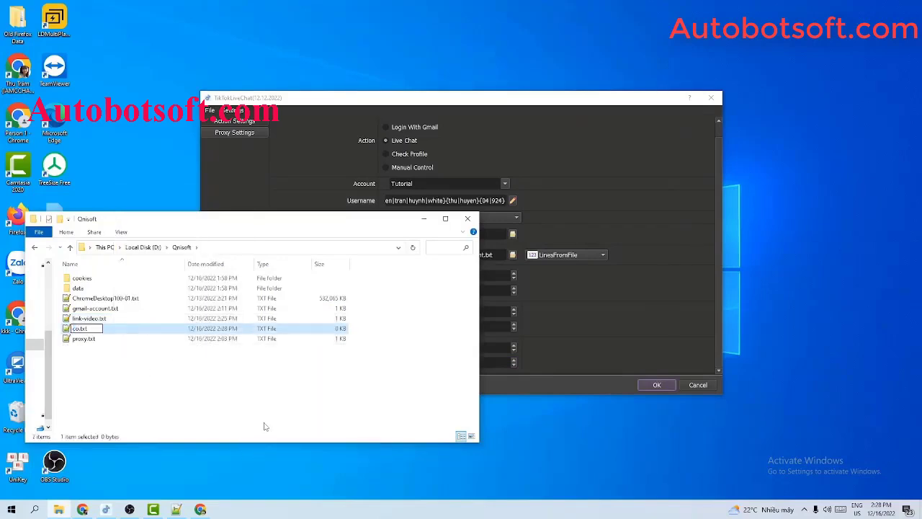
pyautogui.write('mment-file')
pyautogui.press('Return')
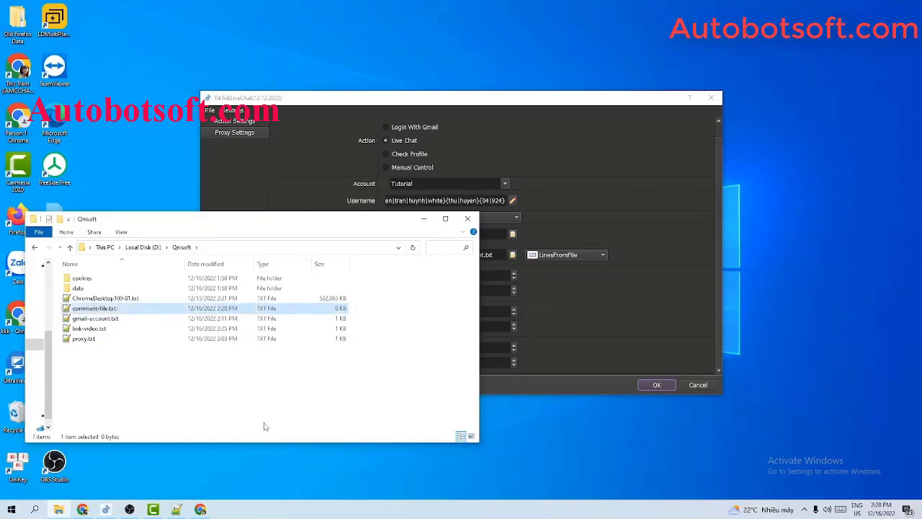
# Paste eight comment lines, from 'Hi' and 'Nice' to short life quotes, into comment-file.txt and save.
pyautogui.press('Return')
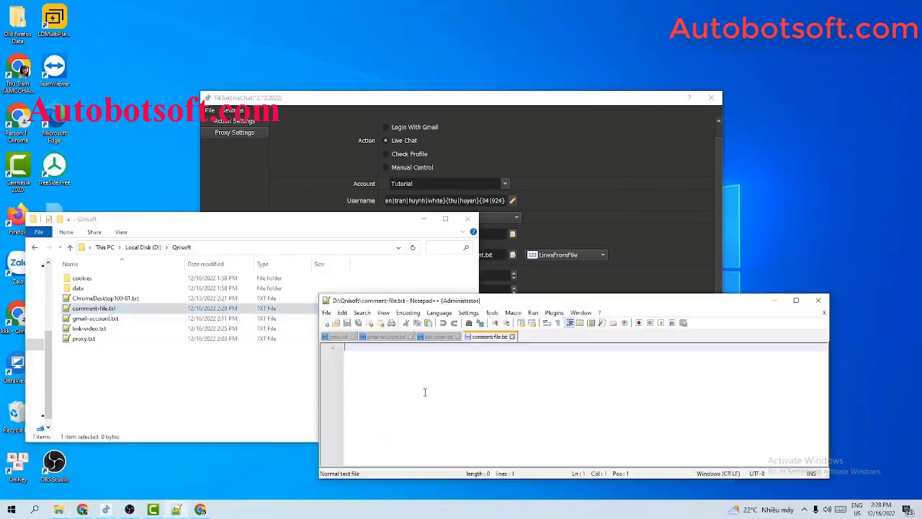
pyautogui.write("Hi Nice You only live once, but if you do it right, once is enough Don't cry because it's over, smile because it happened To live is the rarest thing in the world. Most people exist, that is all It does not do to dwell on dreams and forget to live Good friends, good books, and a sleepy conscience: this is the ideal life Life is what happens to us while we are making other plans")
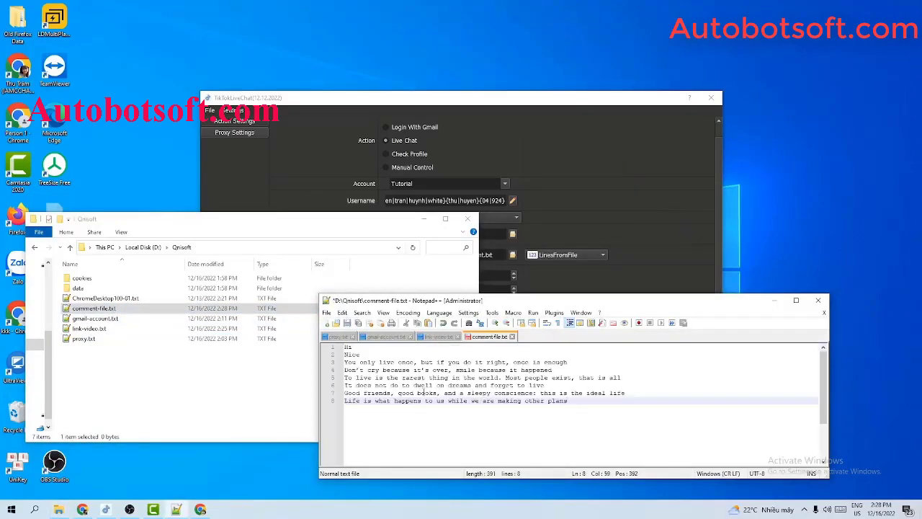
pyautogui.click(358, 348)
pyautogui.click(371, 353)
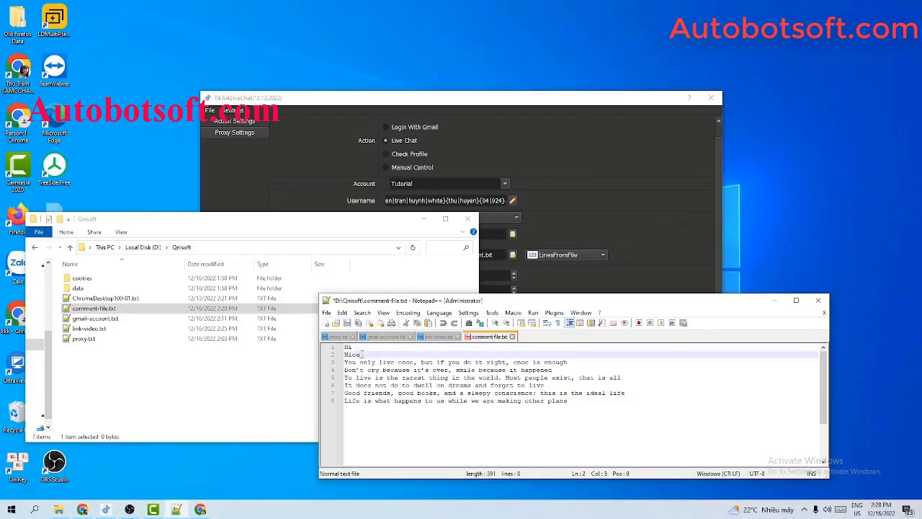
pyautogui.click(375, 362)
pyautogui.tripleClick(376, 370)
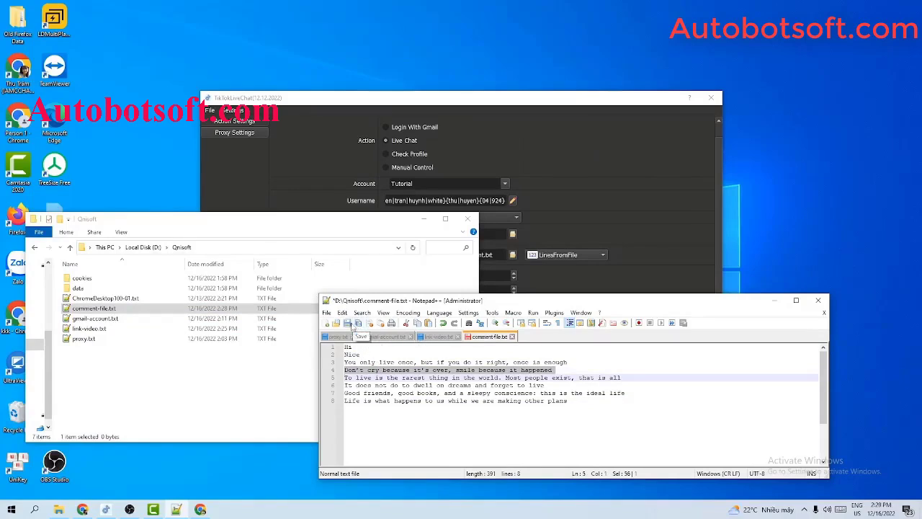
pyautogui.click(348, 323)
pyautogui.click(423, 219)
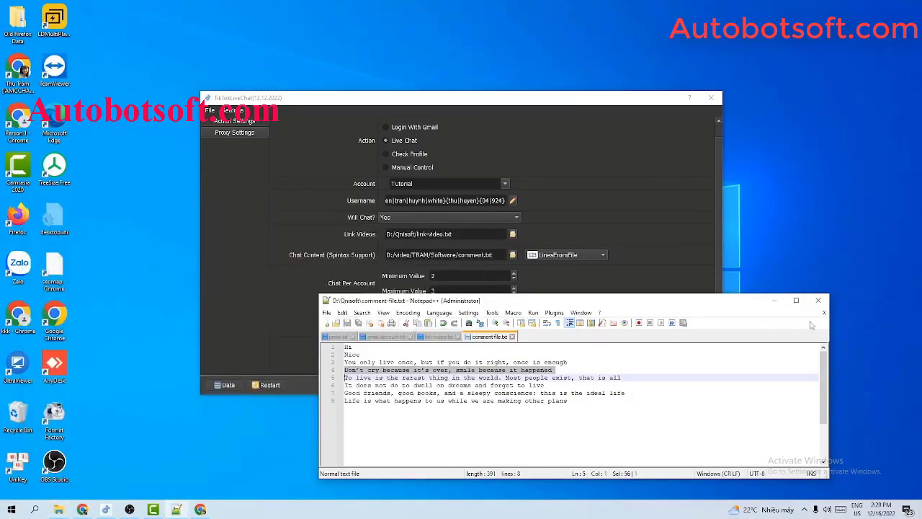
# Load comment-file.txt as chat content and switch its mode to RandomString with {nice|hello|hi|good|best}.
pyautogui.click(556, 235)
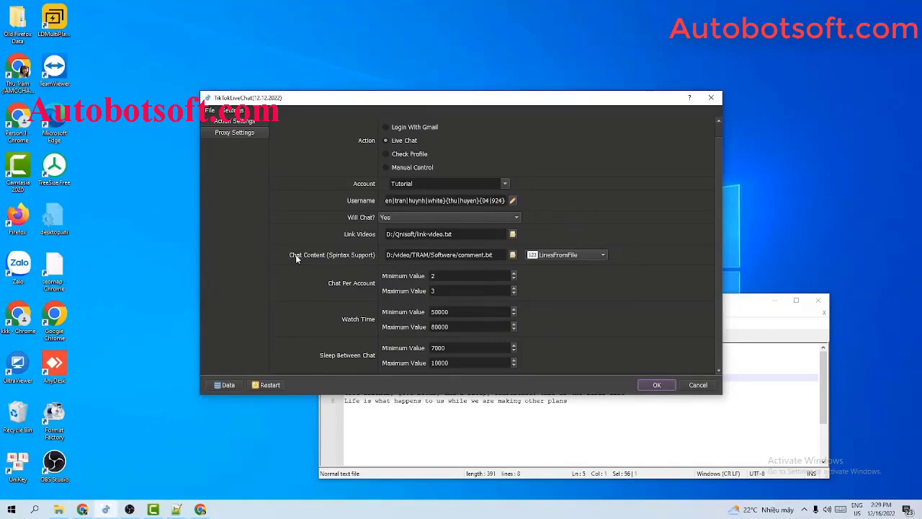
pyautogui.click(513, 255)
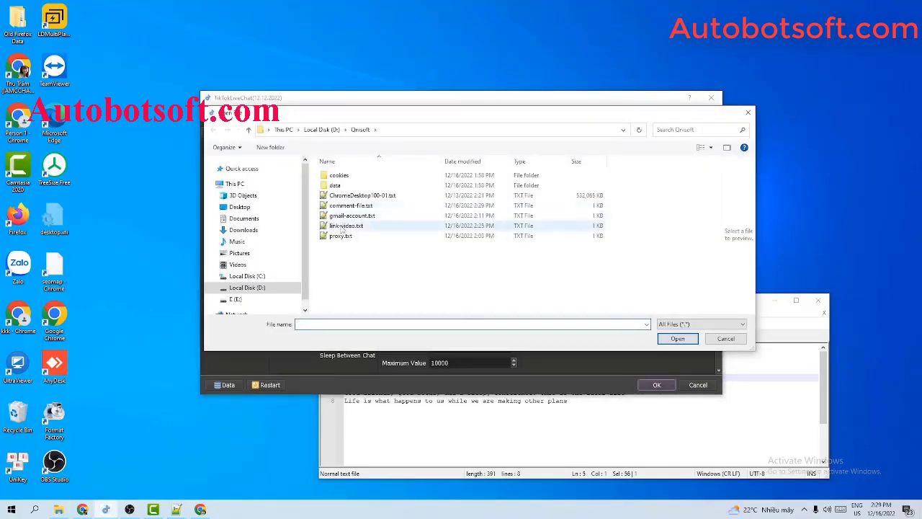
pyautogui.click(350, 206)
pyautogui.click(678, 338)
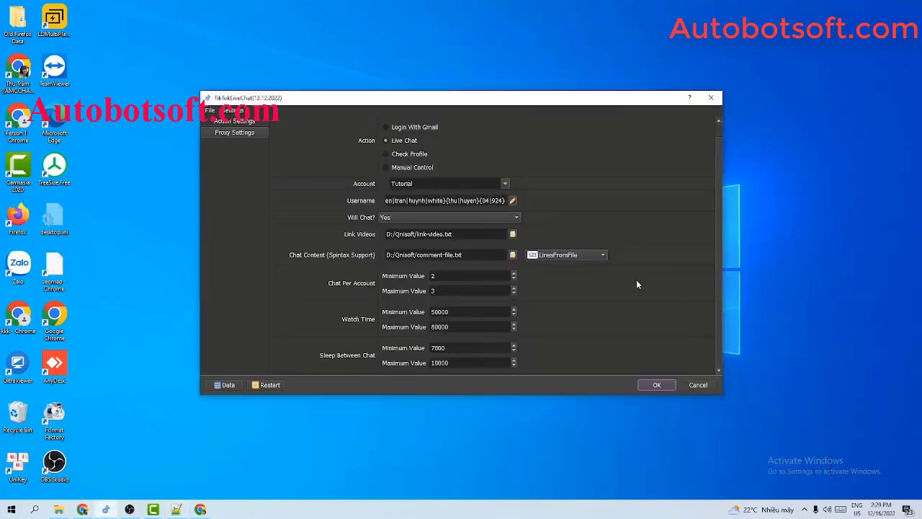
pyautogui.click(580, 255)
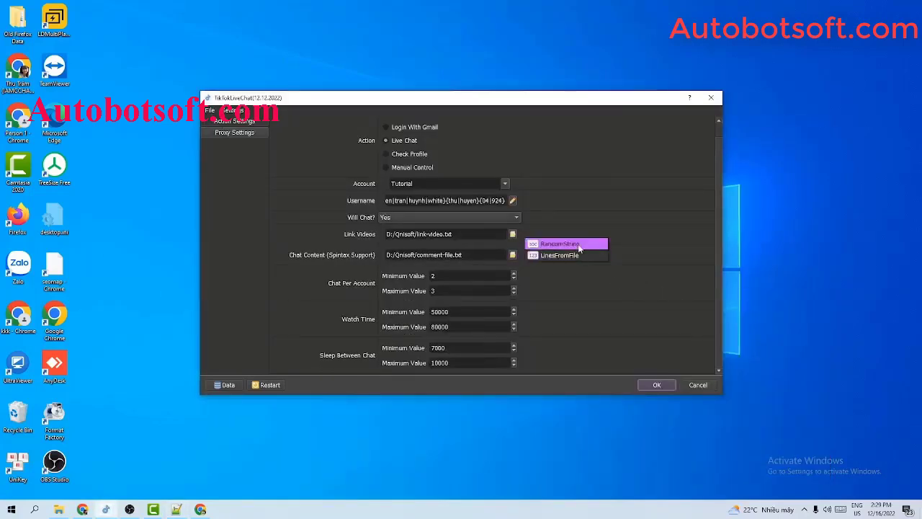
pyautogui.click(577, 243)
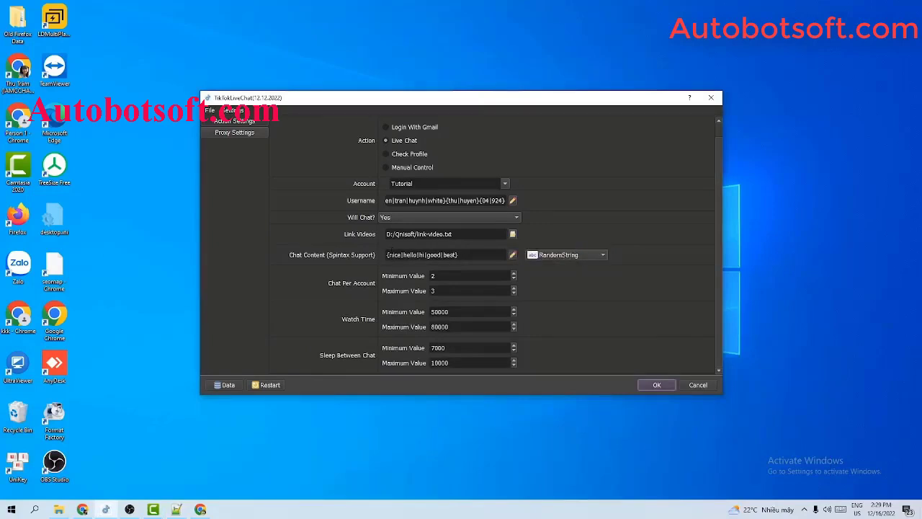
pyautogui.moveTo(388, 255); pyautogui.dragTo(456, 255)
# Test the {nice|hello|hi|good|best} spintax in the line generator for varied sample comments.
pyautogui.click(512, 254)
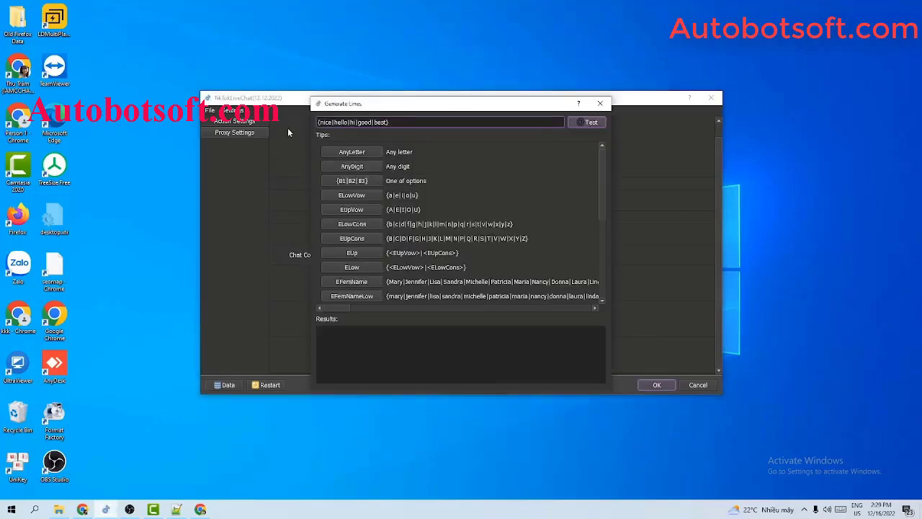
pyautogui.moveTo(323, 122); pyautogui.dragTo(334, 123)
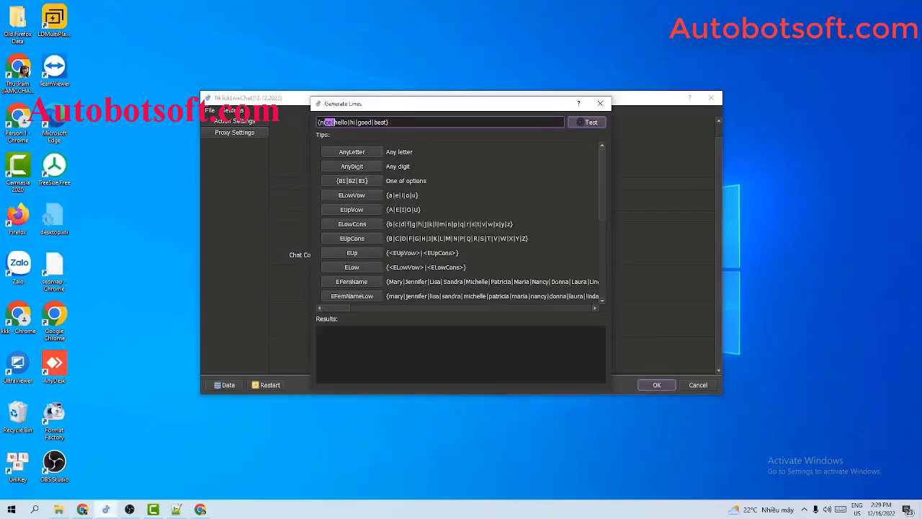
pyautogui.click(592, 124)
pyautogui.scroll(-5, 347, 338)
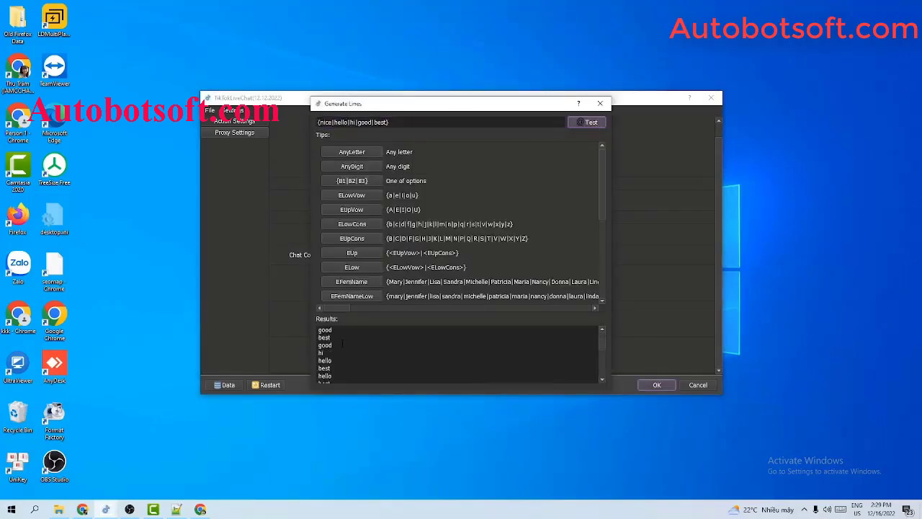
pyautogui.moveTo(332, 368); pyautogui.dragTo(316, 368)
pyautogui.click(600, 103)
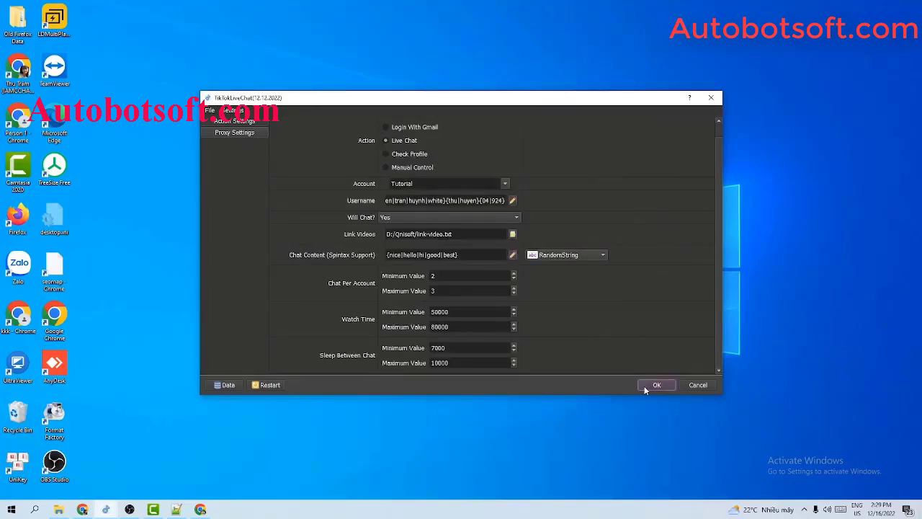
# Start the live-chat run and show the windows for Browser #1, #2 and #3.
pyautogui.click(654, 385)
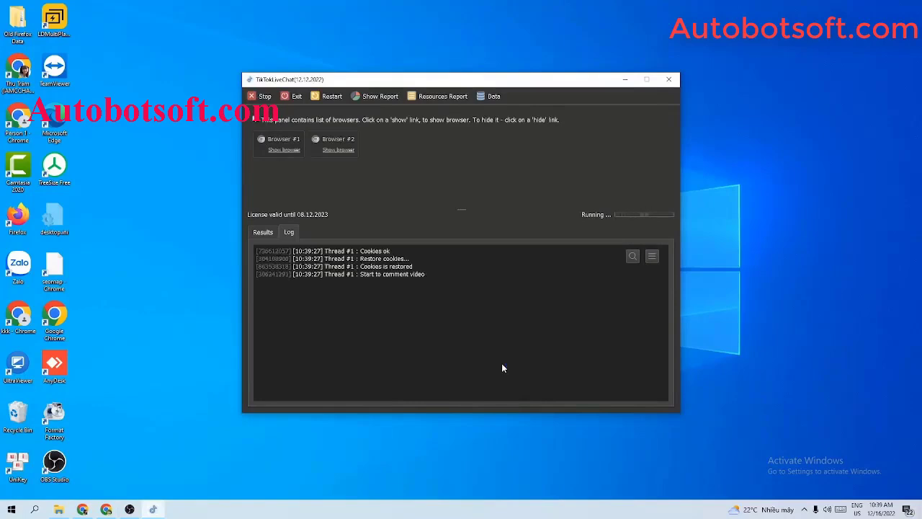
pyautogui.click(285, 149)
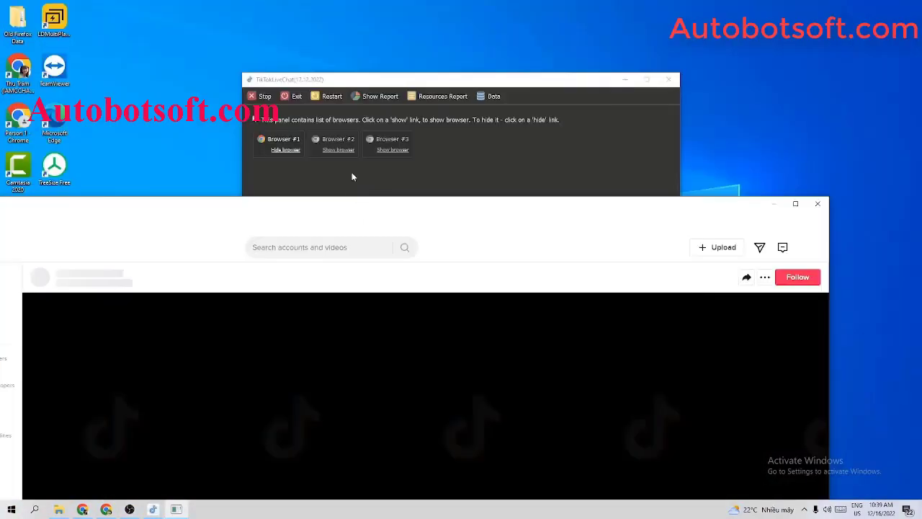
pyautogui.click(337, 149)
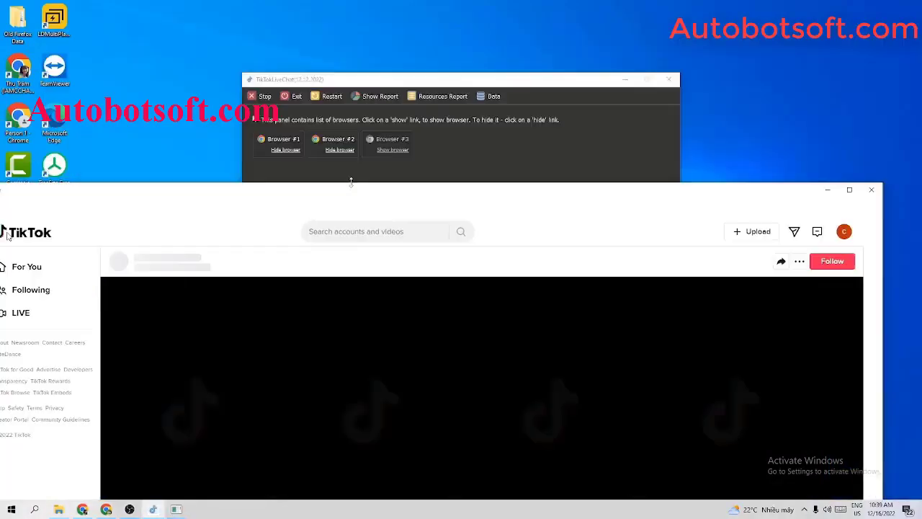
pyautogui.click(400, 148)
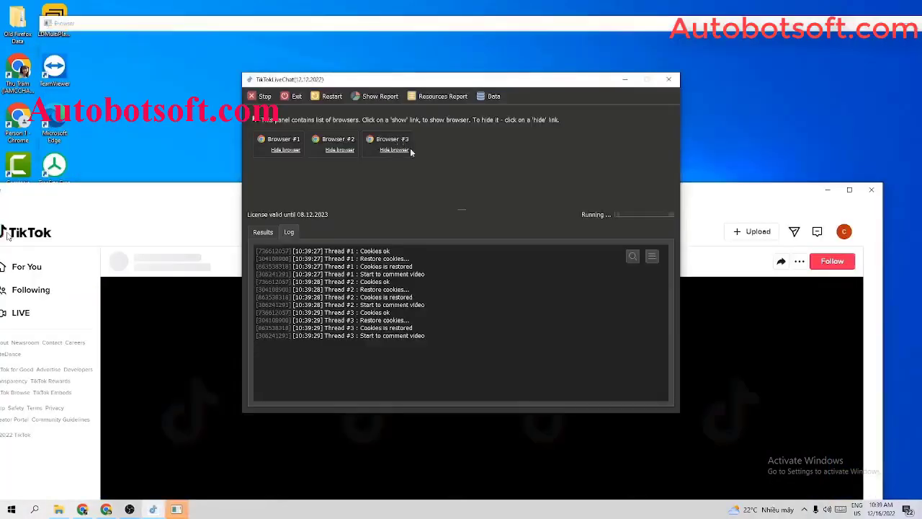
# Tile the three browsers side by side and enlarge the upper-right one.
pyautogui.rightClick(542, 509)
pyautogui.click(600, 409)
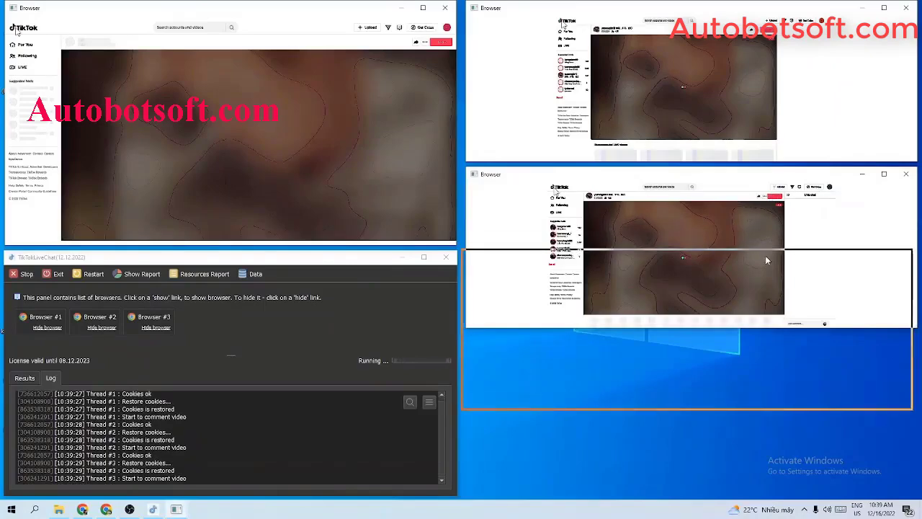
pyautogui.moveTo(713, 163); pyautogui.dragTo(709, 247)
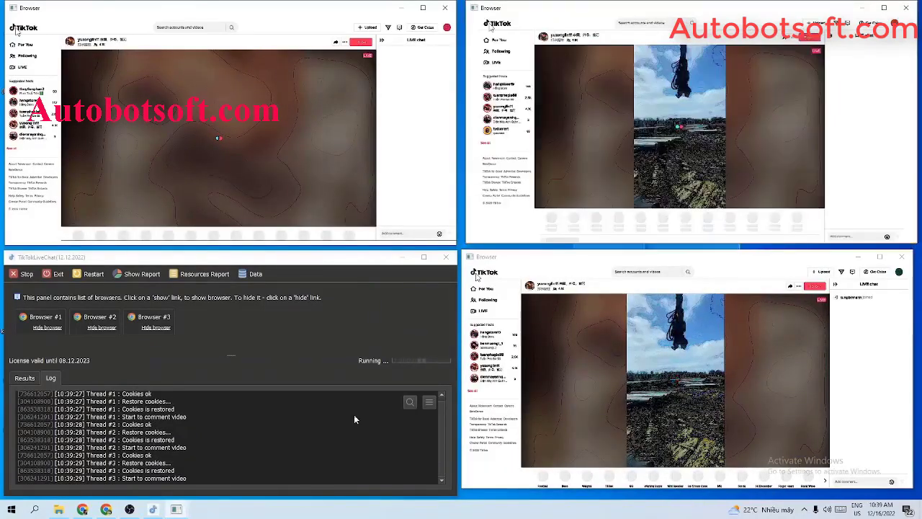
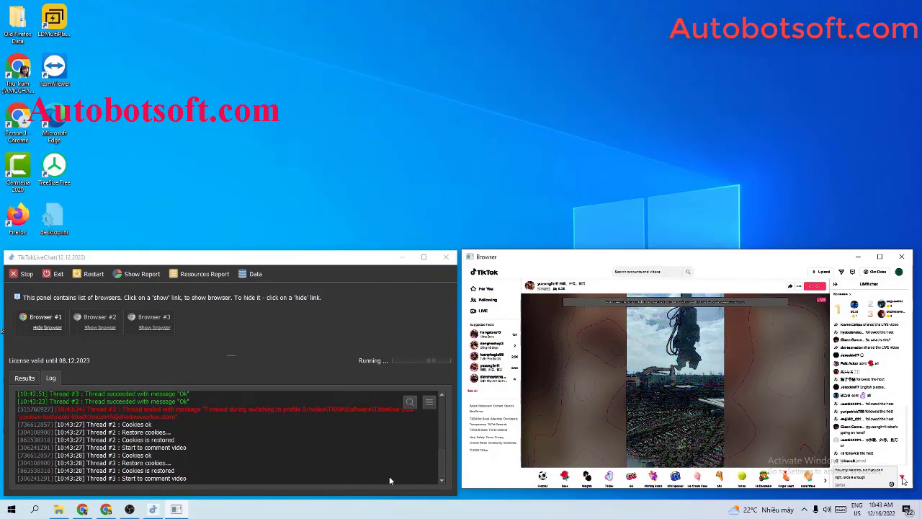
# Show Browser #2 and tile all windows side by side with the control panel.
pyautogui.click(88, 320)
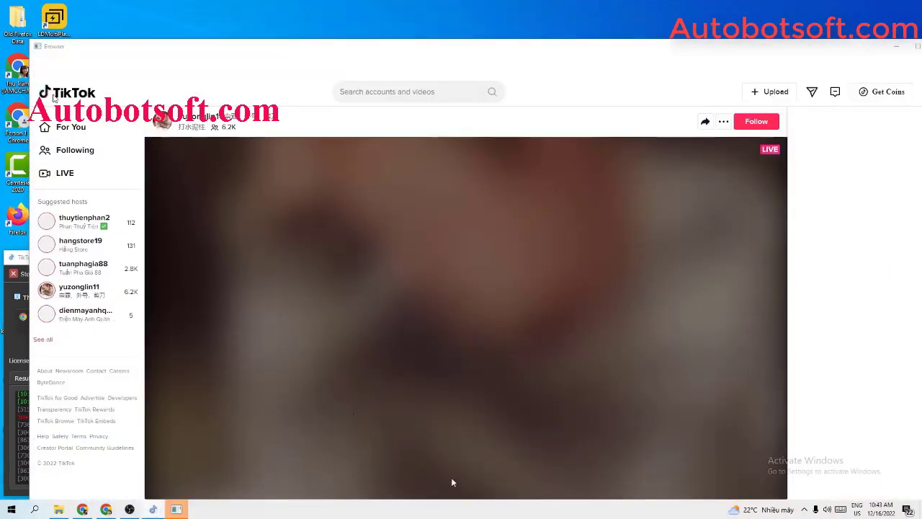
pyautogui.rightClick(454, 508)
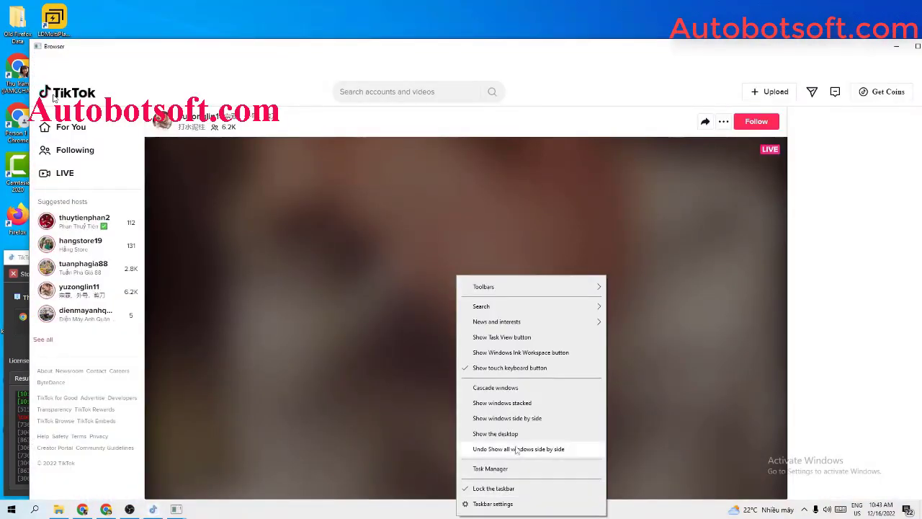
pyautogui.click(526, 467)
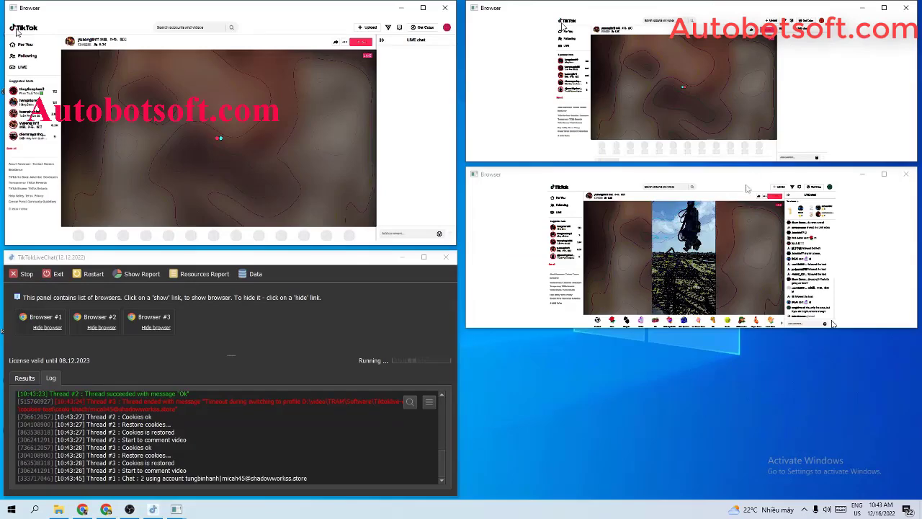
# Move the lower-right browser down and stretch both right-hand browsers taller.
pyautogui.moveTo(756, 177); pyautogui.dragTo(755, 257)
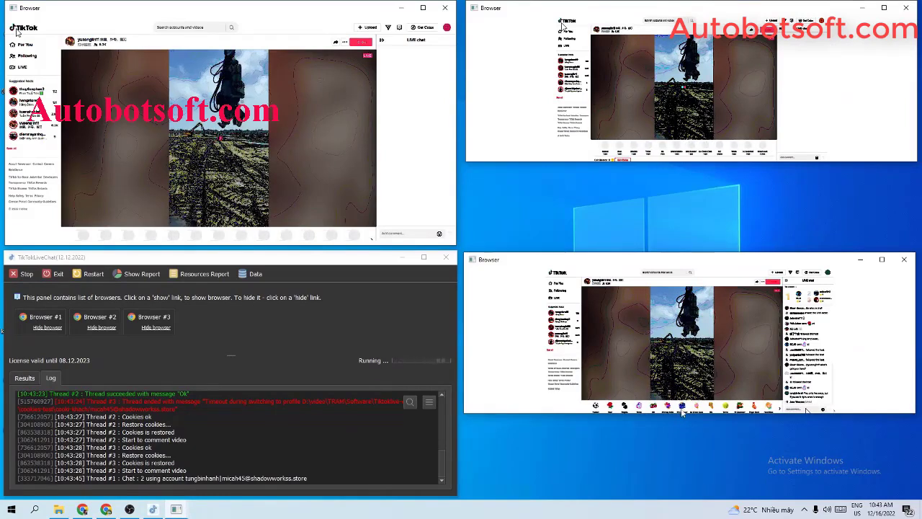
pyautogui.moveTo(681, 413); pyautogui.dragTo(662, 494)
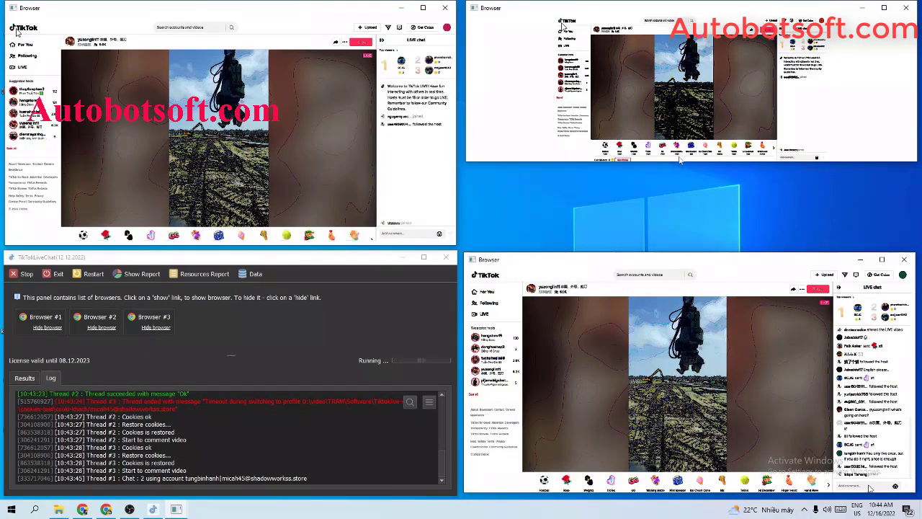
pyautogui.moveTo(675, 161); pyautogui.dragTo(662, 248)
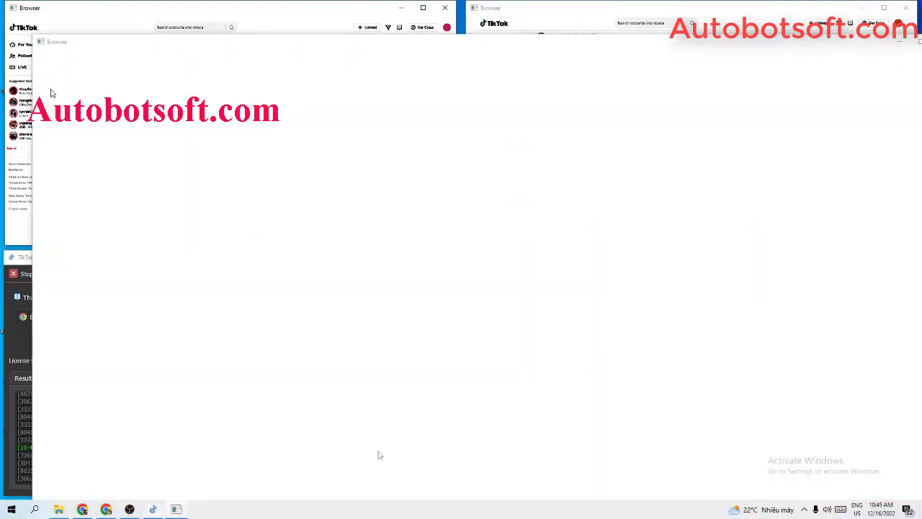
# Tile all windows side by side again and stretch the lower-right and upper-right browsers taller.
pyautogui.rightClick(435, 510)
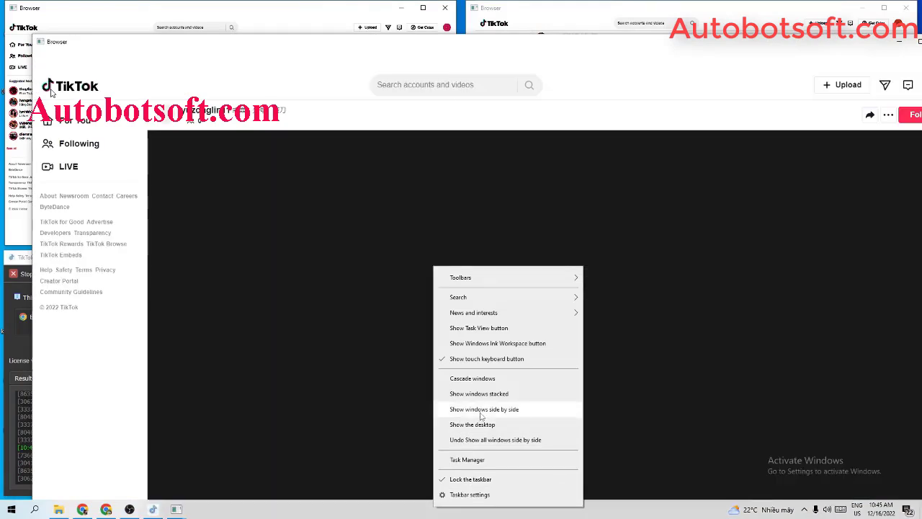
pyautogui.click(482, 410)
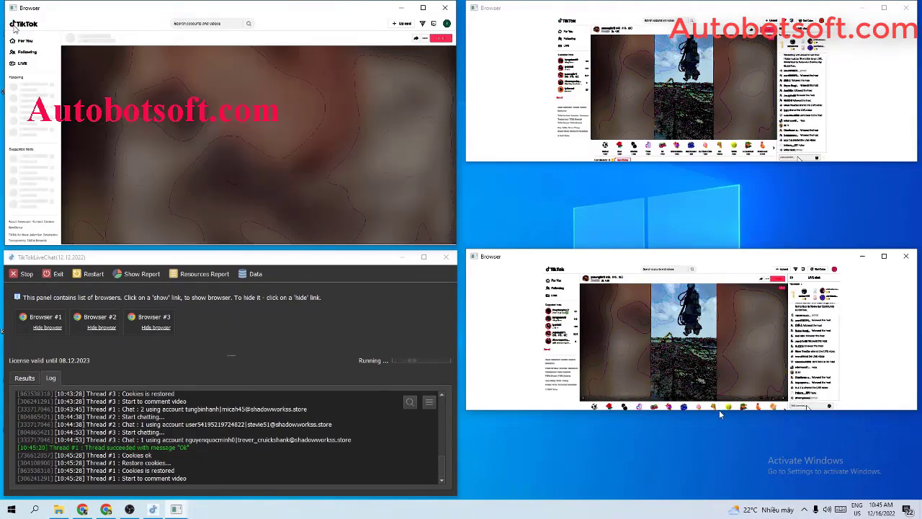
pyautogui.moveTo(720, 412); pyautogui.dragTo(719, 493)
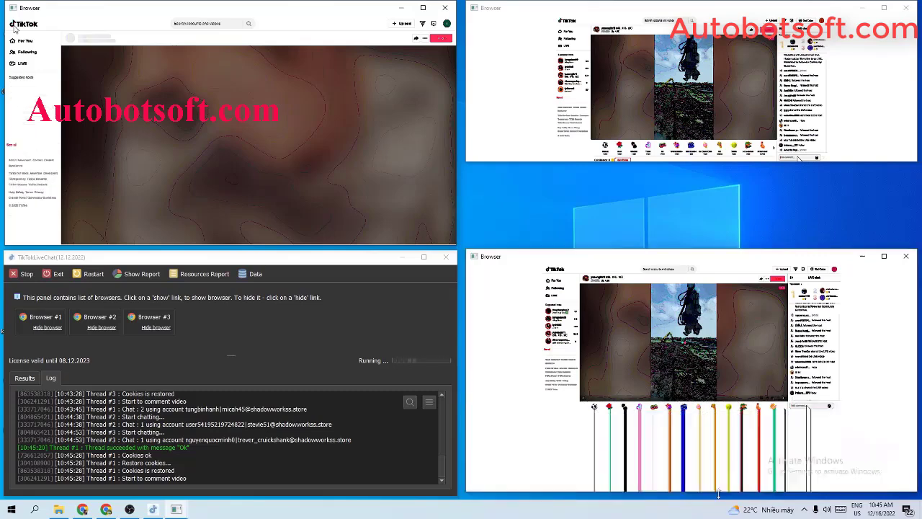
pyautogui.moveTo(696, 164); pyautogui.dragTo(670, 245)
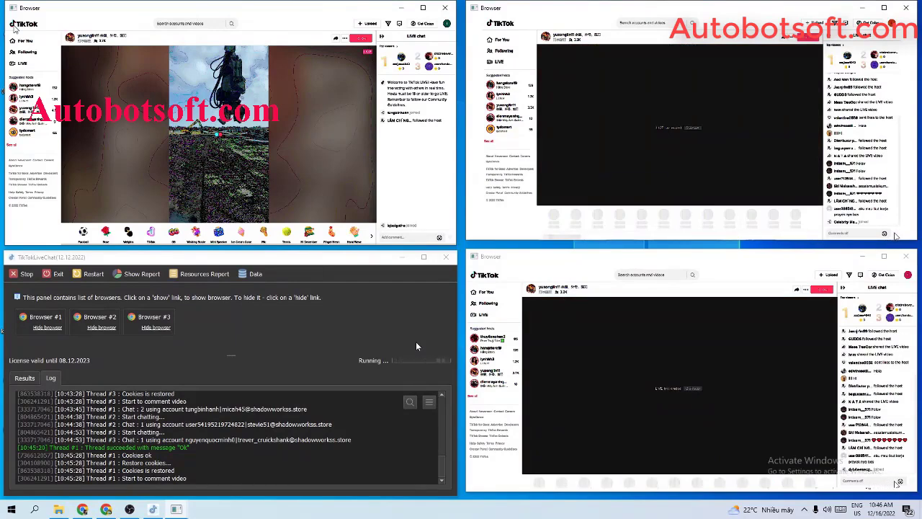
# Maximize and restore the top-right browser, then stop the job with 'Stop instant'.
pyautogui.click(884, 7)
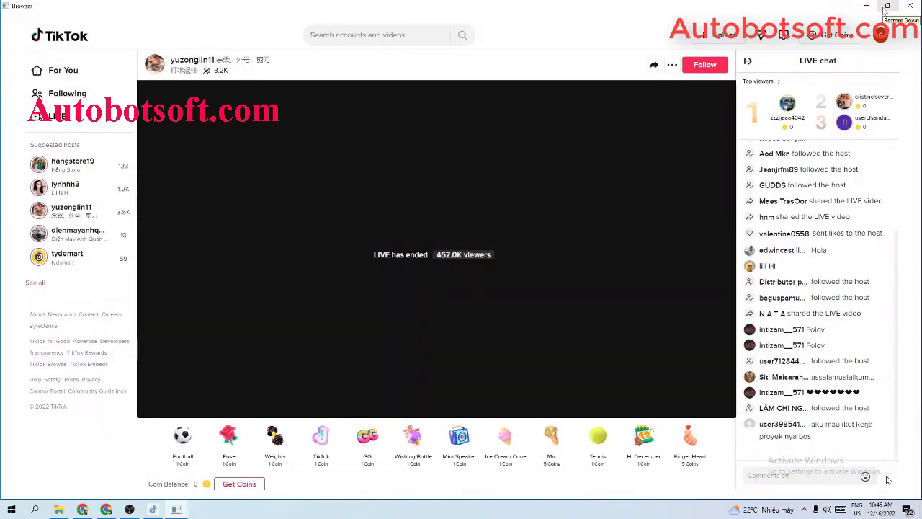
pyautogui.click(886, 6)
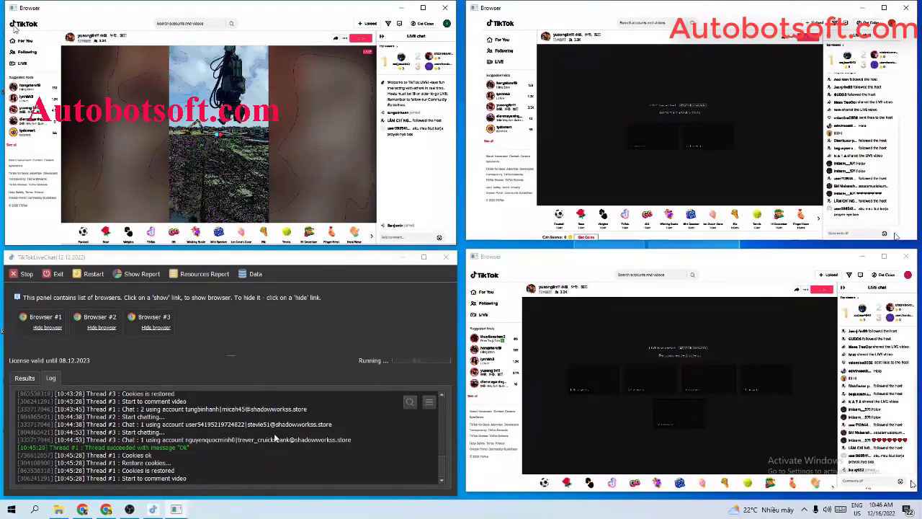
pyautogui.click(24, 274)
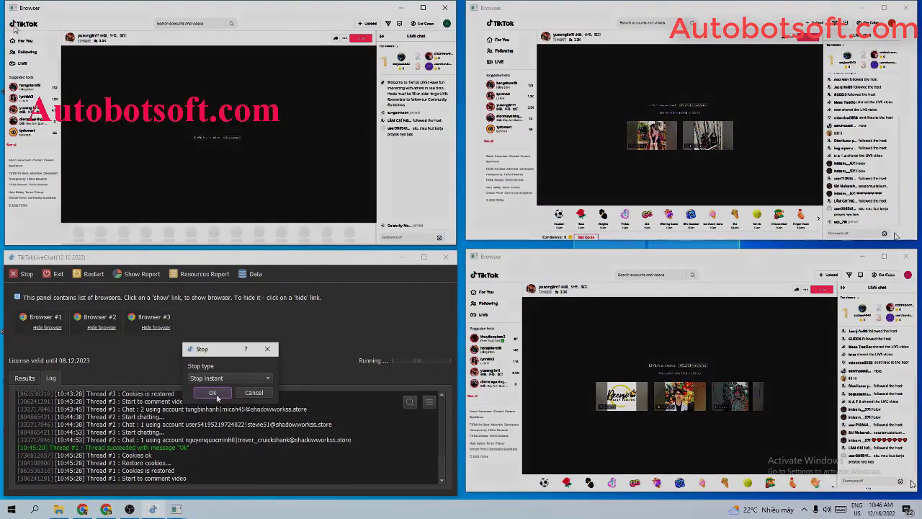
pyautogui.click(214, 393)
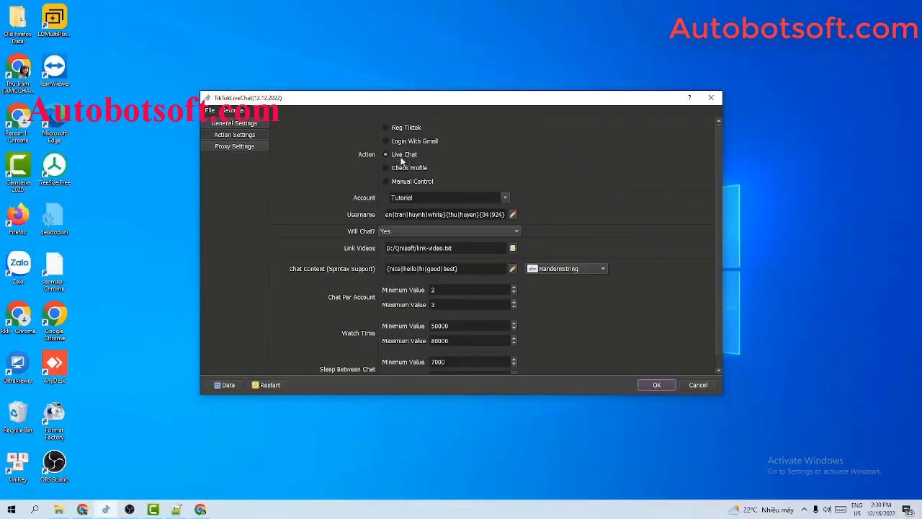
# Set Will Chat? to No and review the Link Videos path in Action Settings.
pyautogui.click(390, 234)
pyautogui.click(393, 249)
pyautogui.scroll(-1, 664, 199)
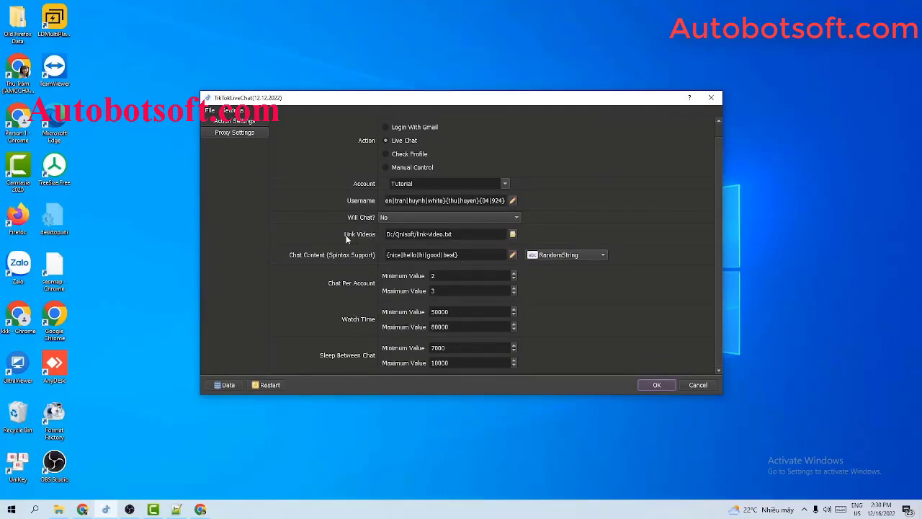
pyautogui.moveTo(399, 234); pyautogui.dragTo(432, 234)
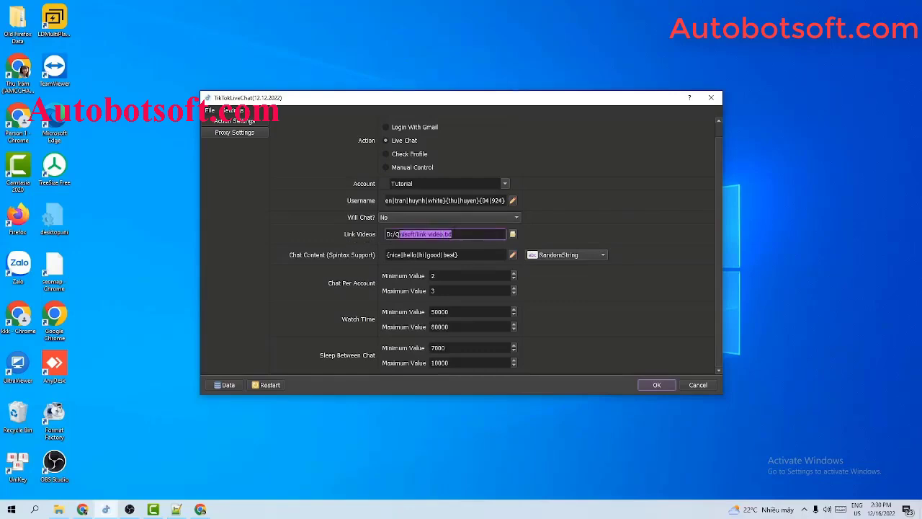
pyautogui.click(637, 269)
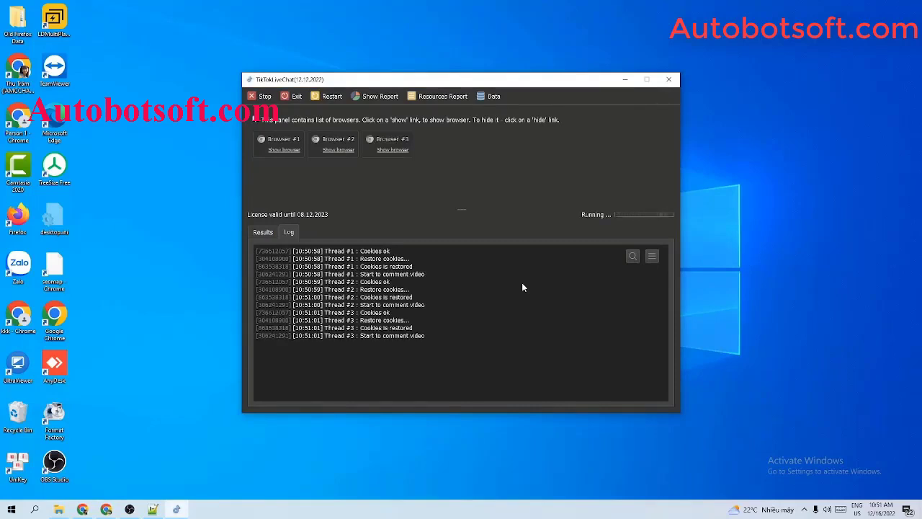
# Show Browser #1 and tile the browsers and control panel into a grid.
pyautogui.click(291, 149)
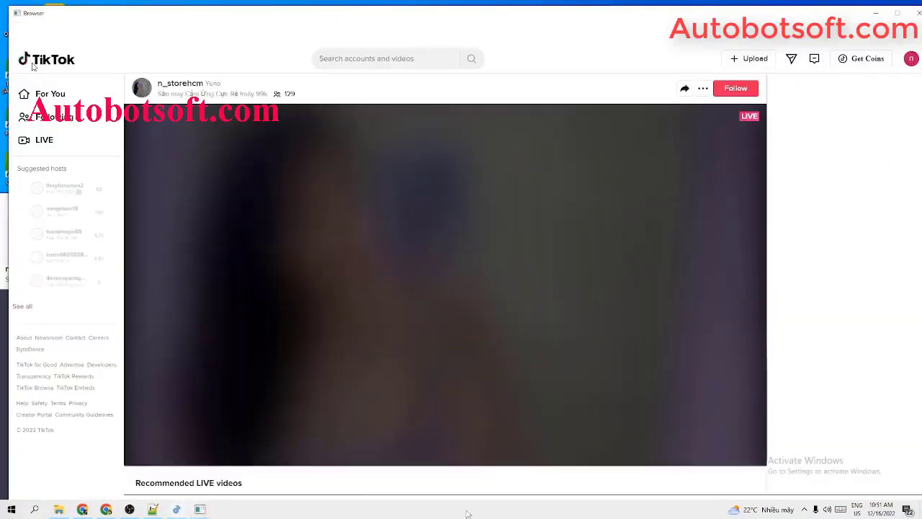
pyautogui.rightClick(441, 509)
pyautogui.click(537, 401)
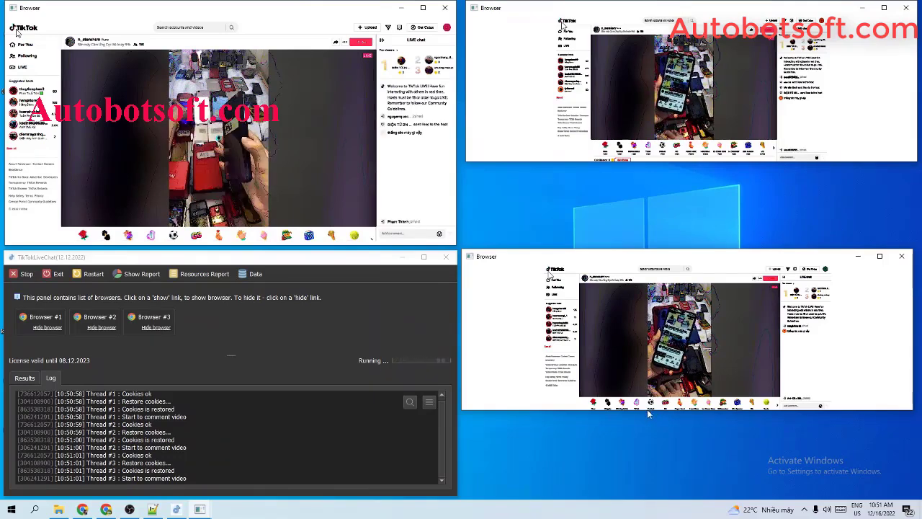
# Stretch the bottom-right and top-right browser windows taller.
pyautogui.moveTo(646, 417); pyautogui.dragTo(630, 488)
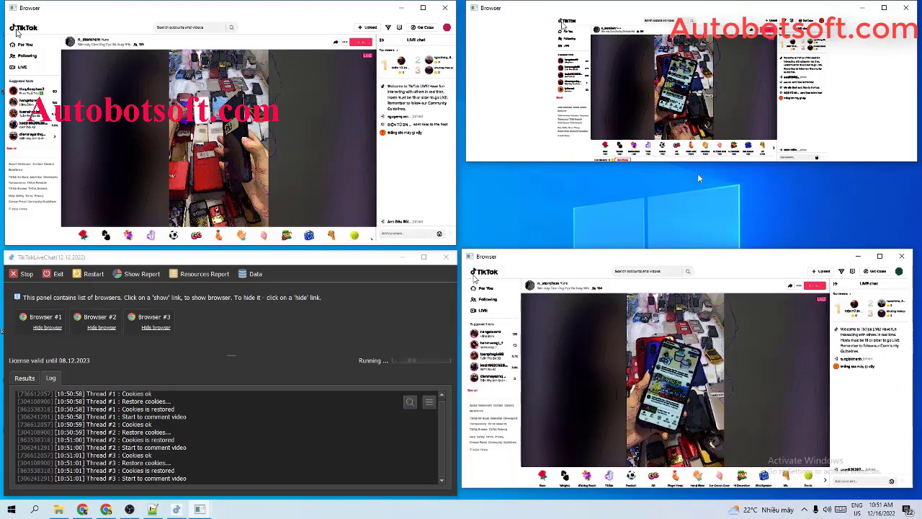
pyautogui.click(834, 136)
pyautogui.moveTo(751, 163); pyautogui.dragTo(751, 247)
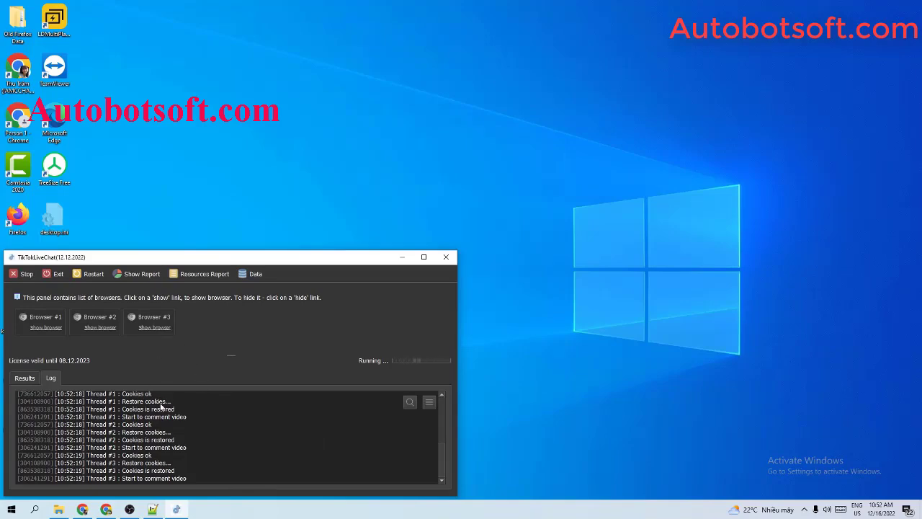
# Show Browsers #1, #2 and #3 and tile them side by side with the control panel.
pyautogui.click(45, 327)
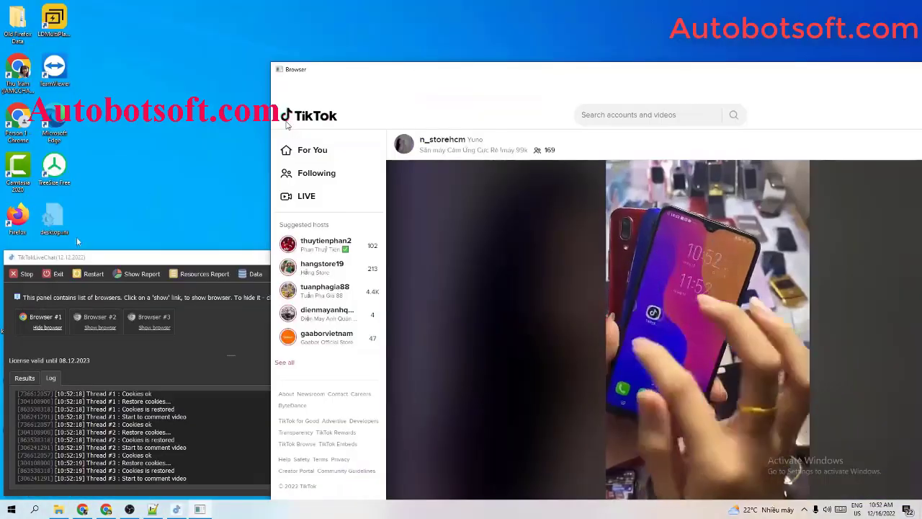
pyautogui.click(100, 327)
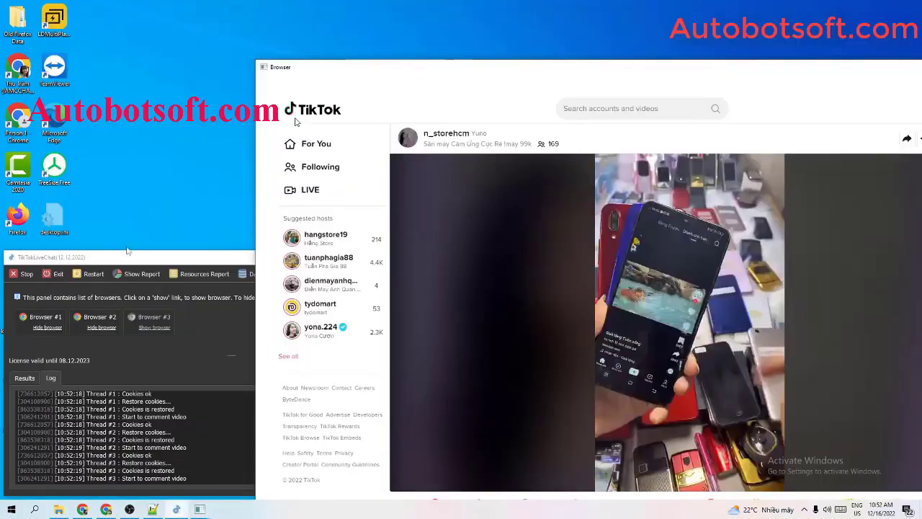
pyautogui.click(144, 328)
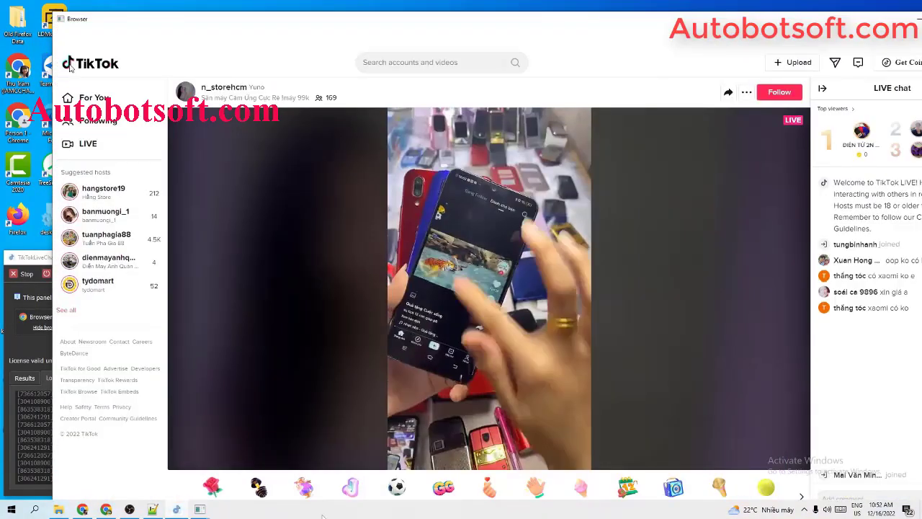
pyautogui.rightClick(323, 511)
pyautogui.click(403, 418)
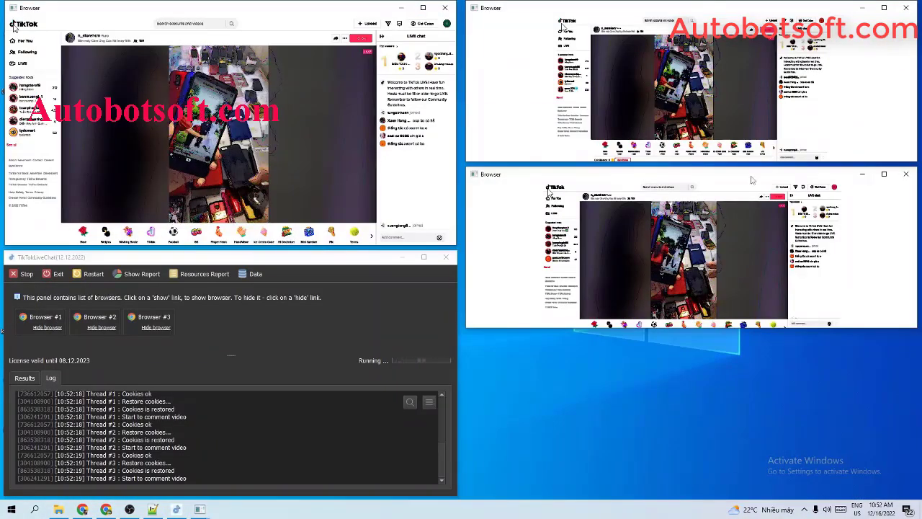
# Move the third browser lower and make the third and second browsers taller.
pyautogui.moveTo(748, 178); pyautogui.dragTo(746, 259)
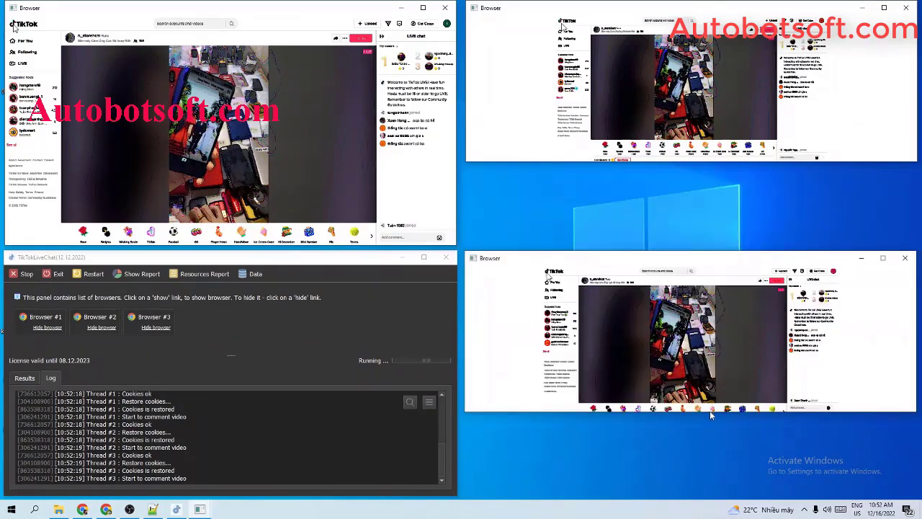
pyautogui.moveTo(703, 412); pyautogui.dragTo(699, 479)
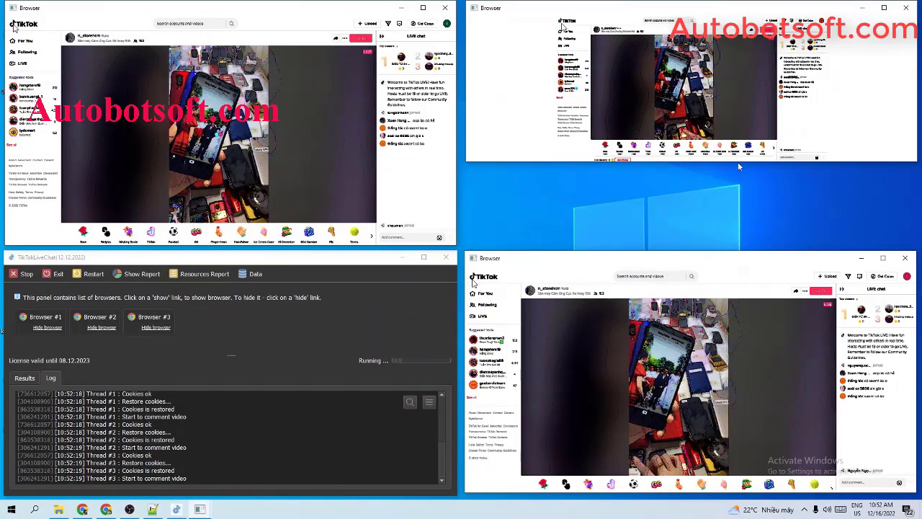
pyautogui.moveTo(735, 163); pyautogui.dragTo(734, 249)
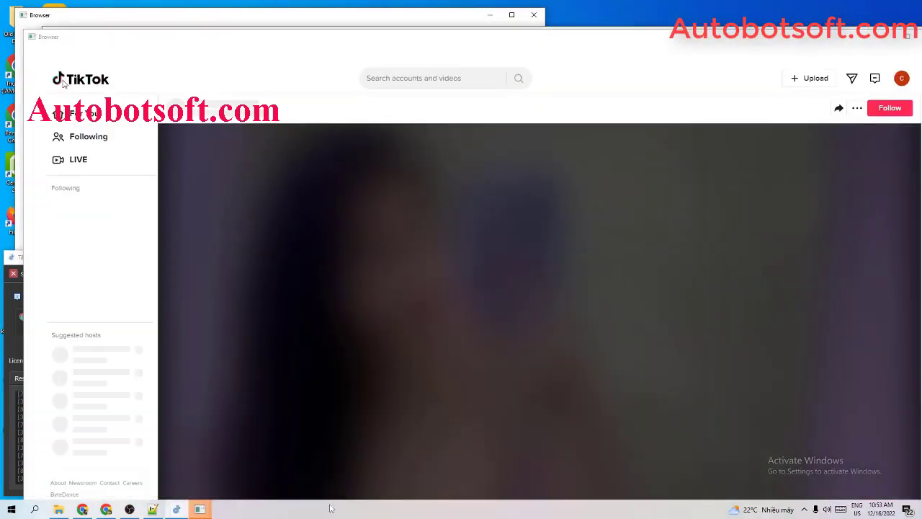
# Tile the reloaded browsers side by side and stretch both right-hand browsers taller.
pyautogui.rightClick(340, 509)
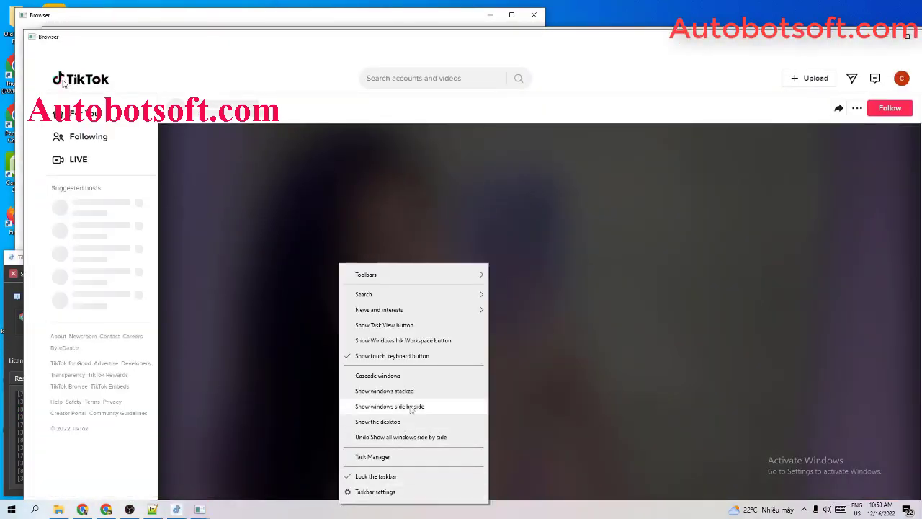
pyautogui.click(411, 408)
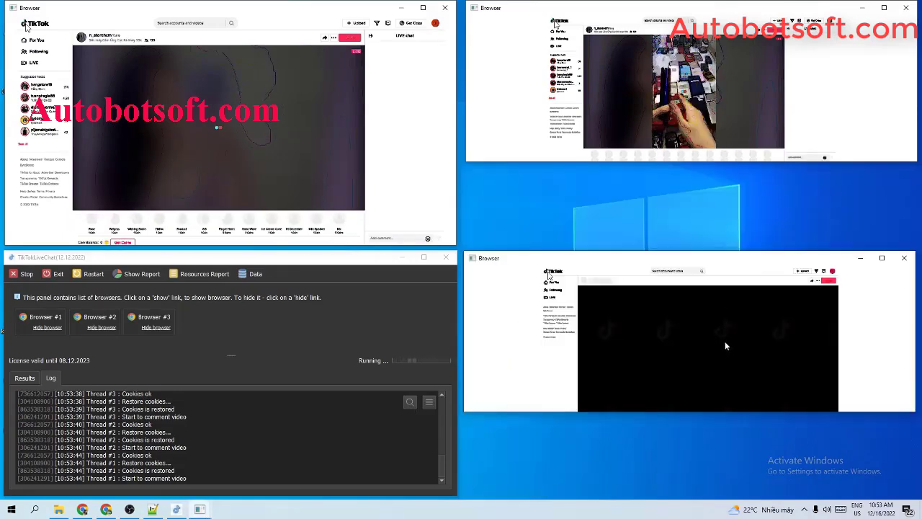
pyautogui.moveTo(703, 411); pyautogui.dragTo(687, 495)
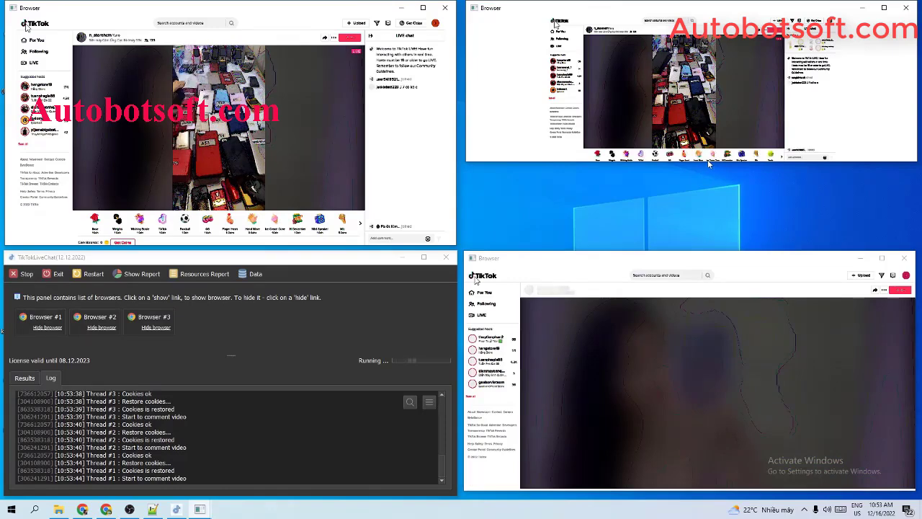
pyautogui.moveTo(706, 162); pyautogui.dragTo(688, 246)
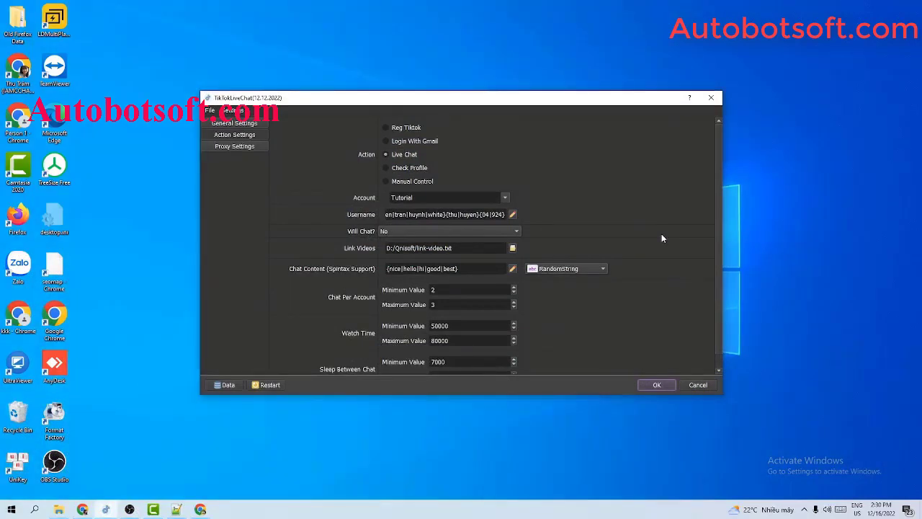
# Select Check Profile as the action and keep Tutorial as the account group.
pyautogui.click(386, 169)
pyautogui.click(505, 198)
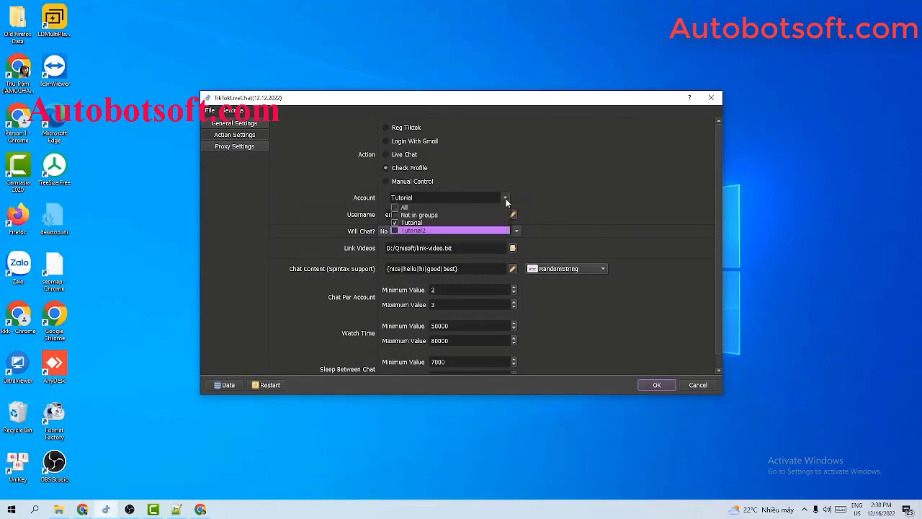
pyautogui.click(632, 180)
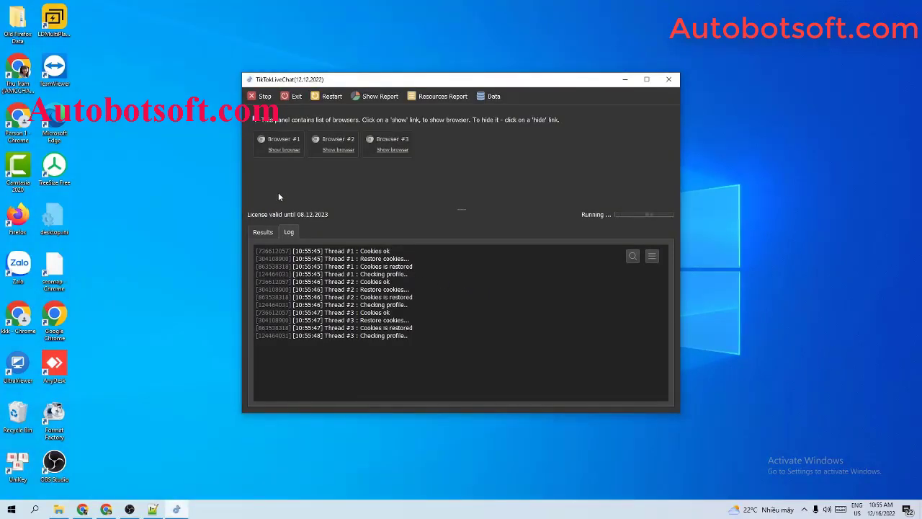
# Show all three profile-checking browsers tiled side by side and review the log's 0 followers, 2 following result.
pyautogui.click(277, 148)
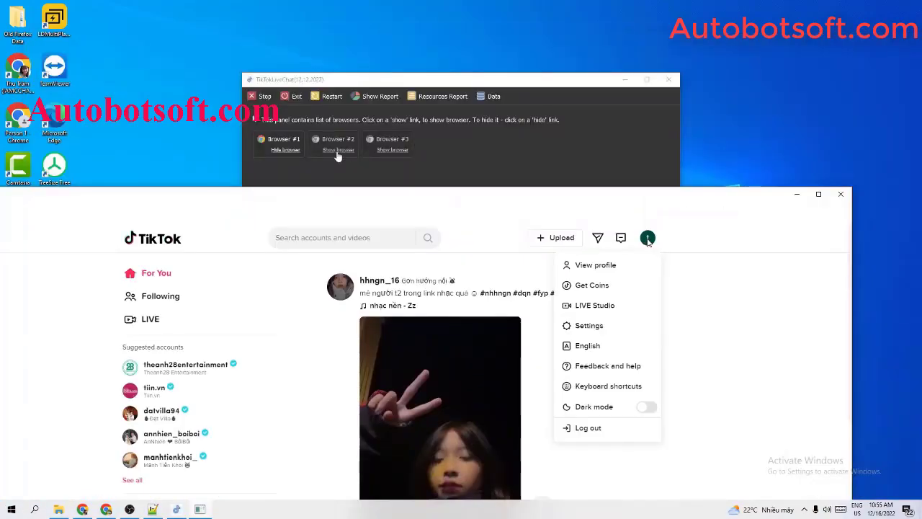
pyautogui.click(340, 150)
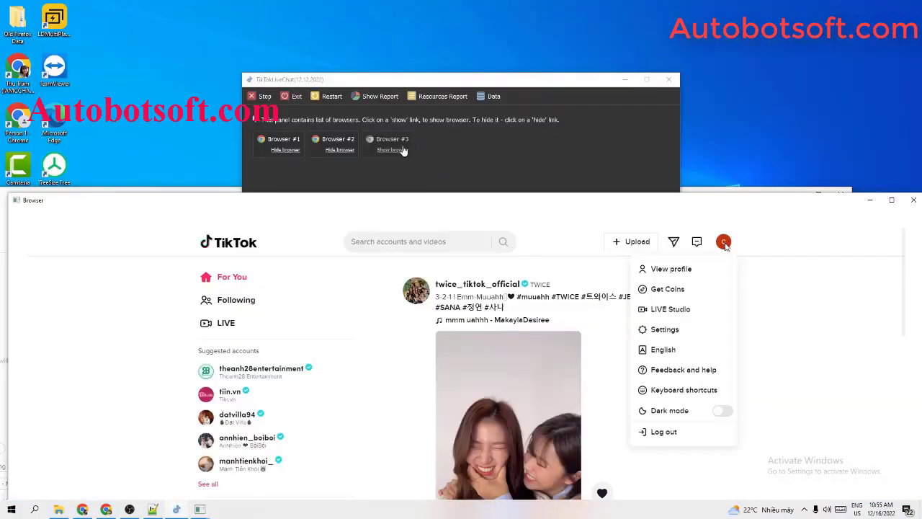
pyautogui.click(403, 150)
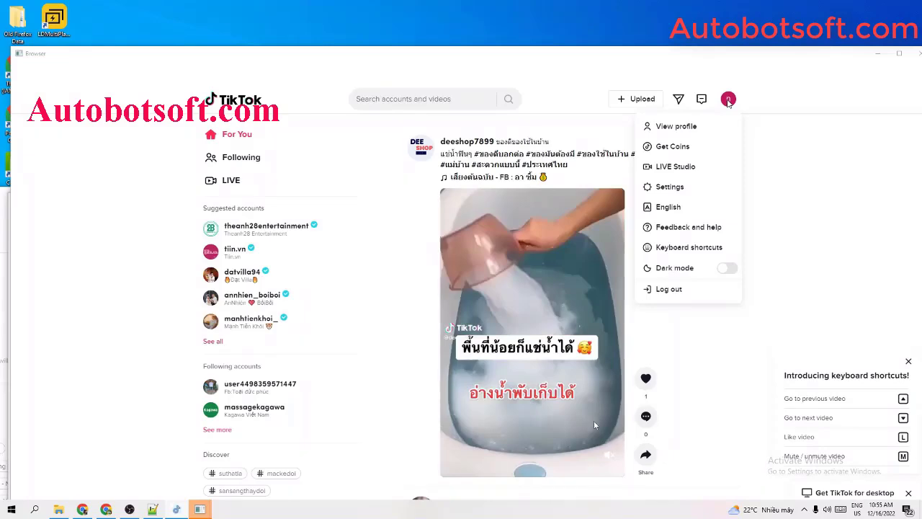
pyautogui.rightClick(580, 509)
pyautogui.click(654, 409)
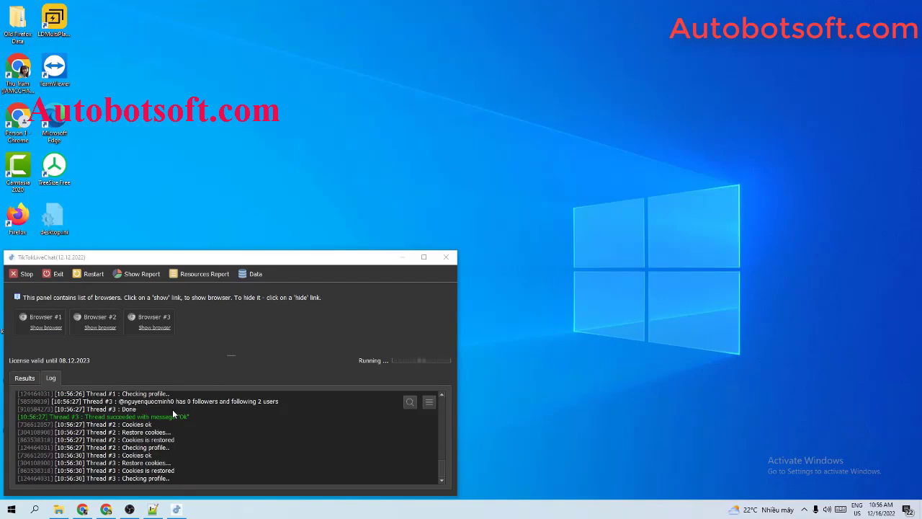
pyautogui.scroll(1, 173, 414)
pyautogui.scroll(-2, 173, 415)
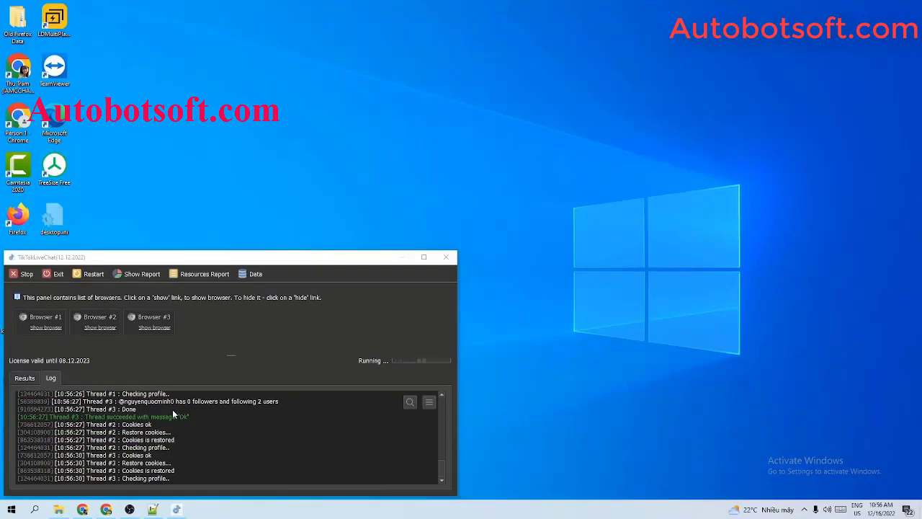
# Stop the running script instantly and dismiss its report.
pyautogui.click(21, 274)
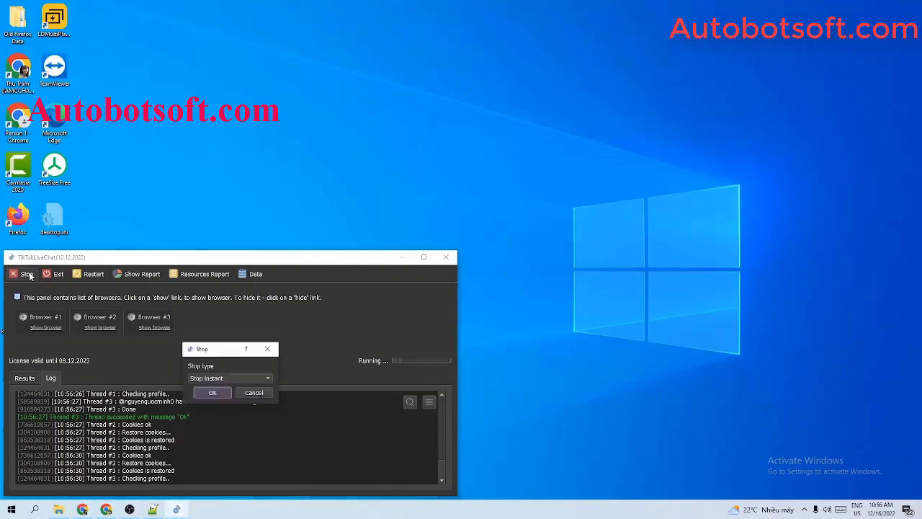
pyautogui.click(205, 391)
pyautogui.click(518, 384)
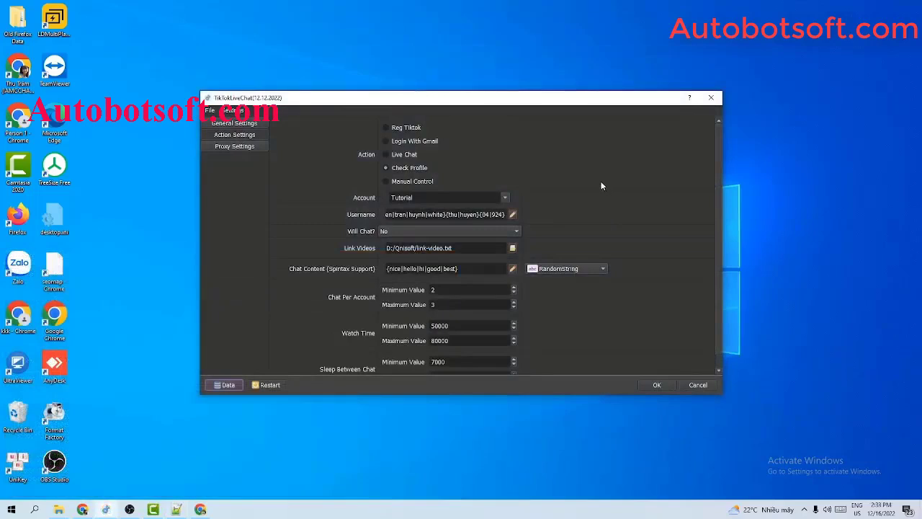
# Check the follower and following counts in the account database, then close it.
pyautogui.click(226, 385)
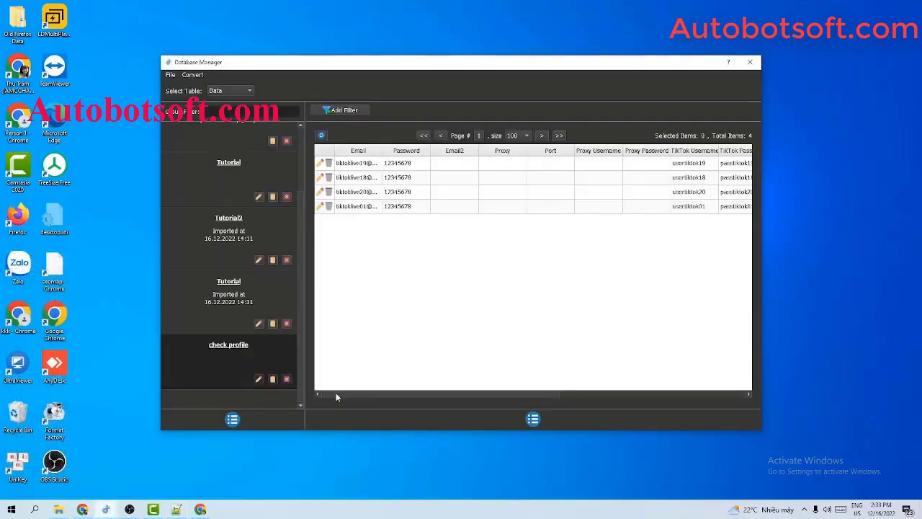
pyautogui.moveTo(335, 396); pyautogui.dragTo(566, 423)
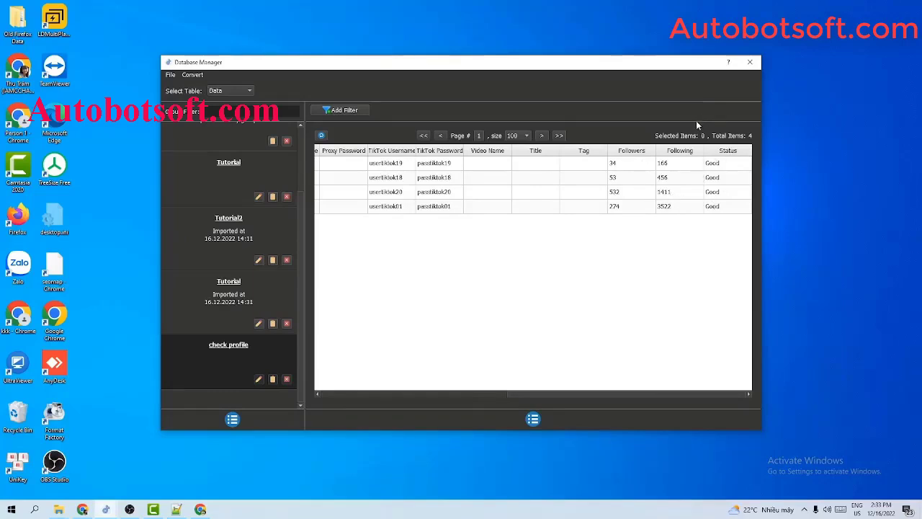
pyautogui.click(750, 62)
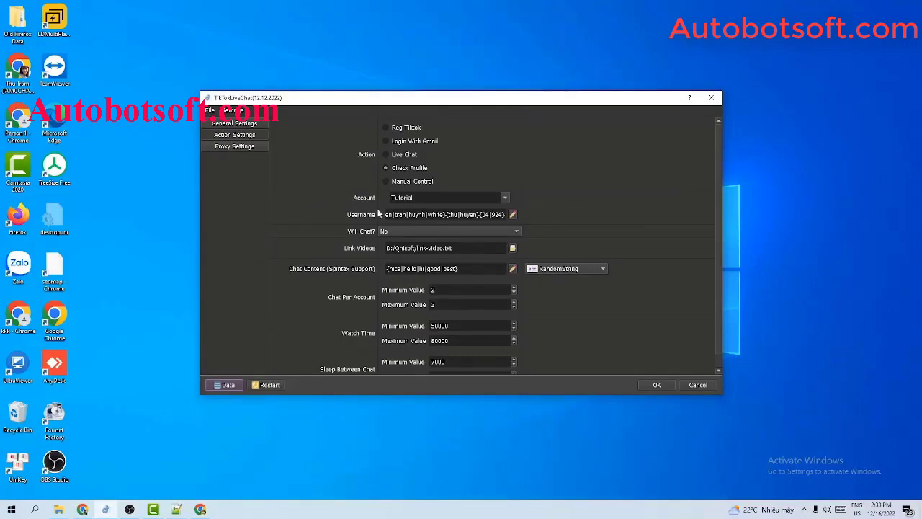
# Set the task action to Manual Control.
pyautogui.click(386, 182)
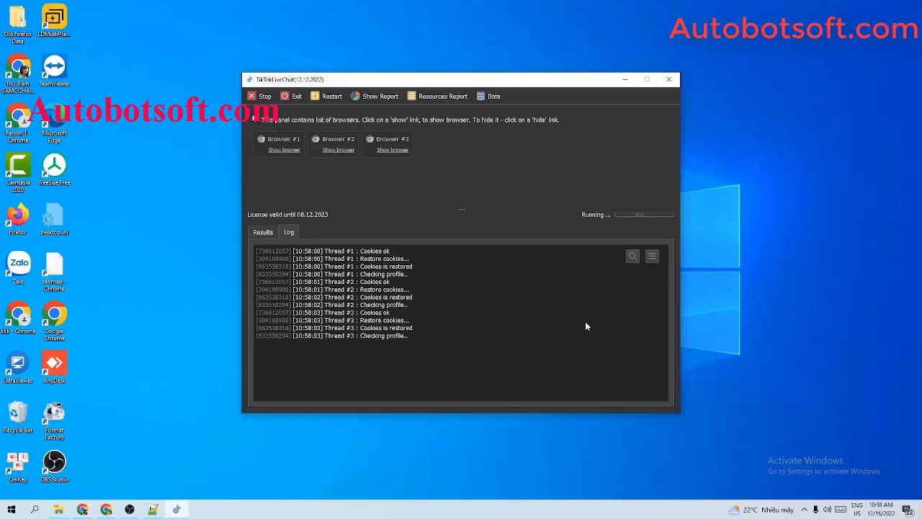
# Show Browser #1, #2 and #3 and tile them side by side.
pyautogui.click(286, 150)
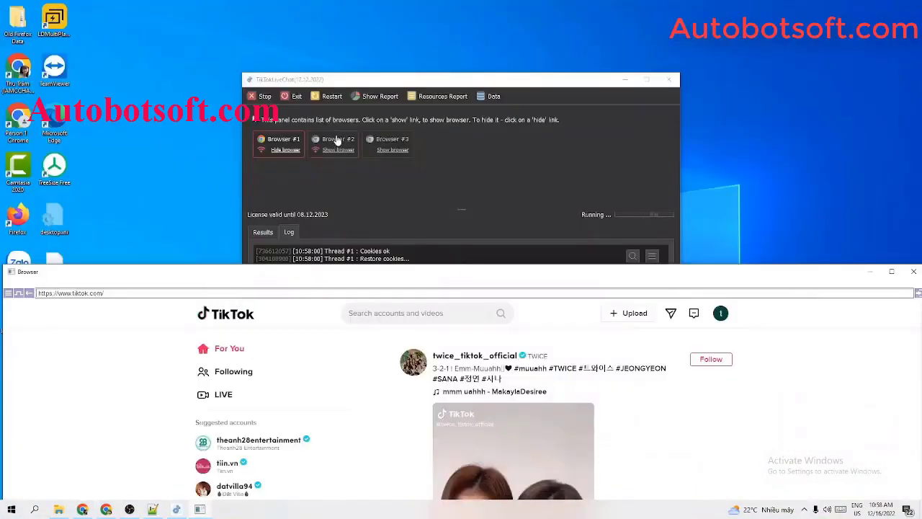
pyautogui.click(338, 149)
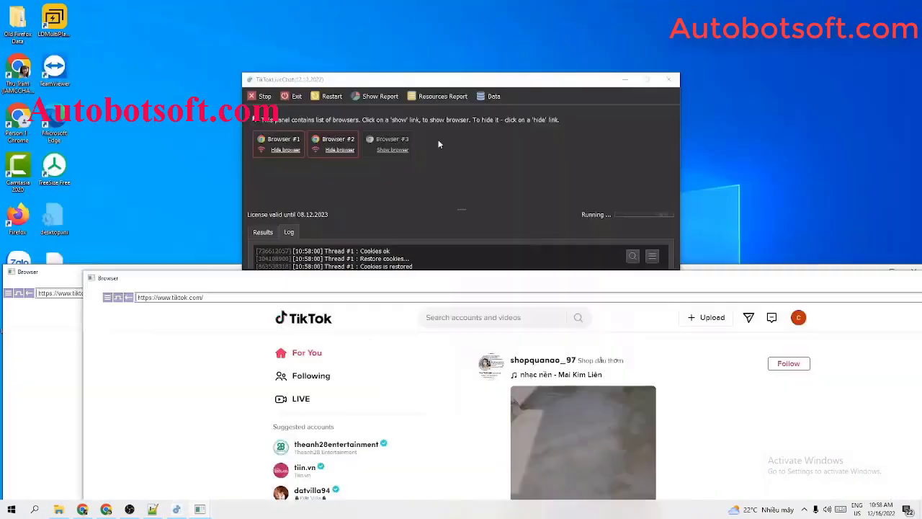
pyautogui.click(402, 149)
pyautogui.rightClick(559, 508)
pyautogui.click(609, 411)
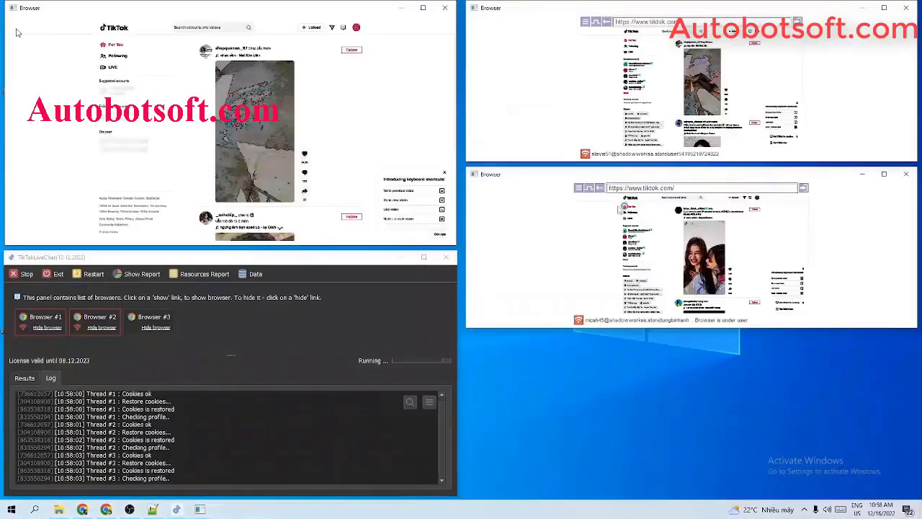
# Resize the tiled browser windows, then maximize the first account's browser.
pyautogui.moveTo(672, 183); pyautogui.dragTo(668, 266)
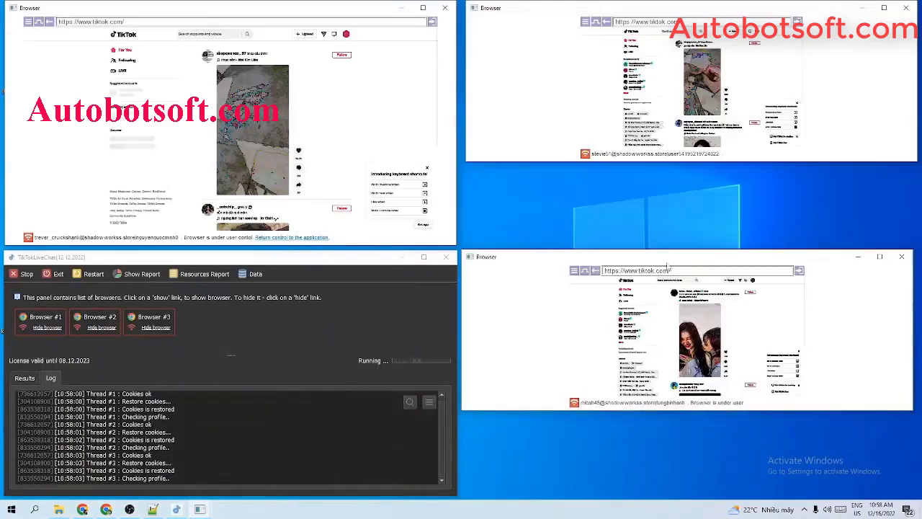
pyautogui.moveTo(675, 409); pyautogui.dragTo(670, 493)
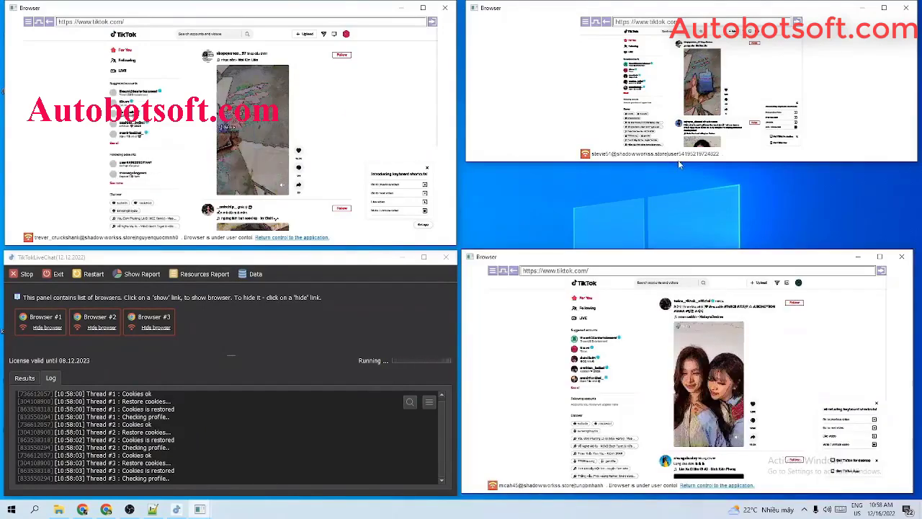
pyautogui.moveTo(678, 163); pyautogui.dragTo(659, 241)
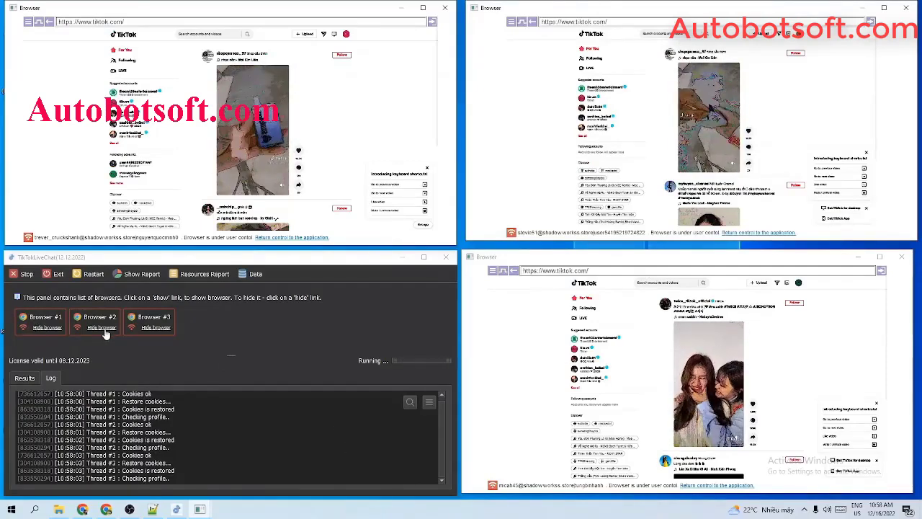
pyautogui.click(426, 8)
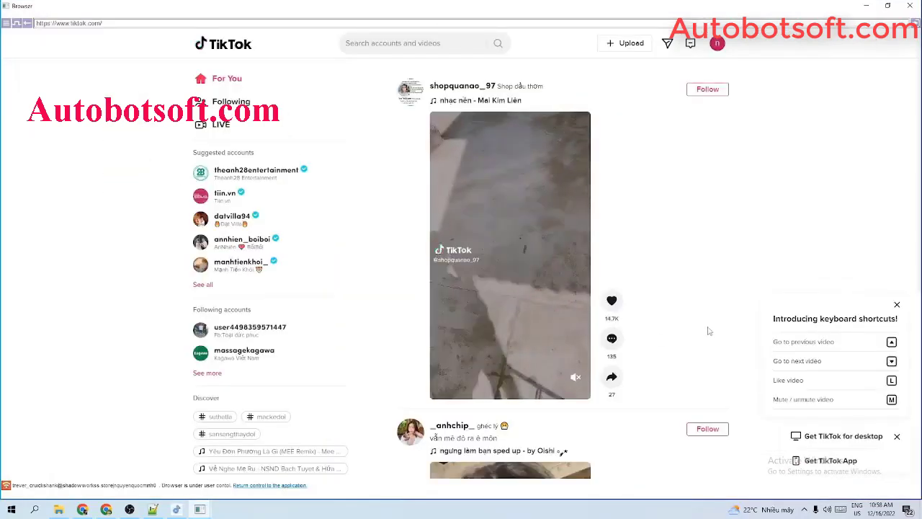
# Post 'hi' on the next feed video, follow its creator, and close the browser.
pyautogui.scroll(-2, 676, 315)
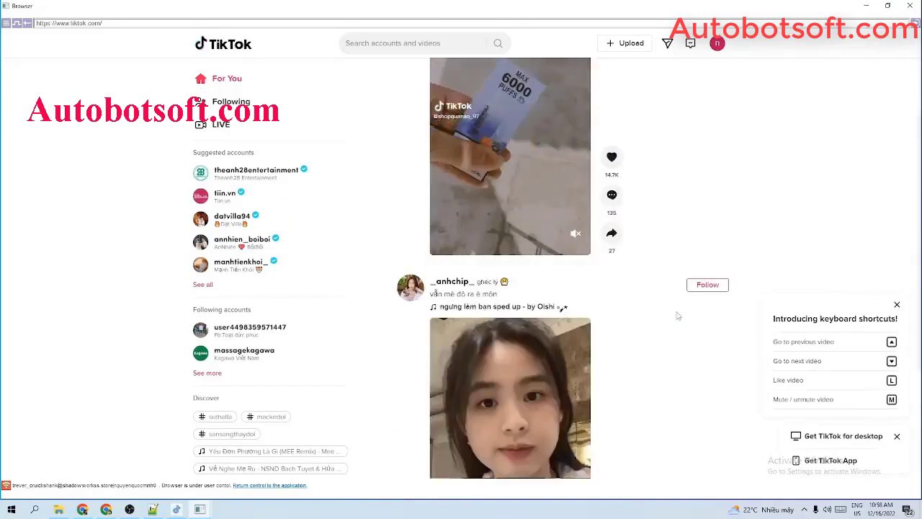
pyautogui.scroll(-3, 677, 316)
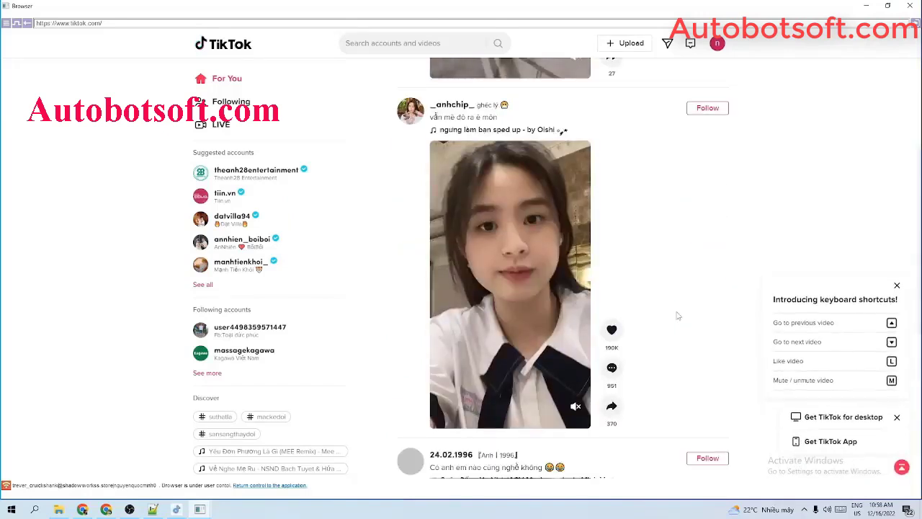
pyautogui.scroll(-1, 677, 316)
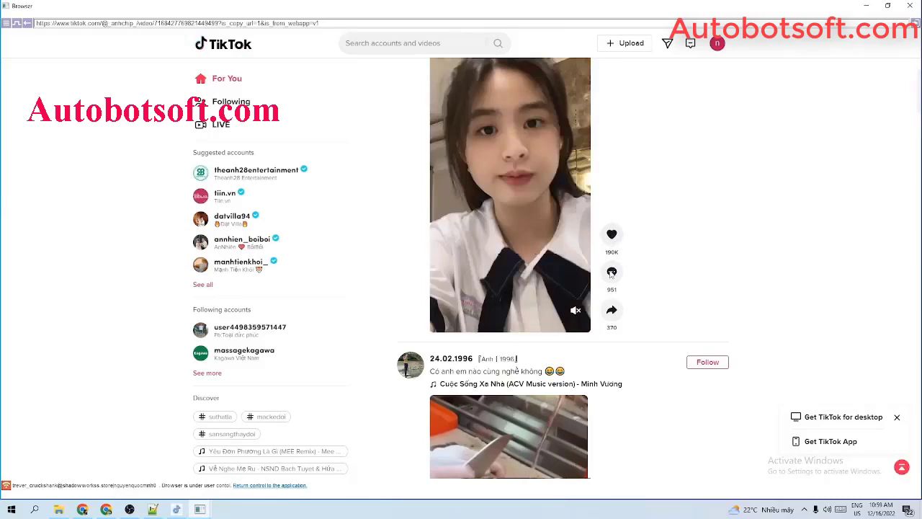
pyautogui.click(611, 272)
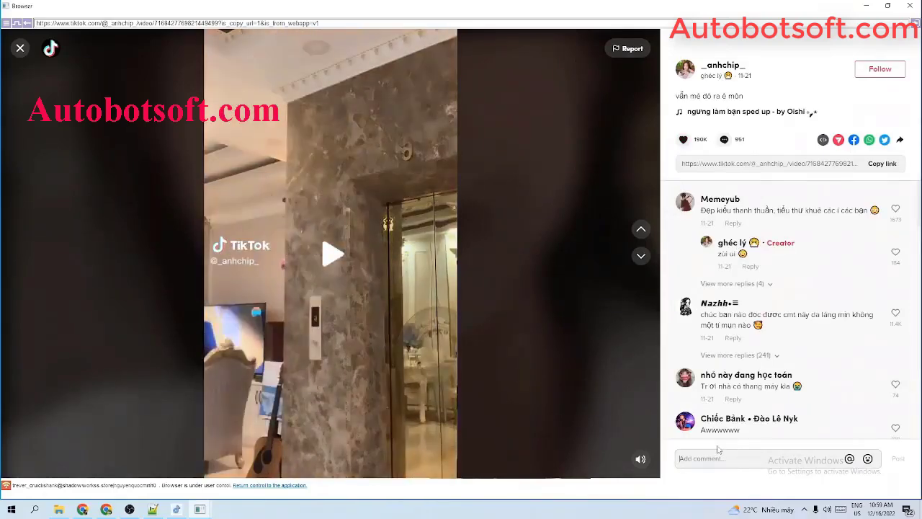
pyautogui.write('hi')
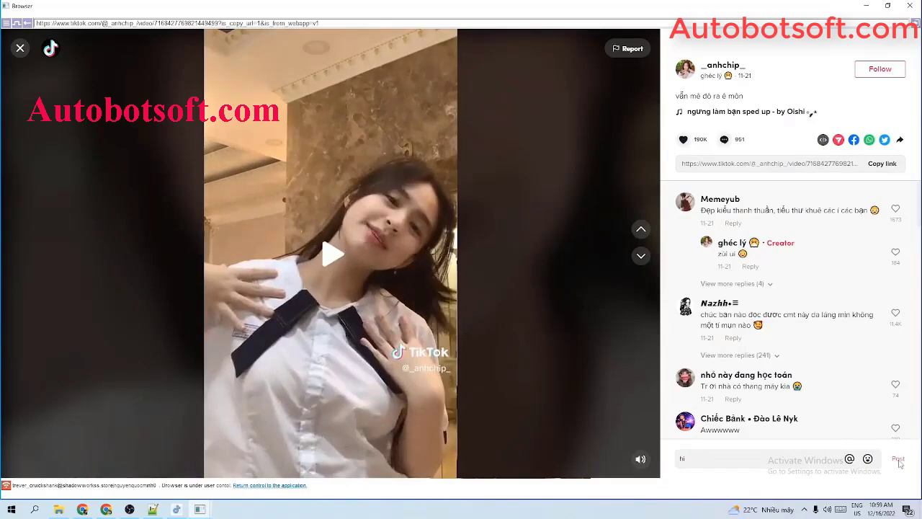
pyautogui.click(898, 461)
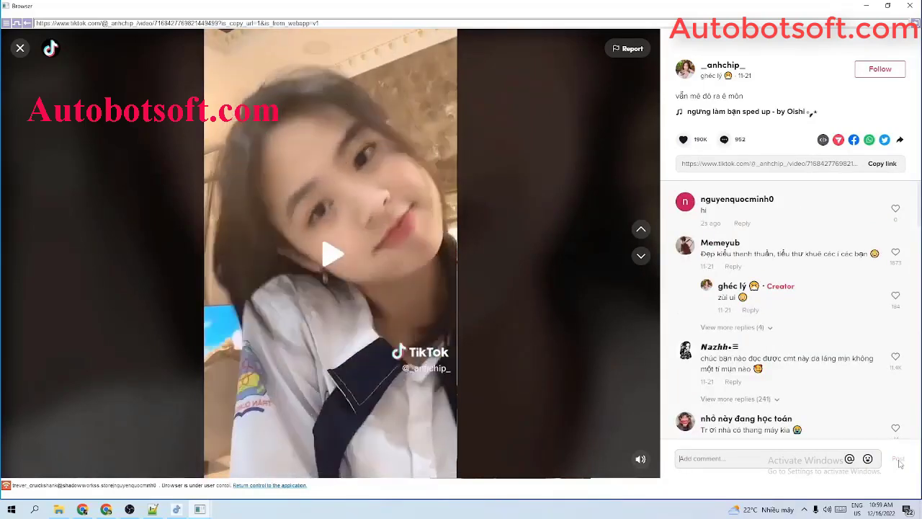
pyautogui.click(876, 79)
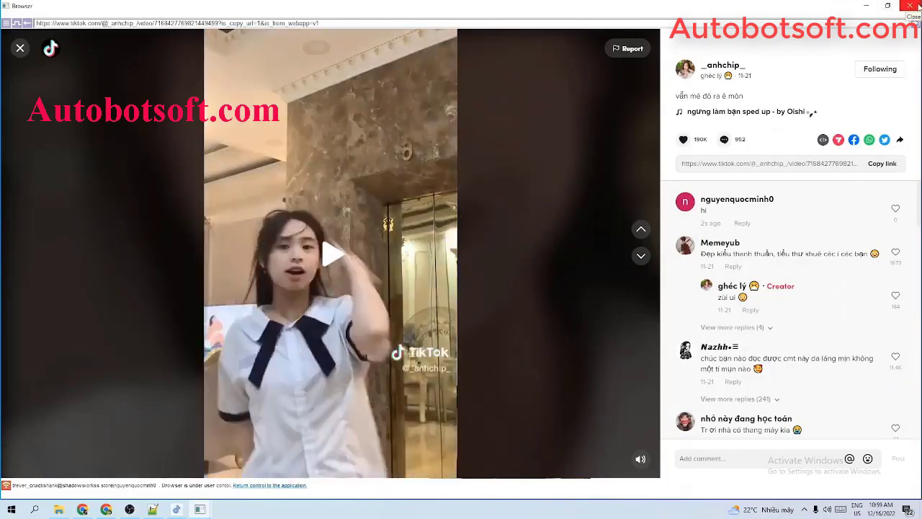
pyautogui.click(911, 6)
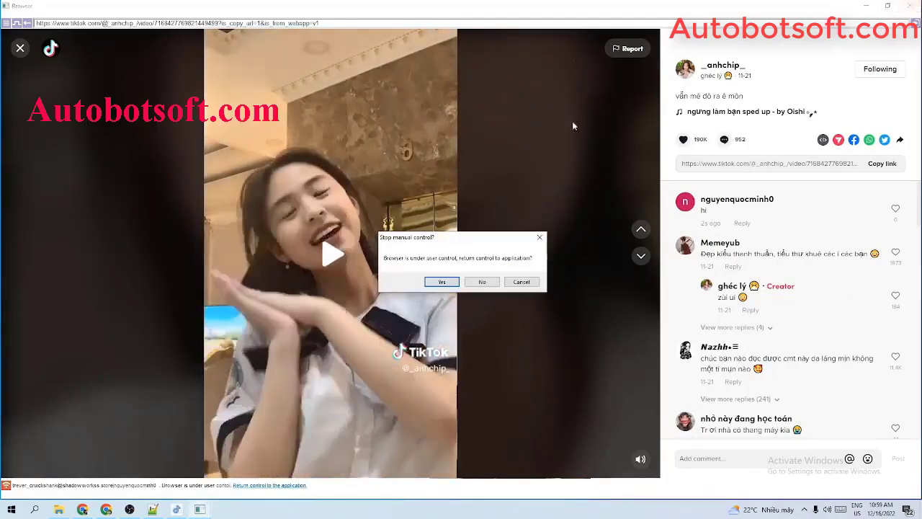
# Confirm stopping manual control, then maximize another account's browser and like its top video.
pyautogui.click(441, 282)
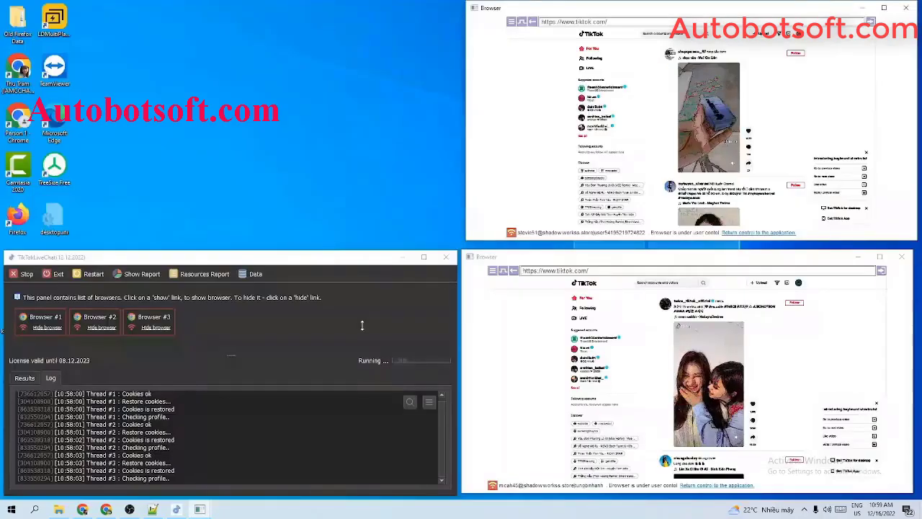
pyautogui.click(879, 256)
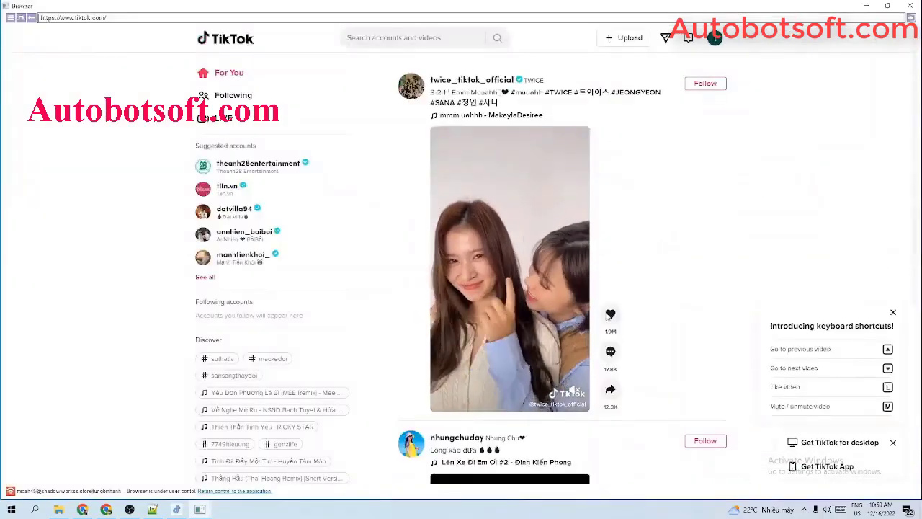
pyautogui.click(611, 315)
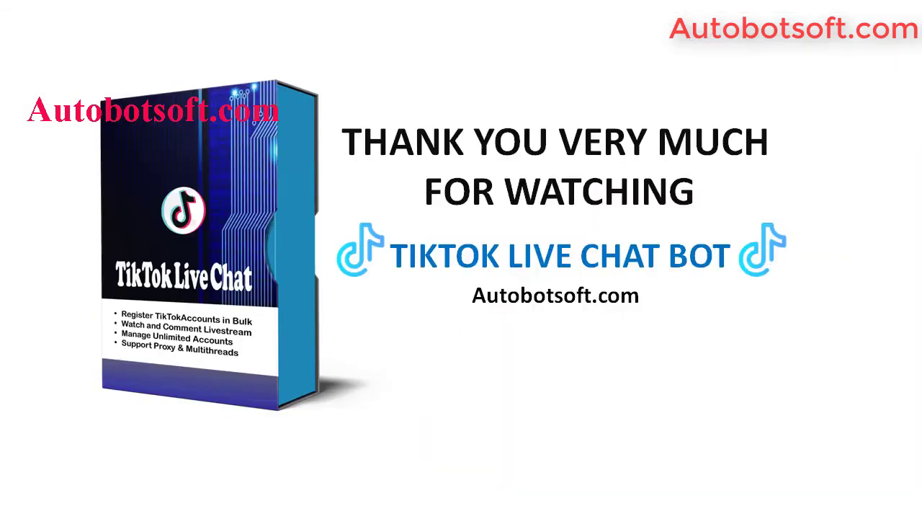